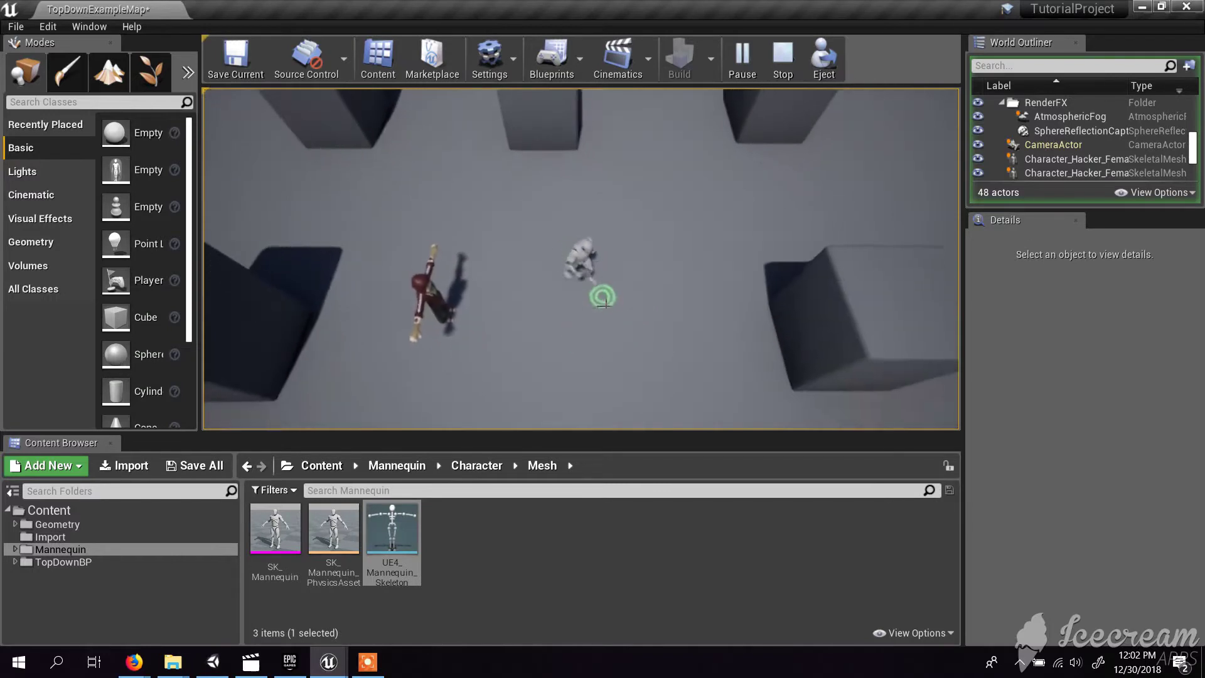
# Open Character_Hacker_Female_01_Skeleton from the Import folder, then minimize its editor
pyautogui.click(52, 538)
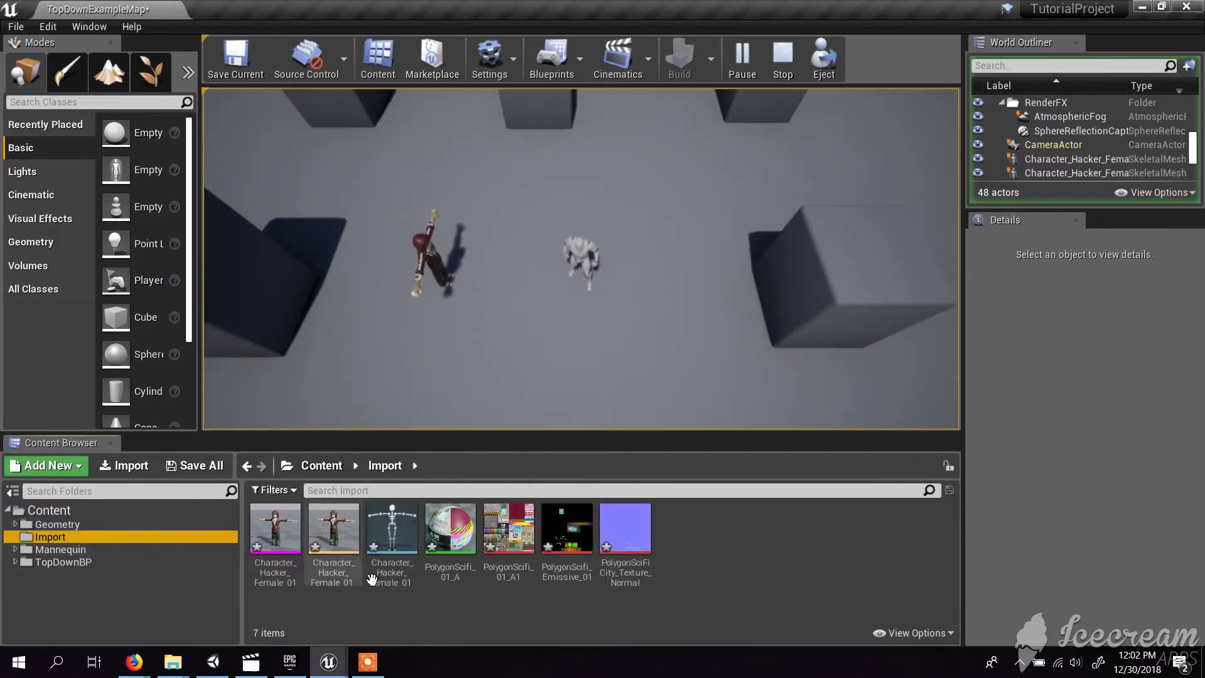
pyautogui.doubleClick(404, 543)
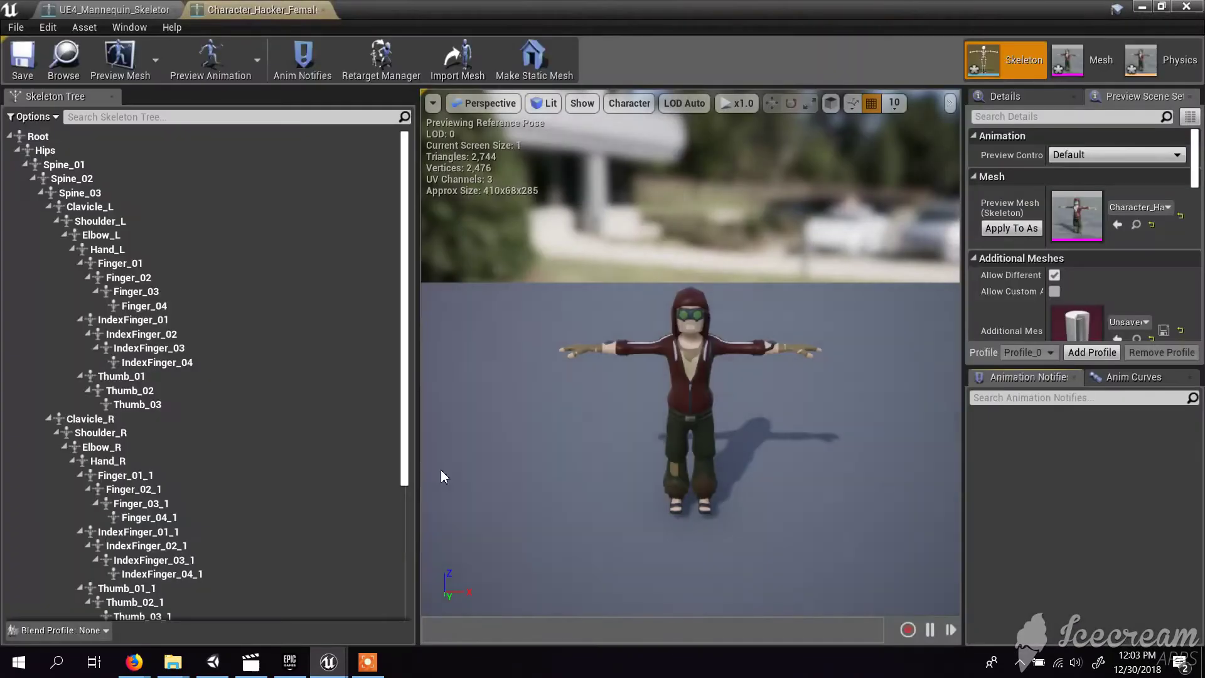
pyautogui.click(1148, 8)
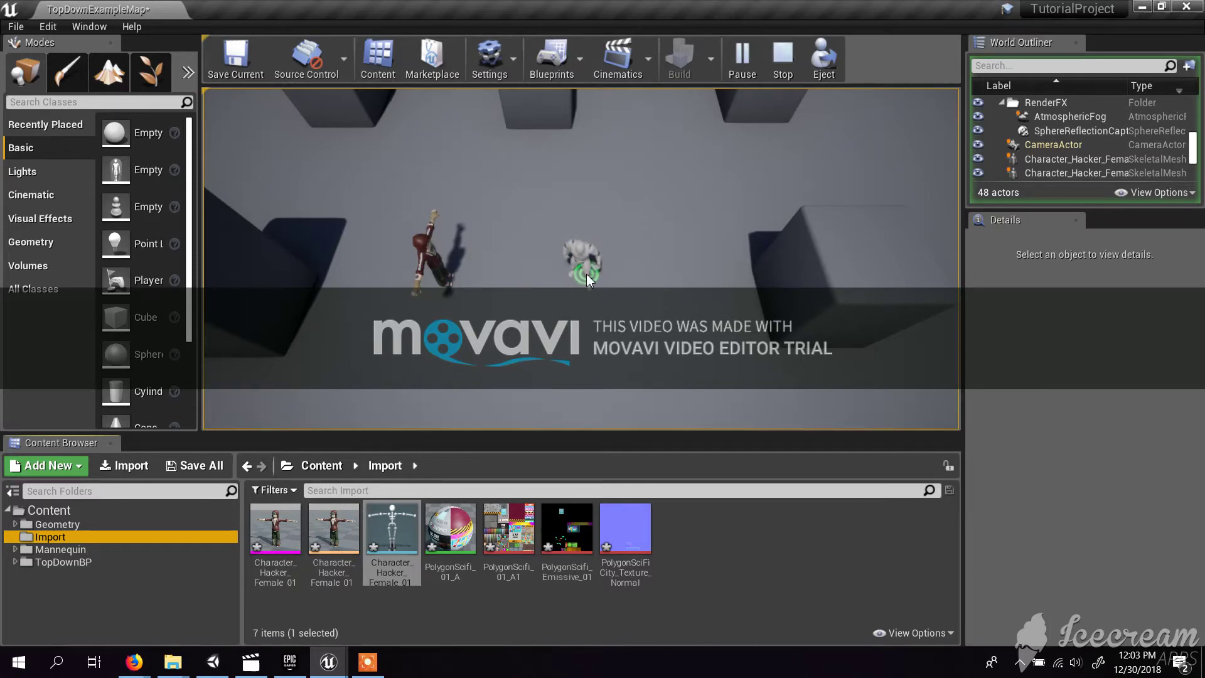
# Stop the running play session
pyautogui.click(60, 550)
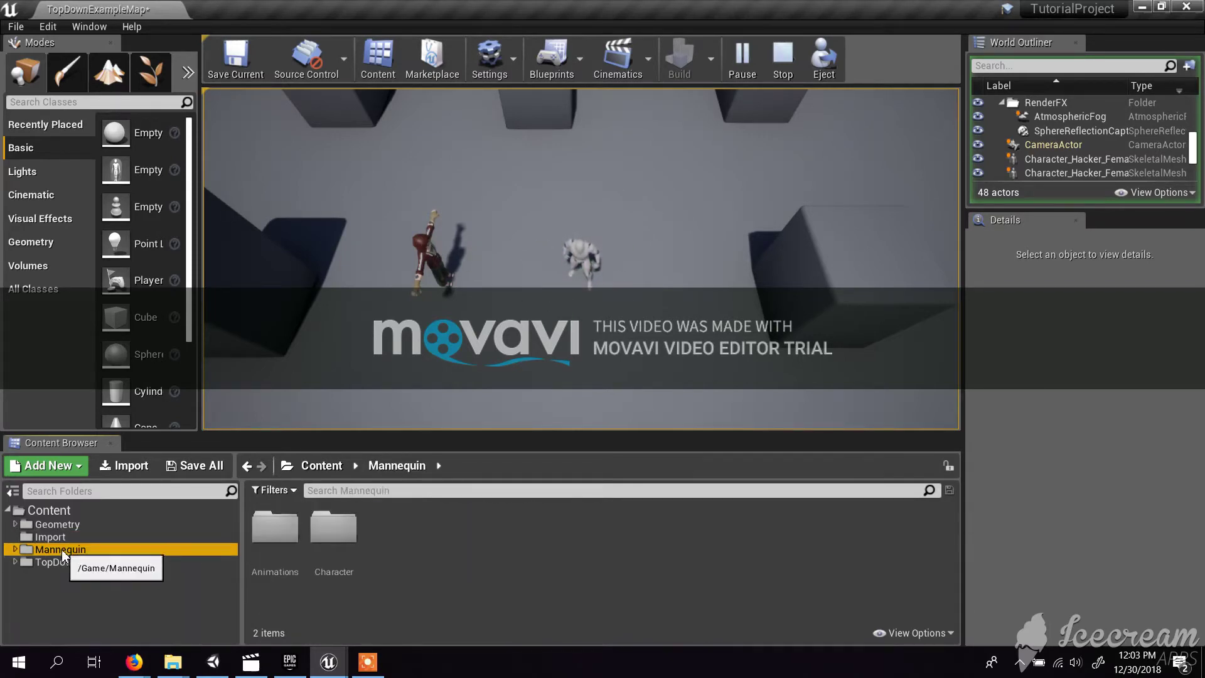
pyautogui.click(583, 201)
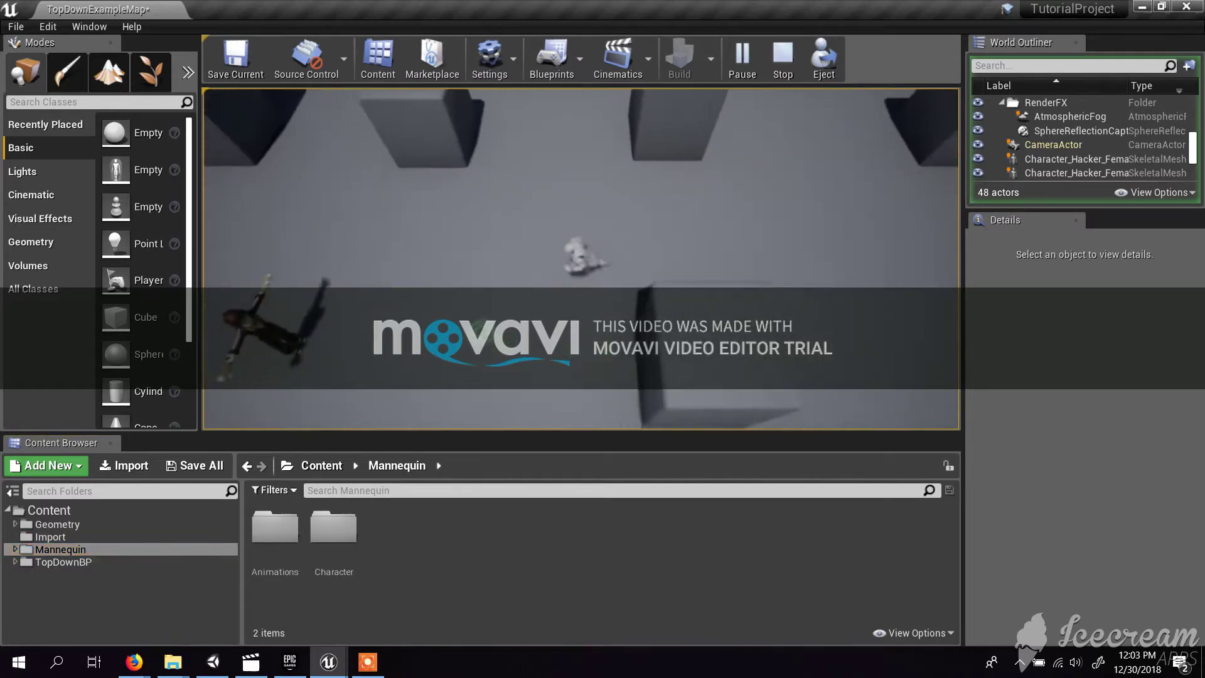
pyautogui.click(785, 60)
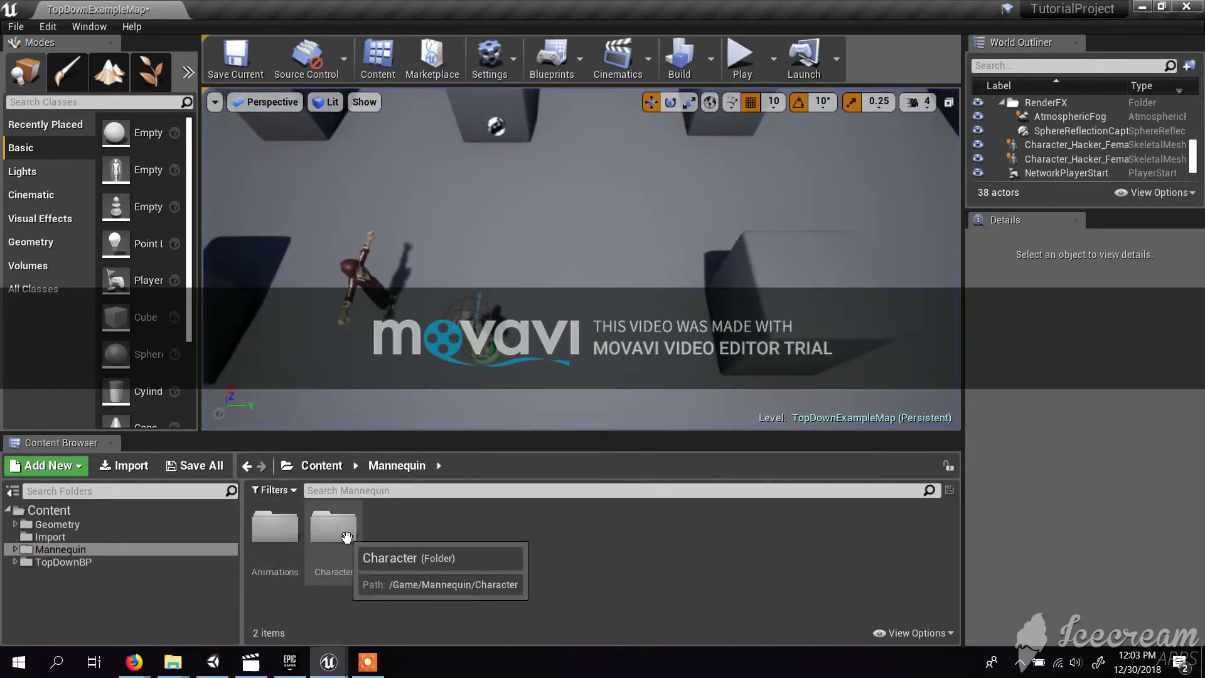
# Open UE4_Mannequin_Skeleton from Mannequin > Character > Mesh
pyautogui.doubleClick(317, 535)
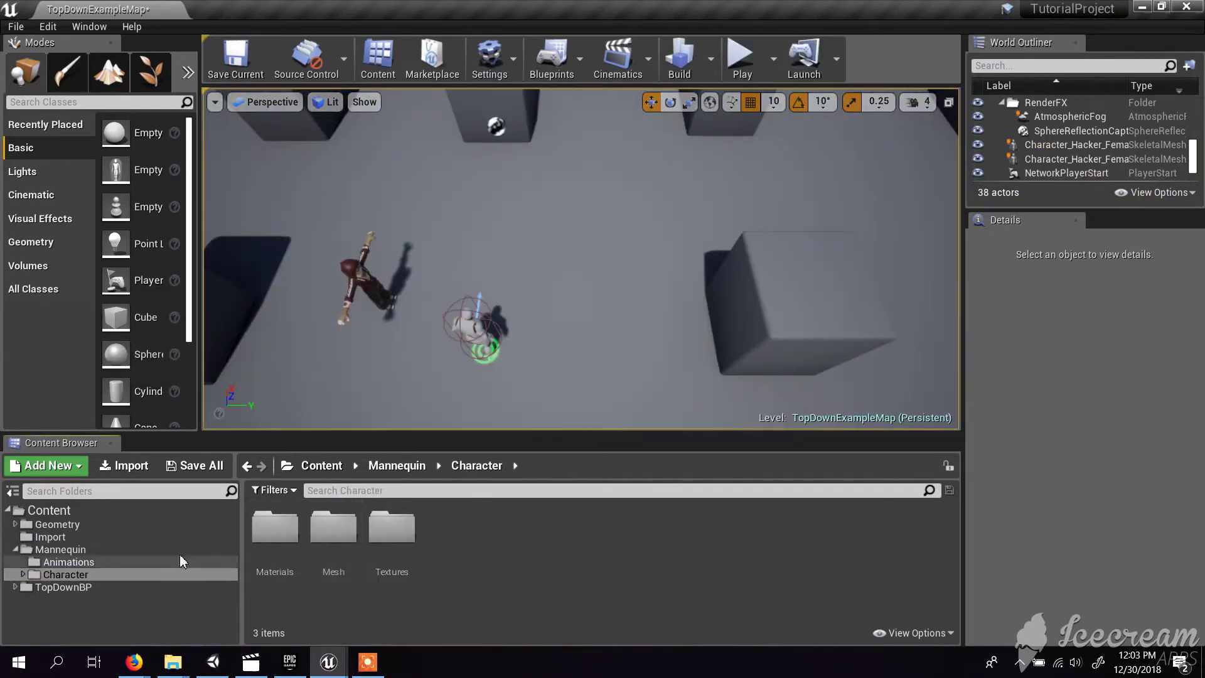
pyautogui.doubleClick(313, 537)
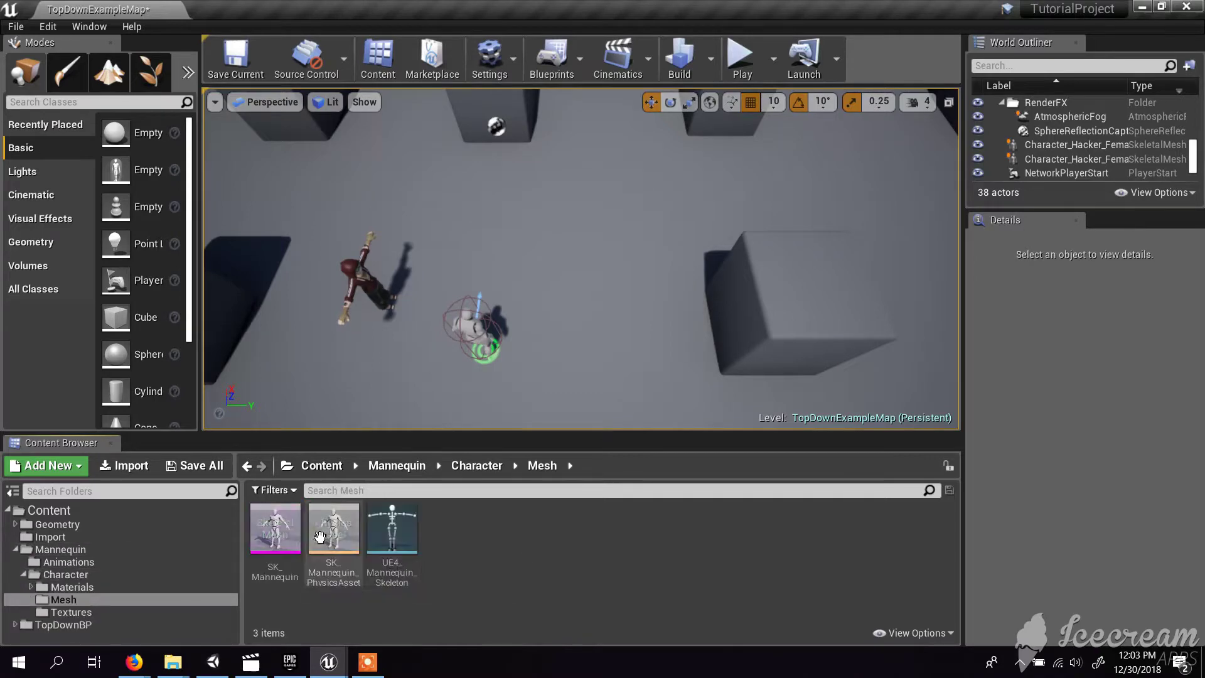
pyautogui.click(398, 548)
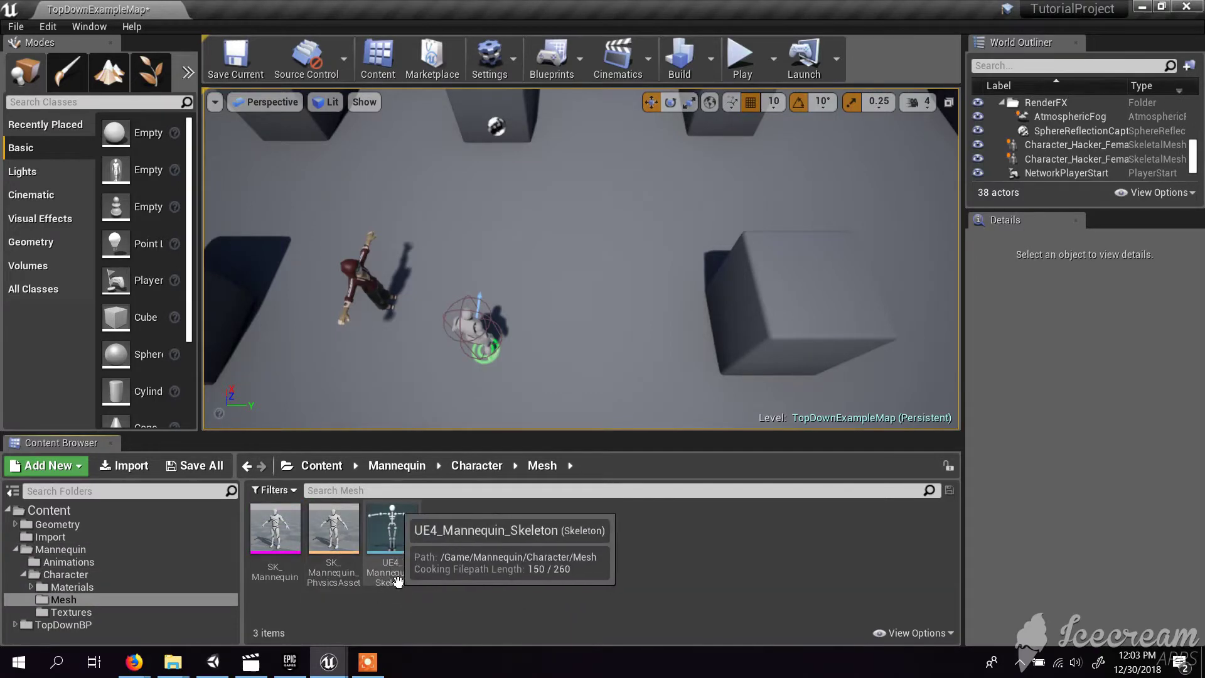
pyautogui.doubleClick(398, 551)
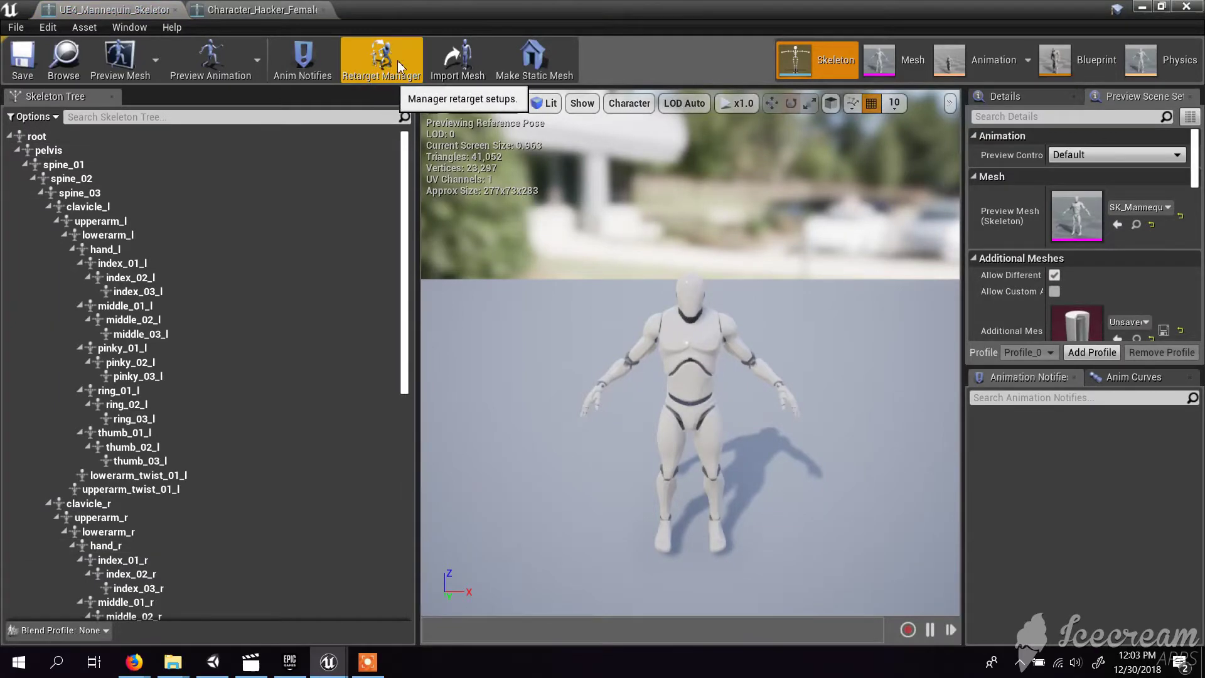
# Set UE4_Mannequin_Skeleton's retarget rig to Humanoid, review the bone mapping, and close the Retarget Manager
pyautogui.click(382, 74)
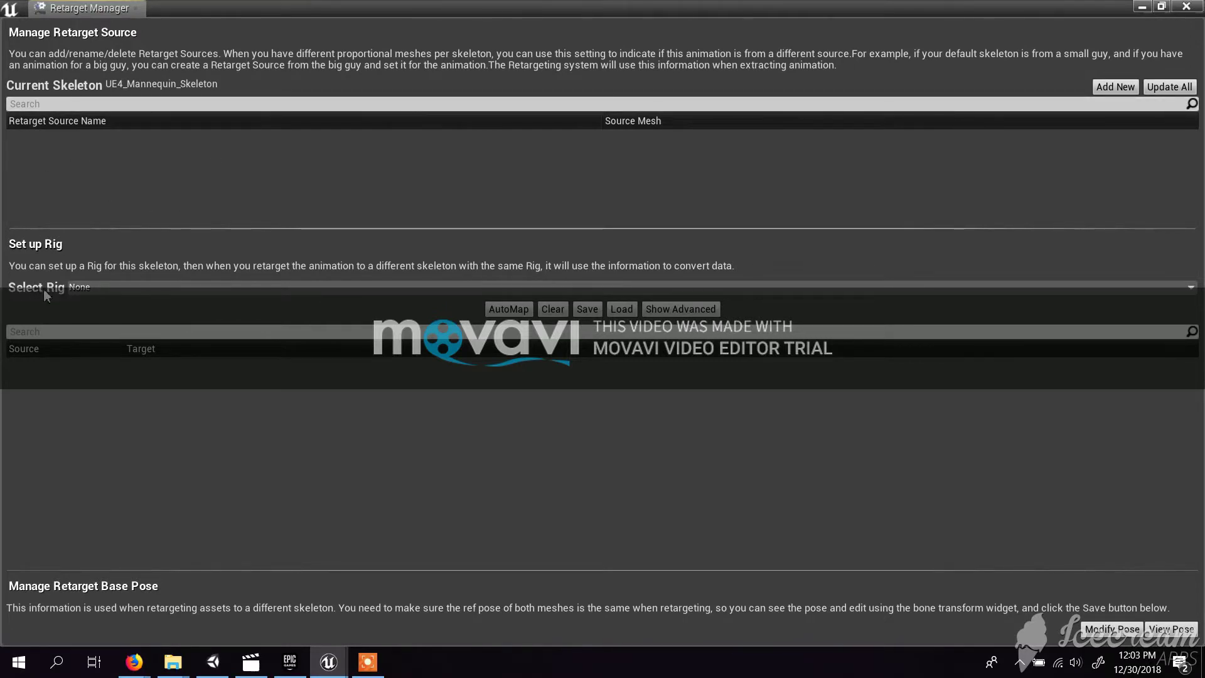
pyautogui.click(67, 288)
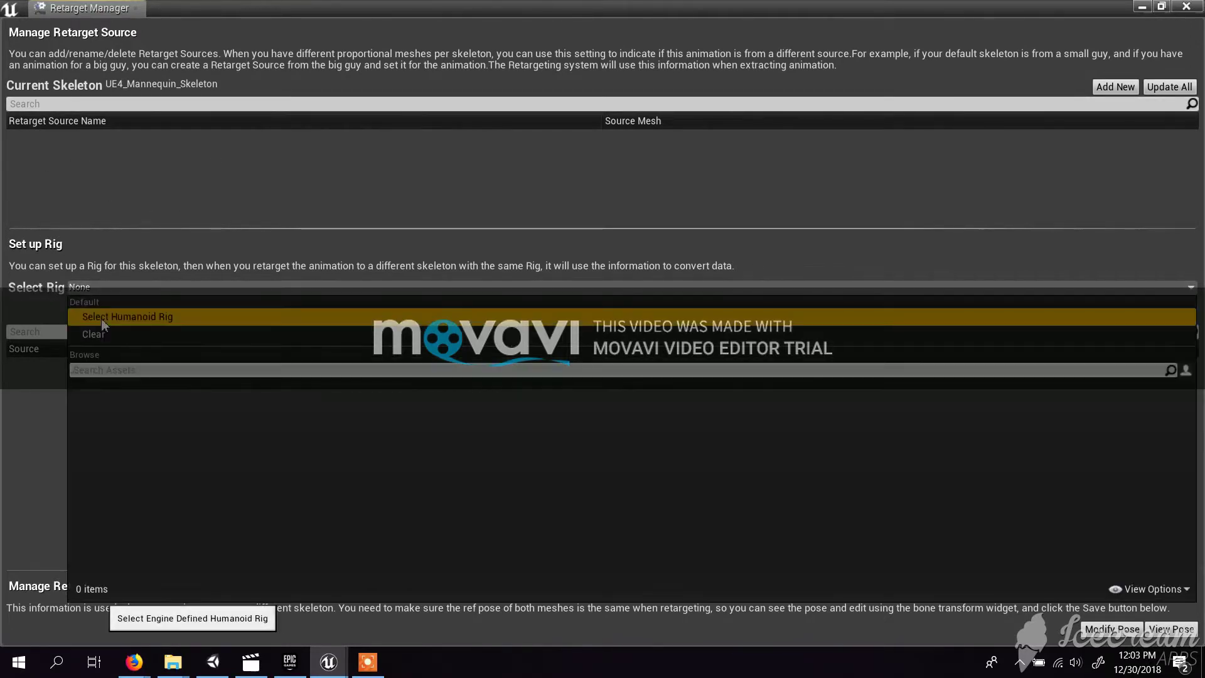
pyautogui.click(101, 319)
pyautogui.scroll(-5, 167, 457)
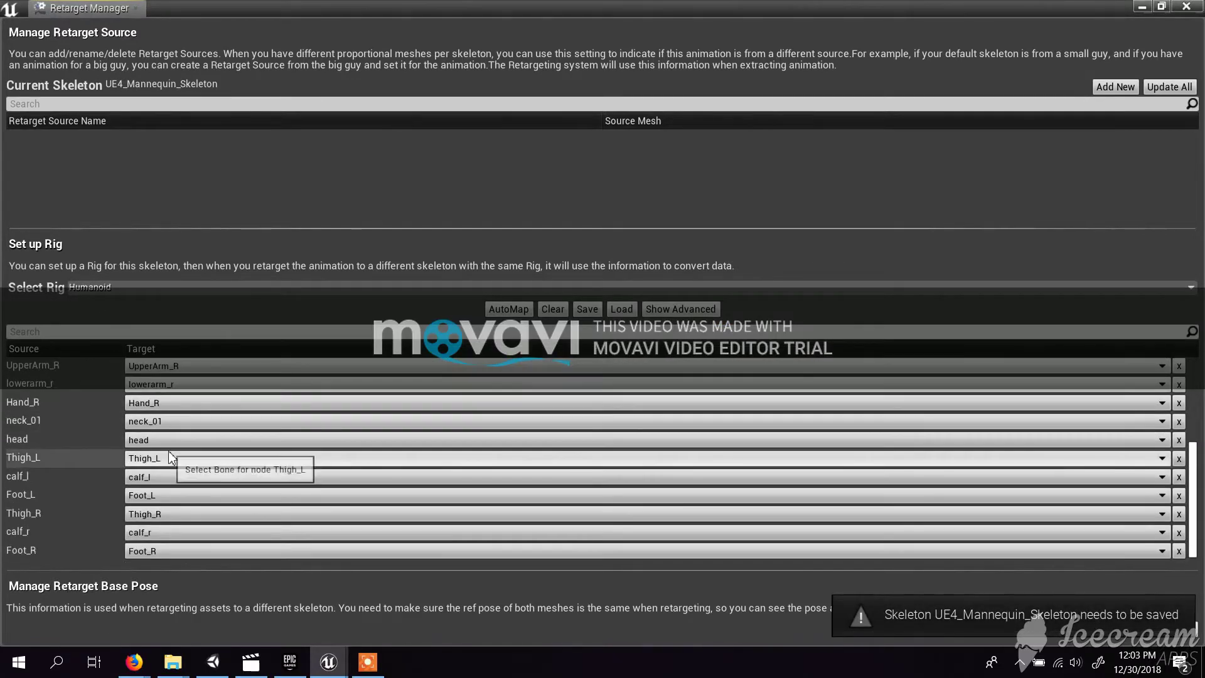
pyautogui.scroll(5, 81, 496)
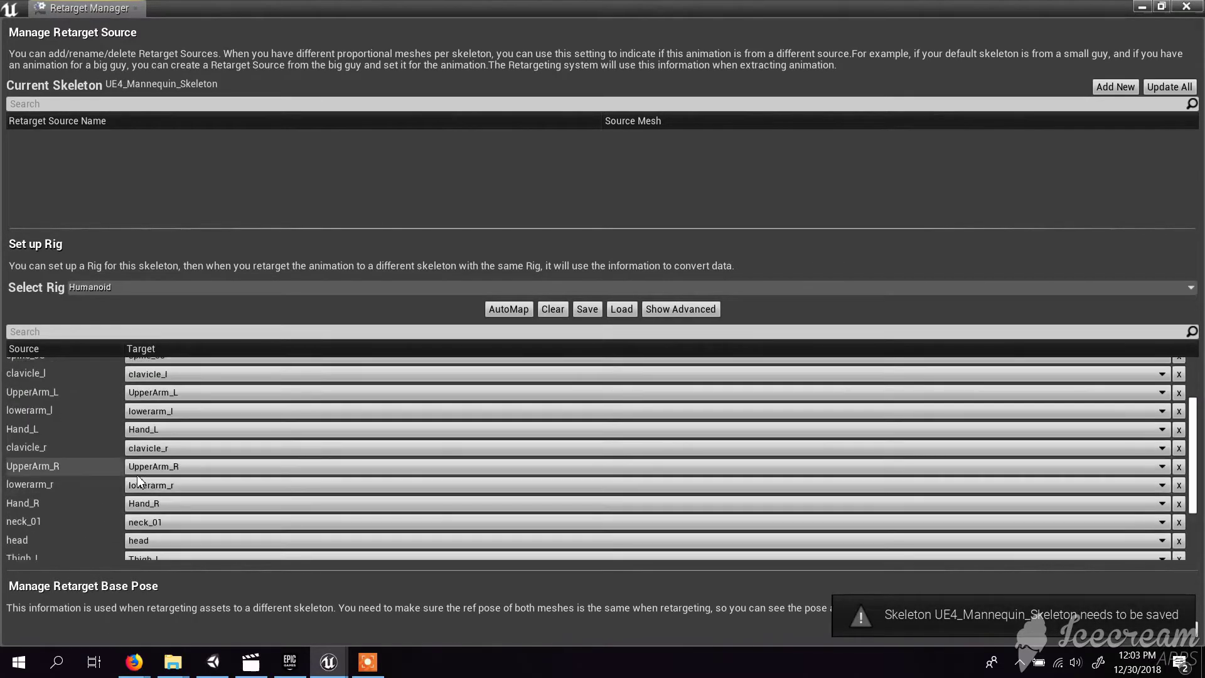
pyautogui.scroll(-5, 251, 500)
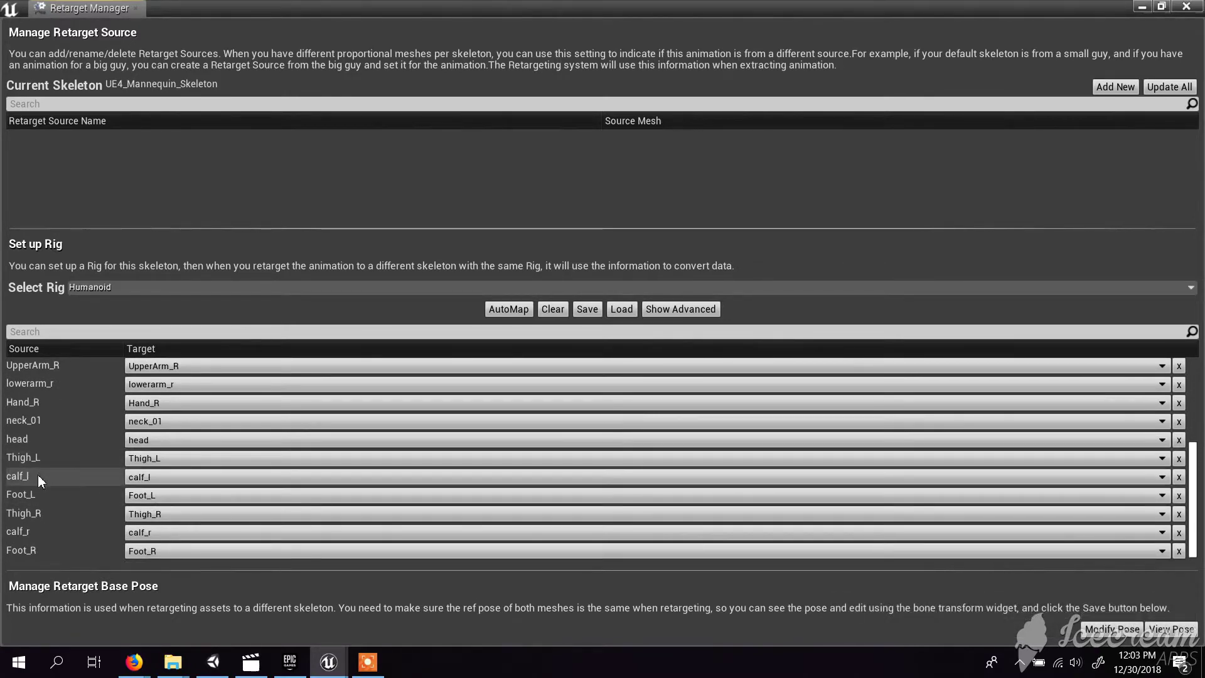
pyautogui.scroll(5, 36, 439)
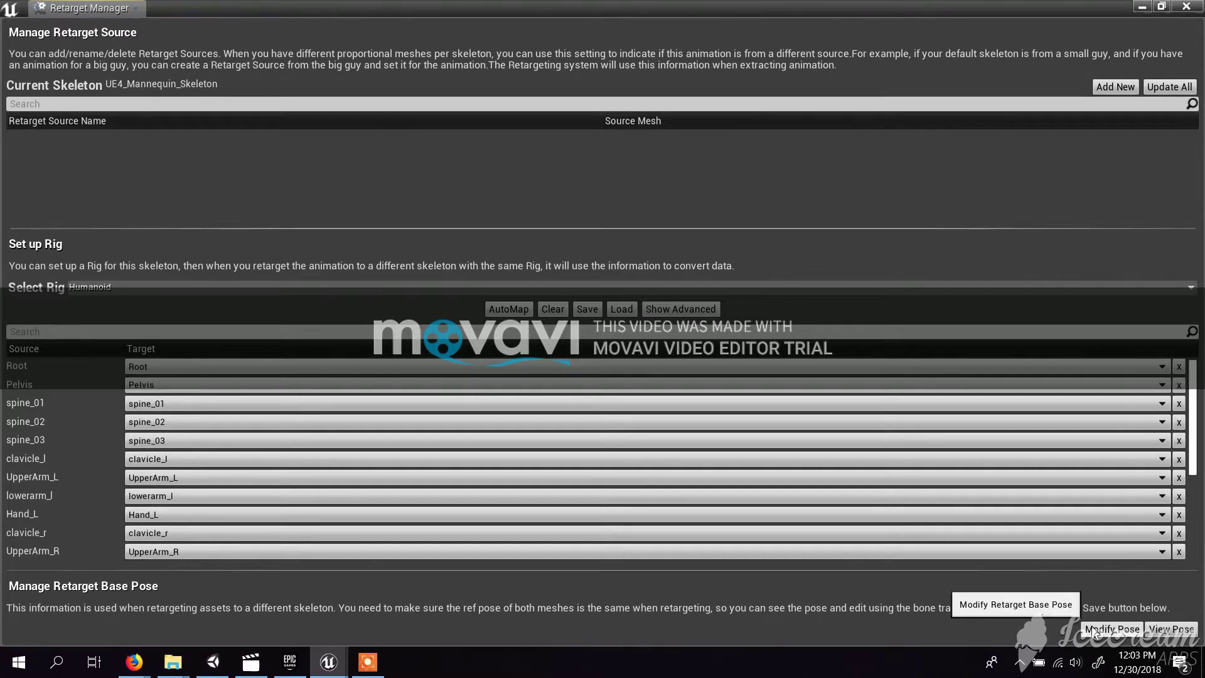
pyautogui.click(1144, 12)
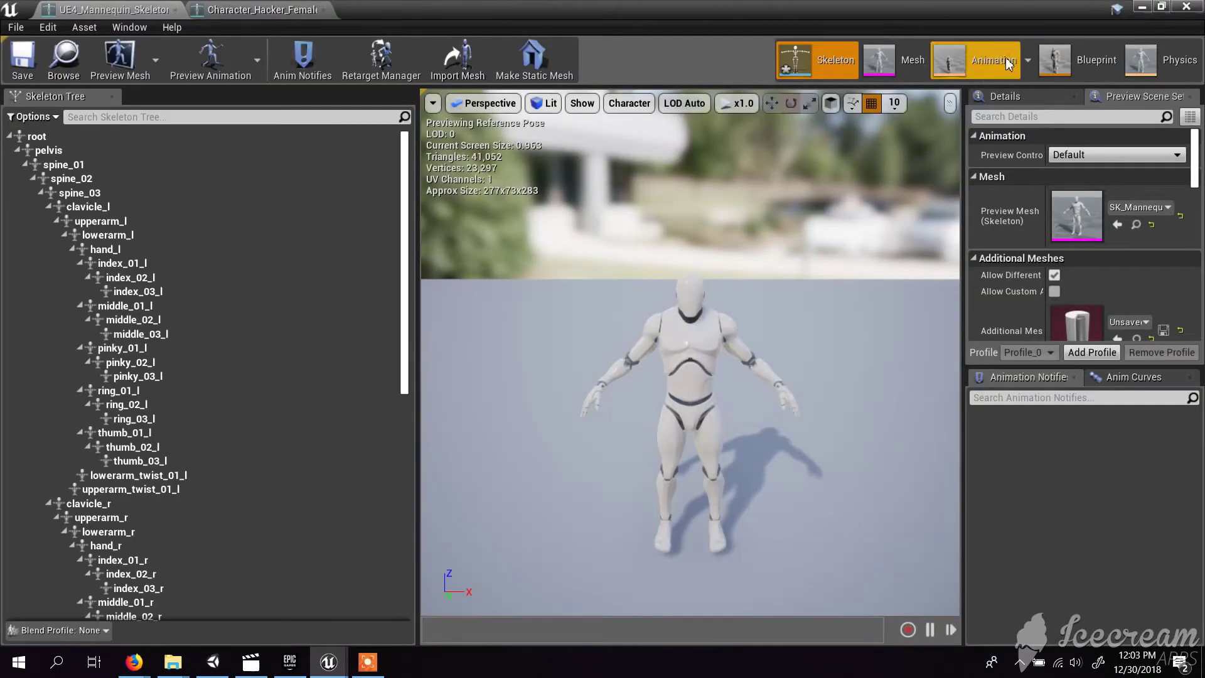
# Open the Character_Hacker_Female_01 mesh from Import, then return to the UE4_Mannequin_Skeleton editor
pyautogui.click(1139, 9)
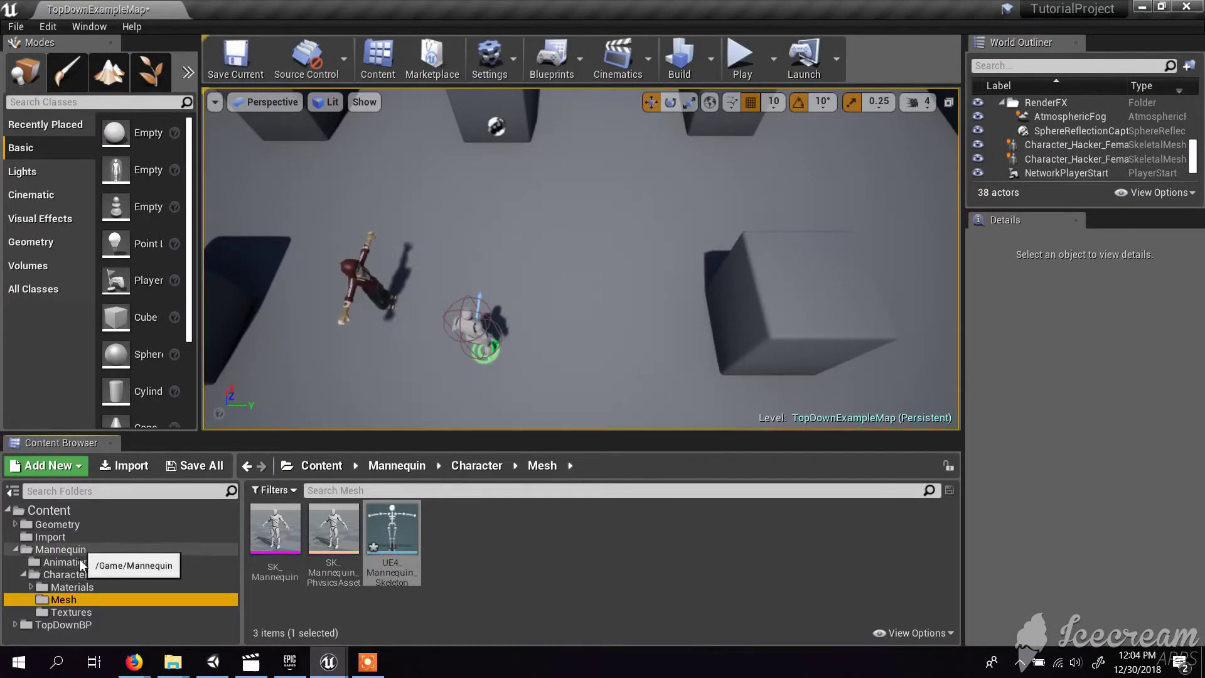
pyautogui.click(50, 537)
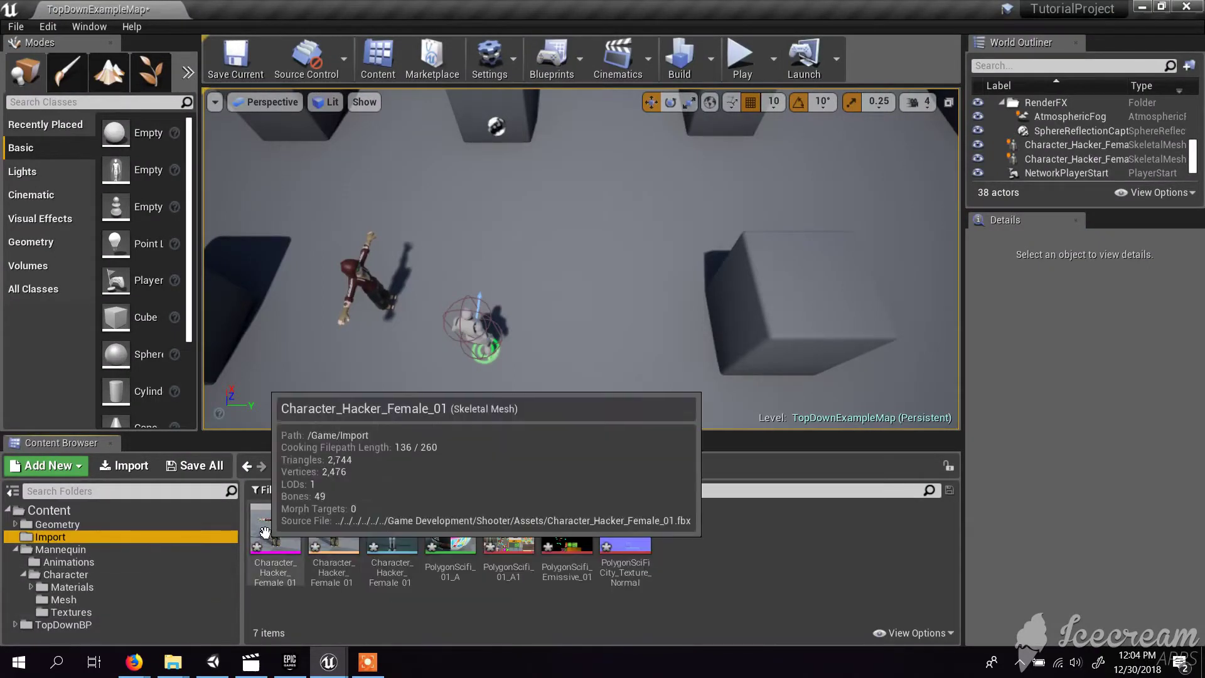
pyautogui.doubleClick(265, 533)
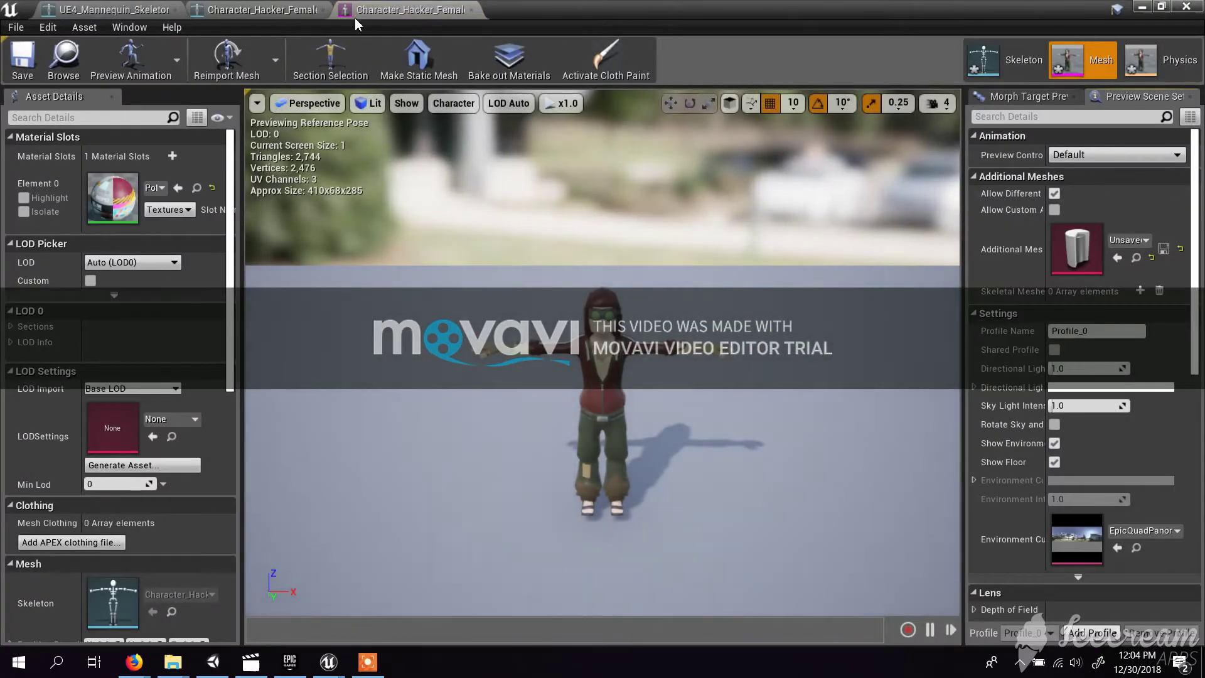
pyautogui.click(304, 12)
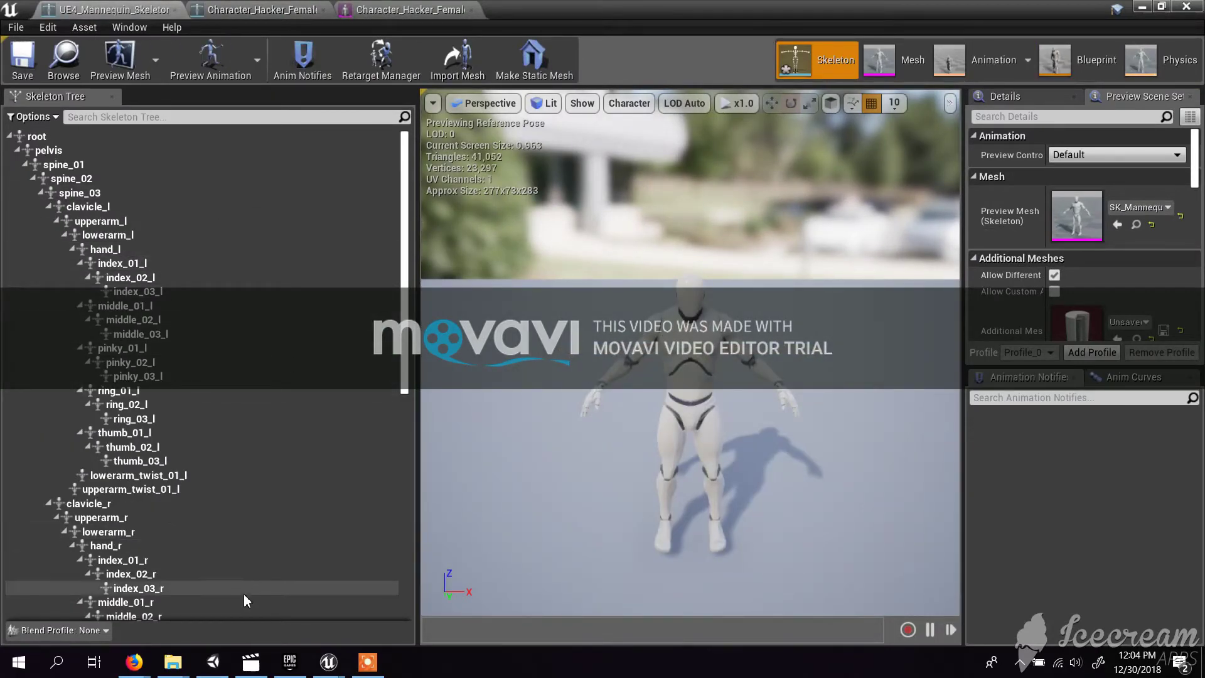
# Reopen the Retarget Manager, check the Modify Pose options, then minimize it
pyautogui.click(373, 63)
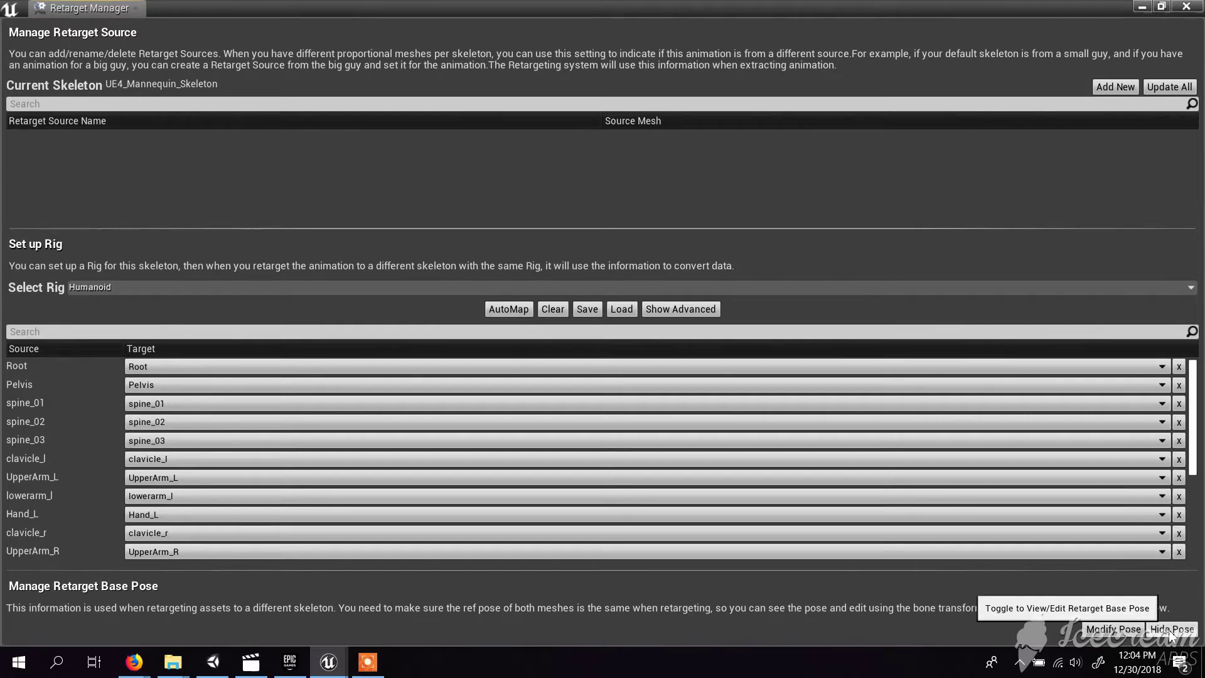
pyautogui.click(1121, 638)
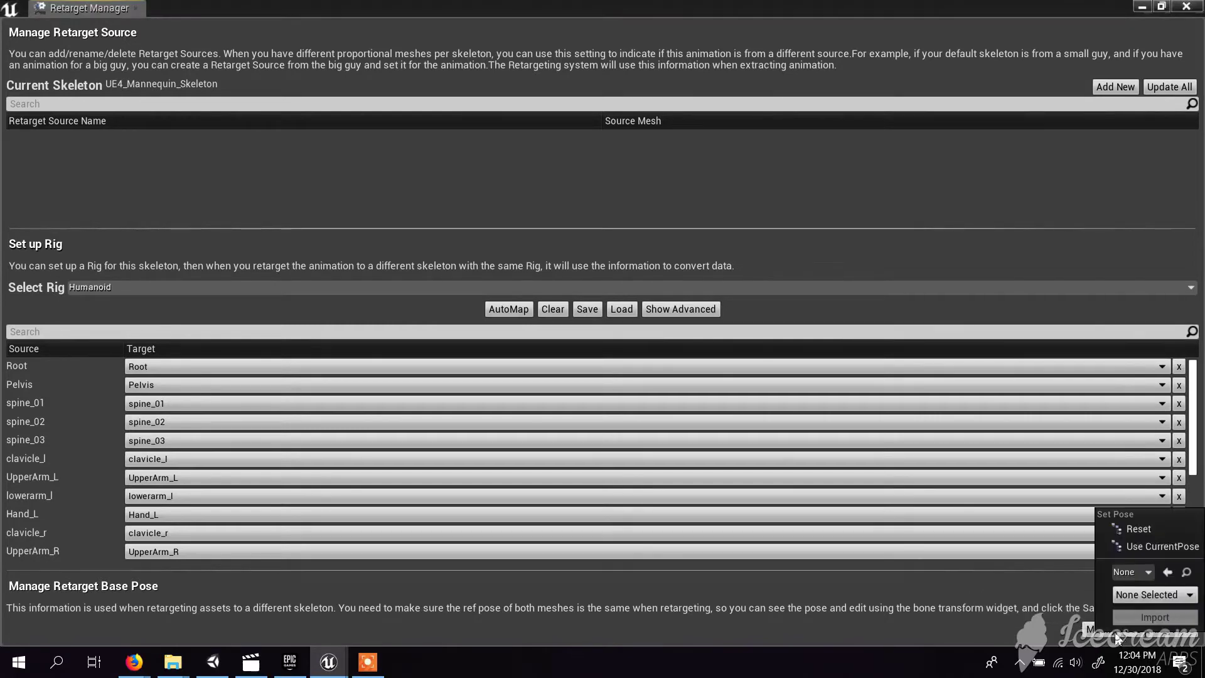
pyautogui.click(1121, 638)
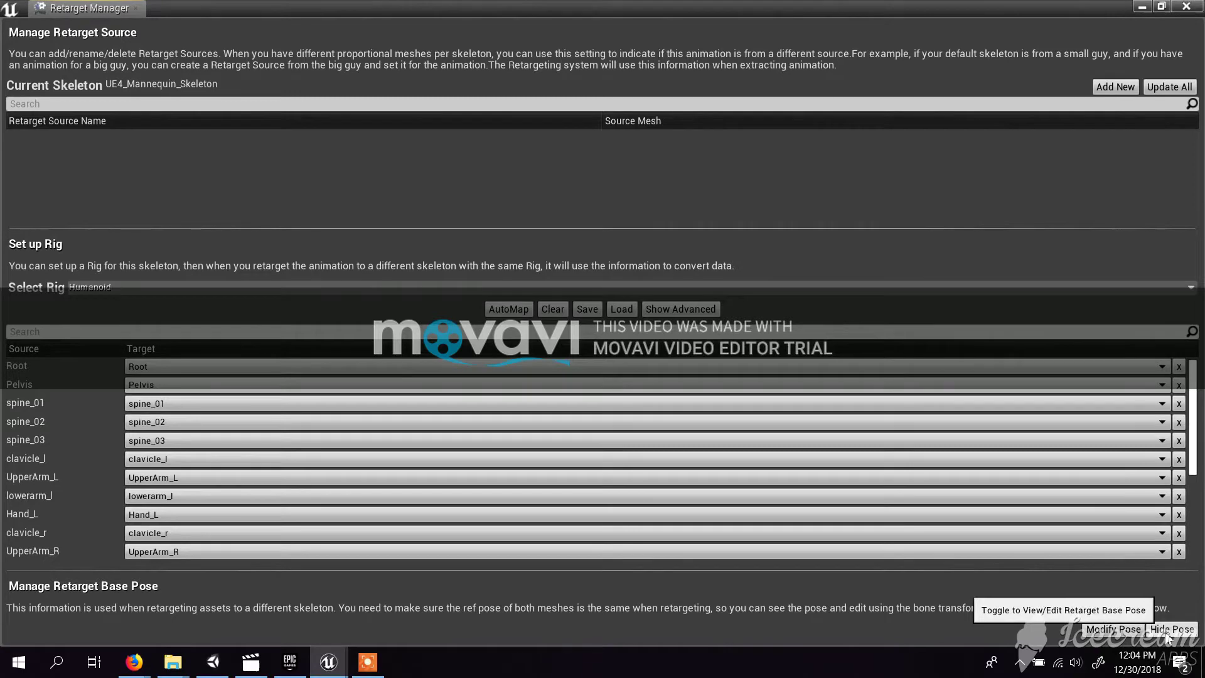
pyautogui.click(1140, 7)
# Rotate upperarm_r by 20 degrees and upperarm_l until the upper arms sit level
pyautogui.click(640, 307)
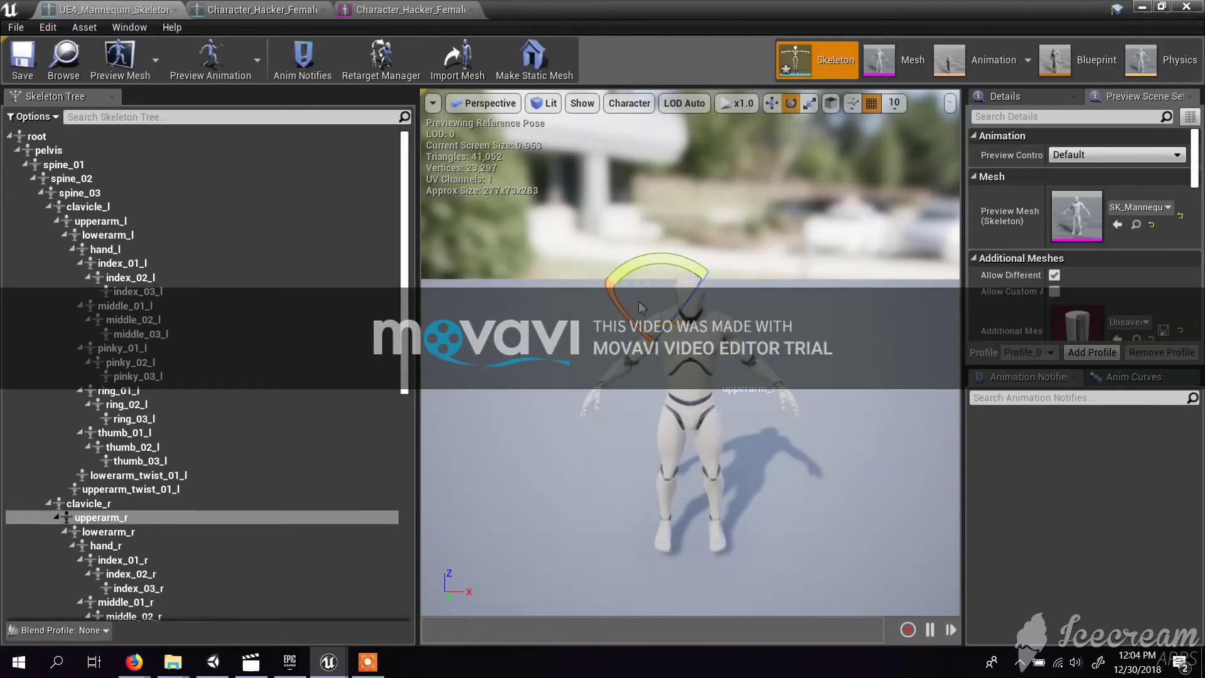
pyautogui.moveTo(658, 265); pyautogui.dragTo(771, 265)
pyautogui.click(761, 383)
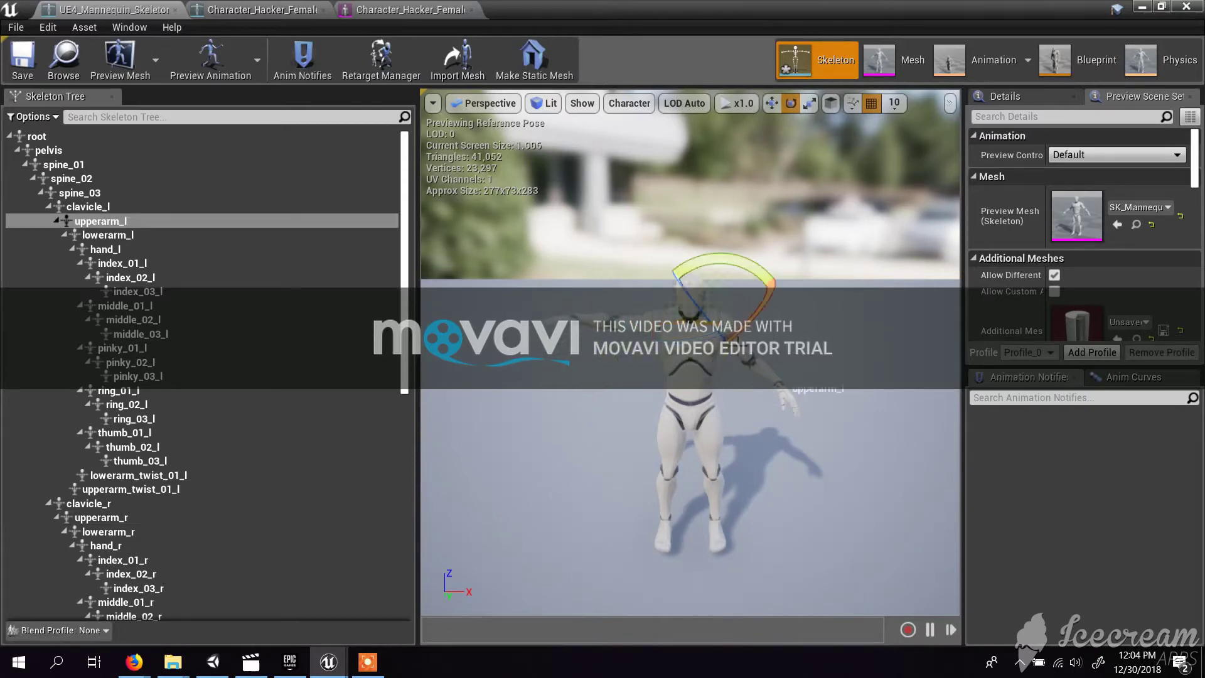
pyautogui.moveTo(737, 260); pyautogui.dragTo(803, 260)
pyautogui.moveTo(691, 377); pyautogui.dragTo(615, 383, button='right')
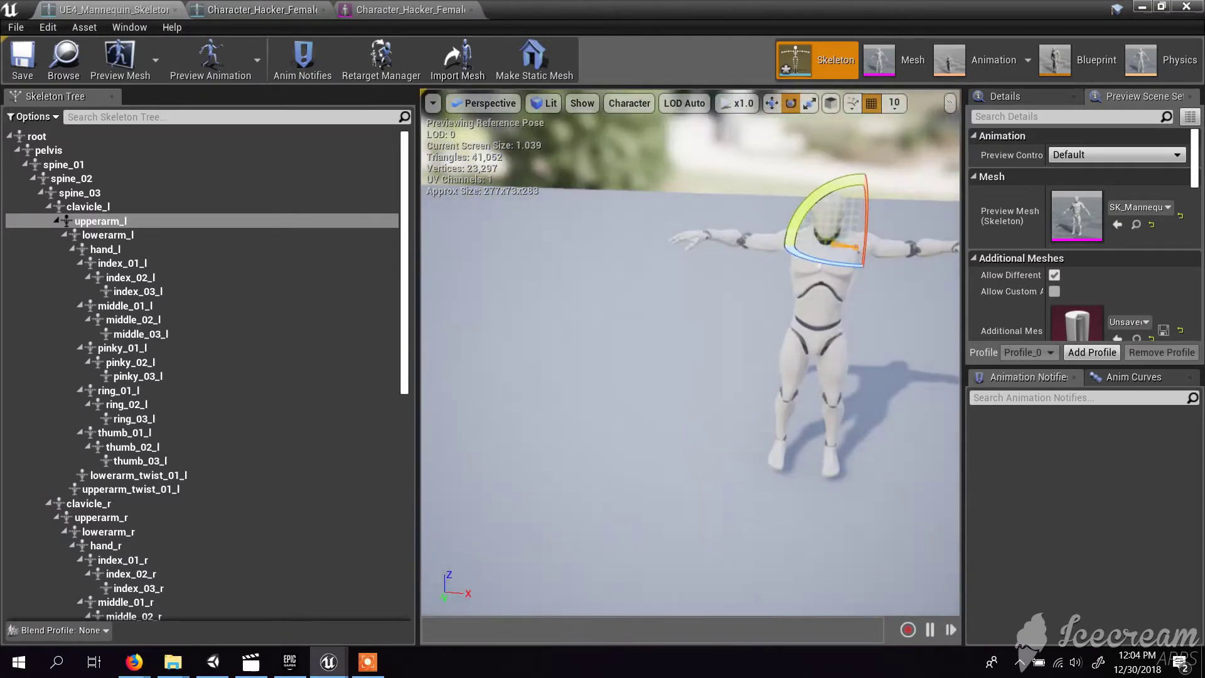
pyautogui.press('f')
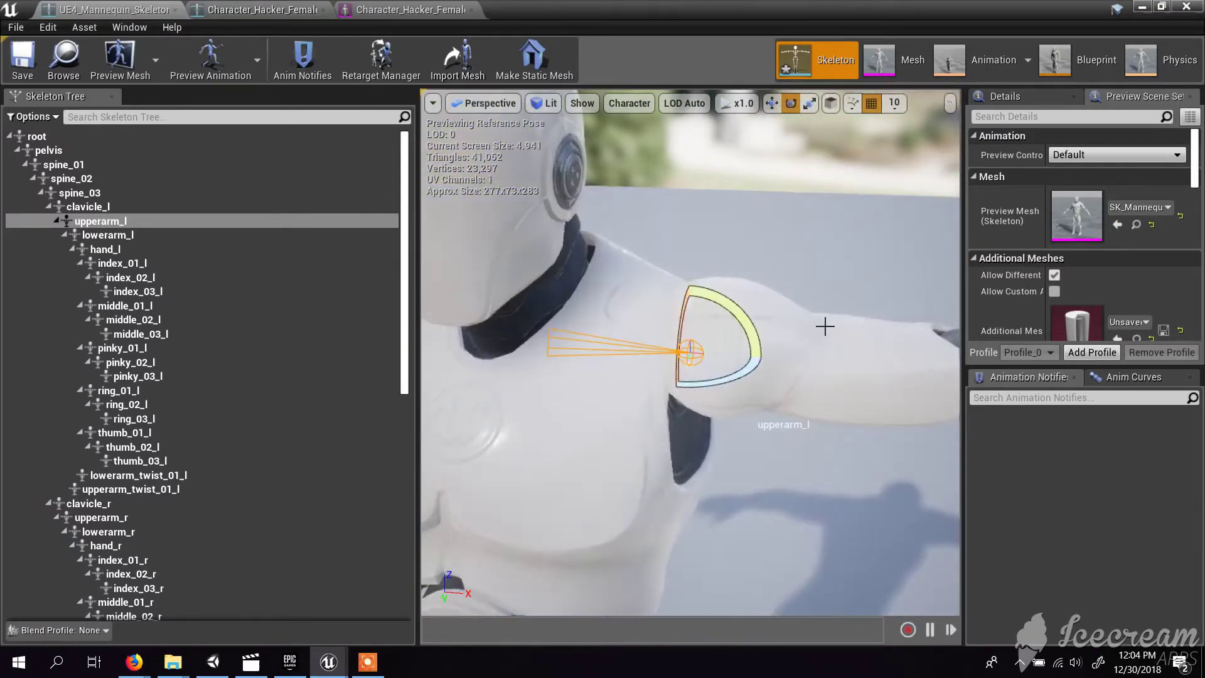
pyautogui.scroll(-5, 788, 317)
pyautogui.moveTo(789, 317)
pyautogui.mouseDown(button='right')
pyautogui.moveTo(788, 352)
pyautogui.moveTo(788, 318)
pyautogui.mouseUp(button='right')
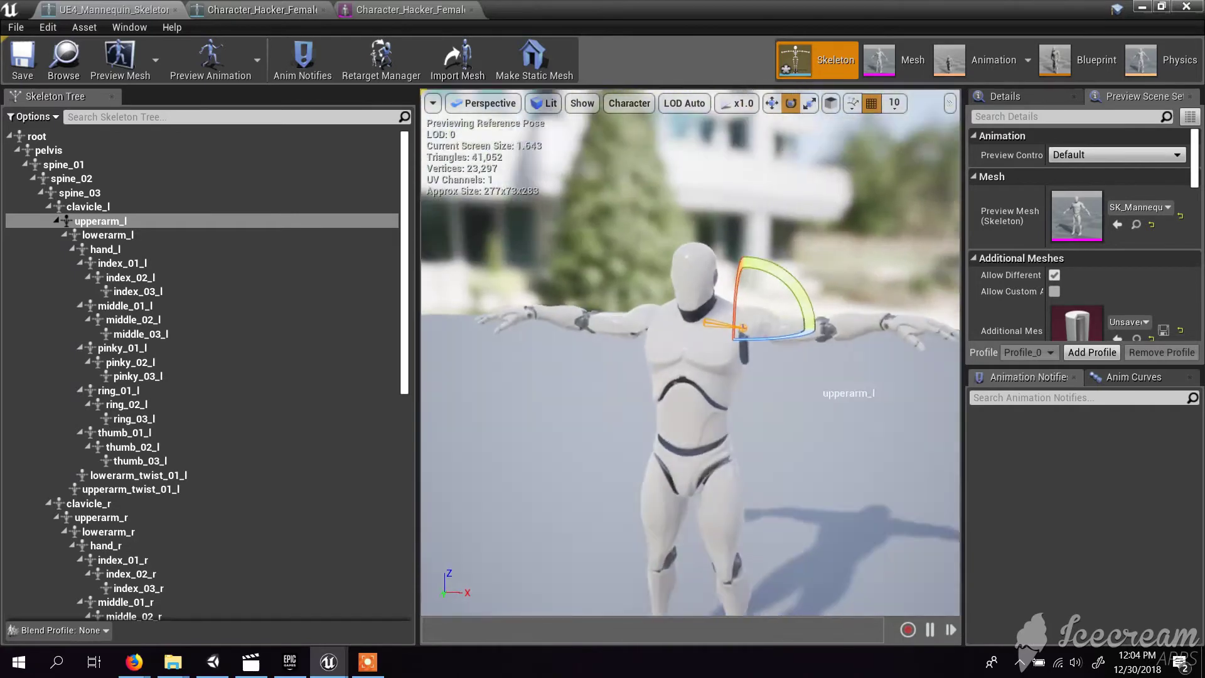
pyautogui.moveTo(639, 351)
pyautogui.mouseDown(button='right')
pyautogui.moveTo(639, 301)
pyautogui.moveTo(639, 389)
pyautogui.moveTo(639, 361)
pyautogui.mouseUp(button='right')
# Rotate lowerarm_l by -20 degrees to straighten the forearm into the T-pose
pyautogui.click(640, 361)
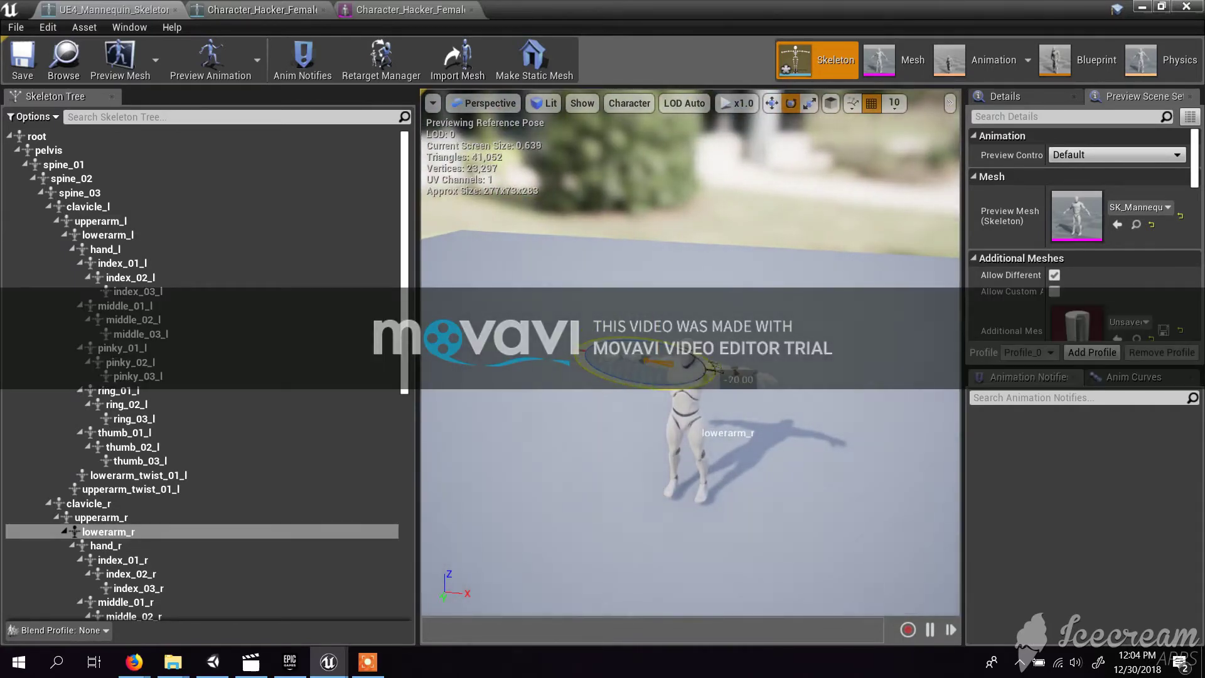
pyautogui.press('w')
pyautogui.scroll(6, 762, 379)
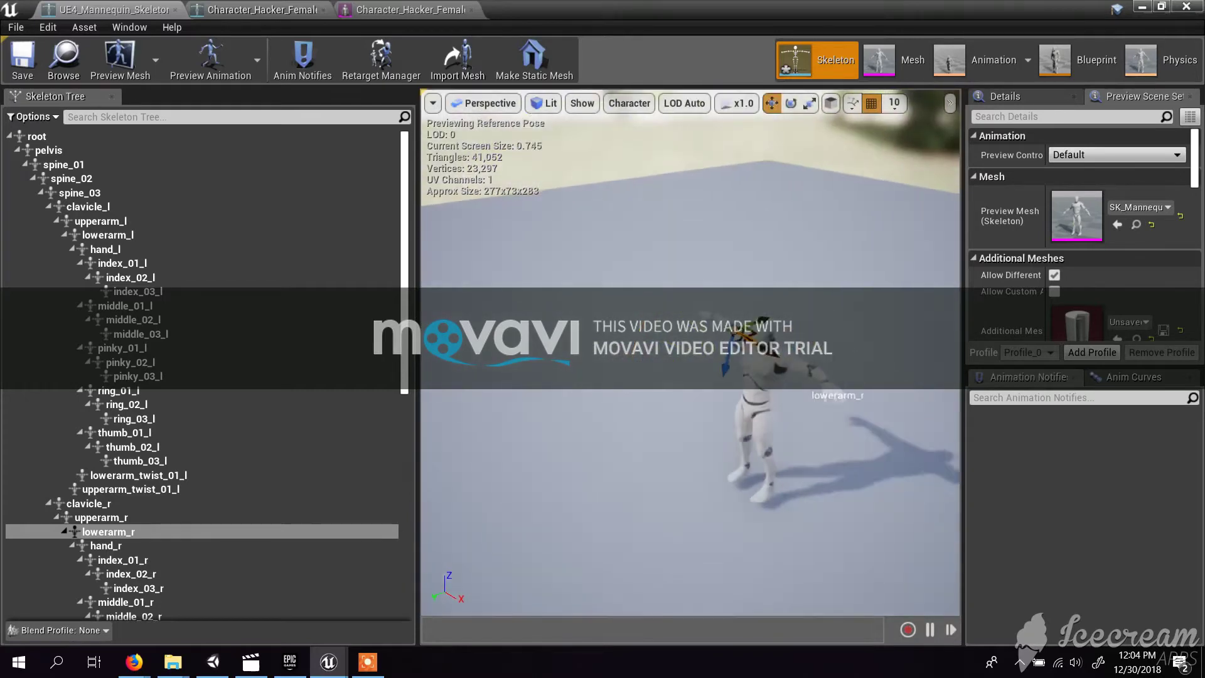
pyautogui.moveTo(738, 377)
pyautogui.mouseDown(button='right')
pyautogui.moveTo(716, 374)
pyautogui.moveTo(738, 376)
pyautogui.mouseUp(button='right')
pyautogui.click(756, 372)
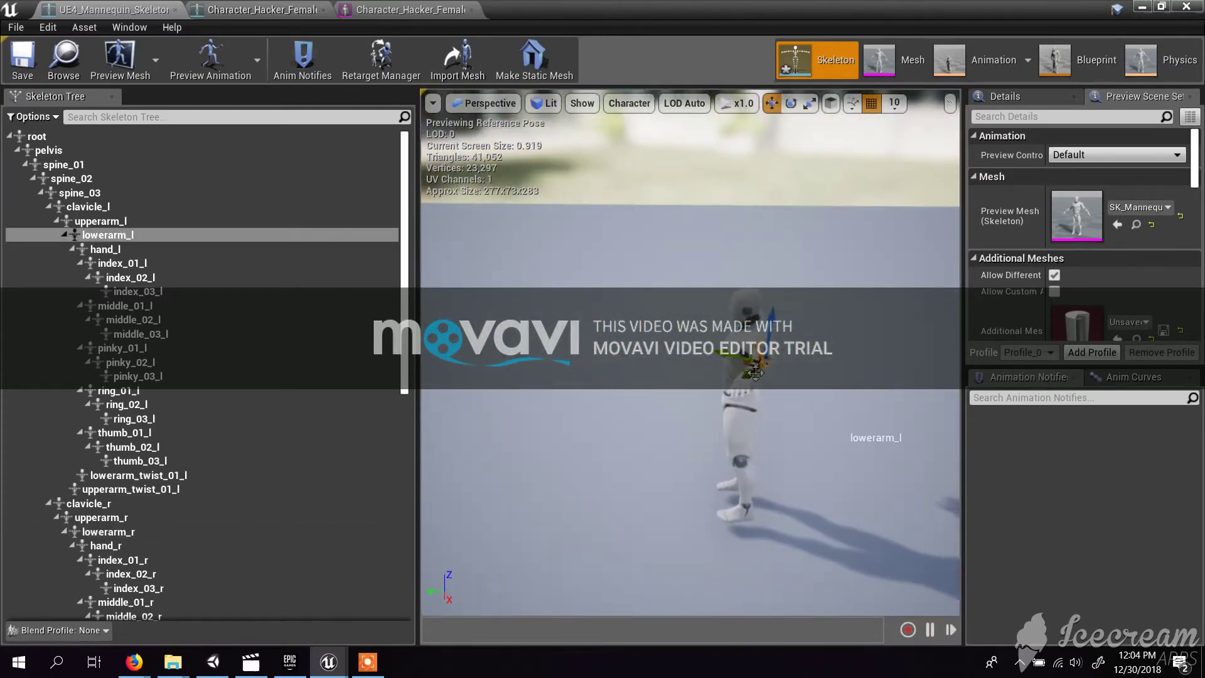
pyautogui.press('e')
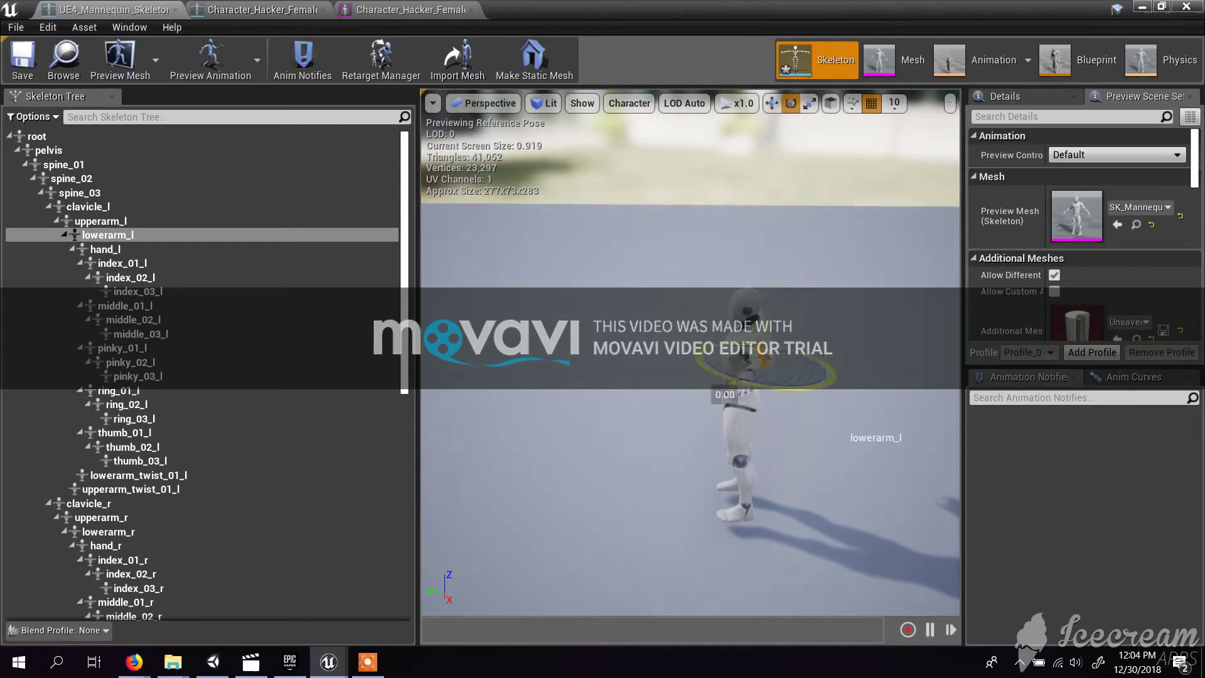
pyautogui.moveTo(725, 386); pyautogui.dragTo(766, 394)
pyautogui.keyDown('alt'); pyautogui.moveTo(628, 477); pyautogui.dragTo(816, 477); pyautogui.keyUp('alt')
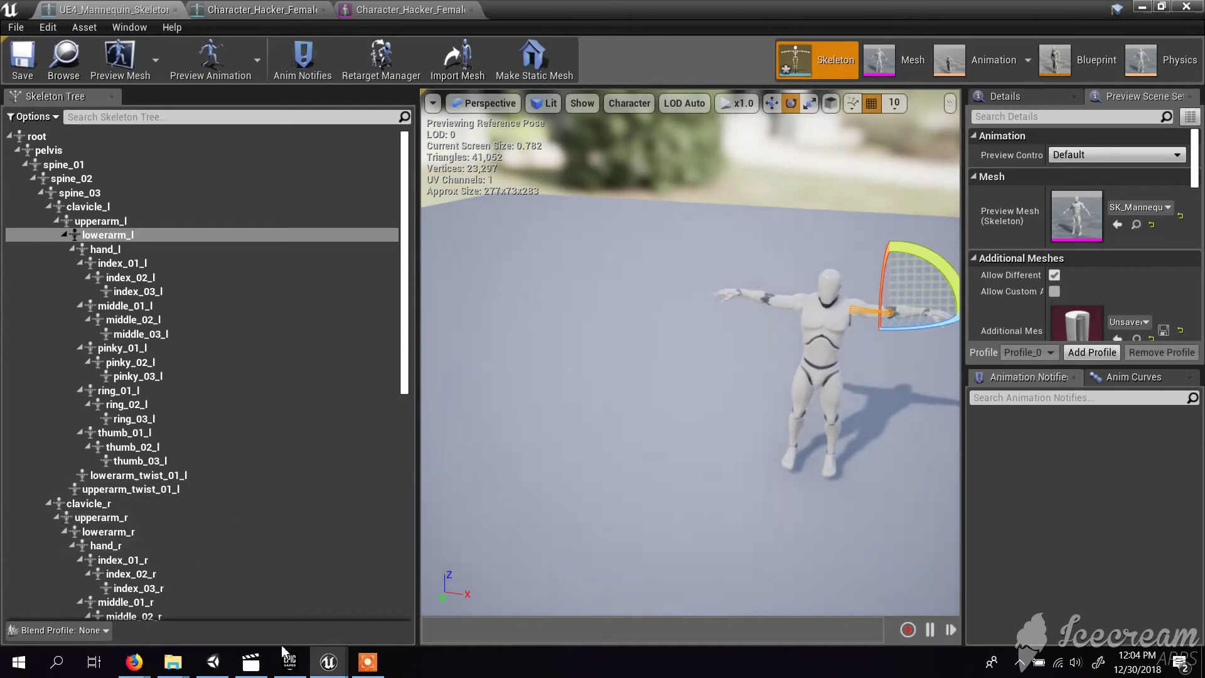
# Make the current pose the retarget base pose with Modify Pose > Use CurrentPose
pyautogui.moveTo(328, 662)
pyautogui.click(453, 604)
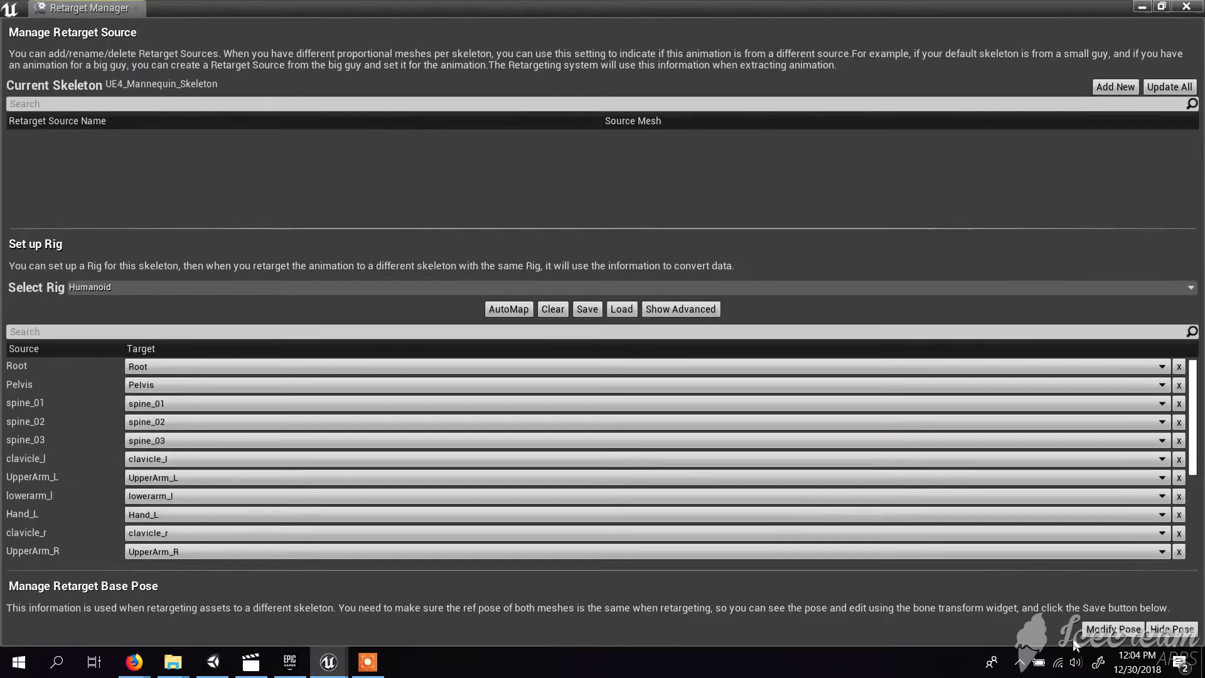
pyautogui.click(1101, 633)
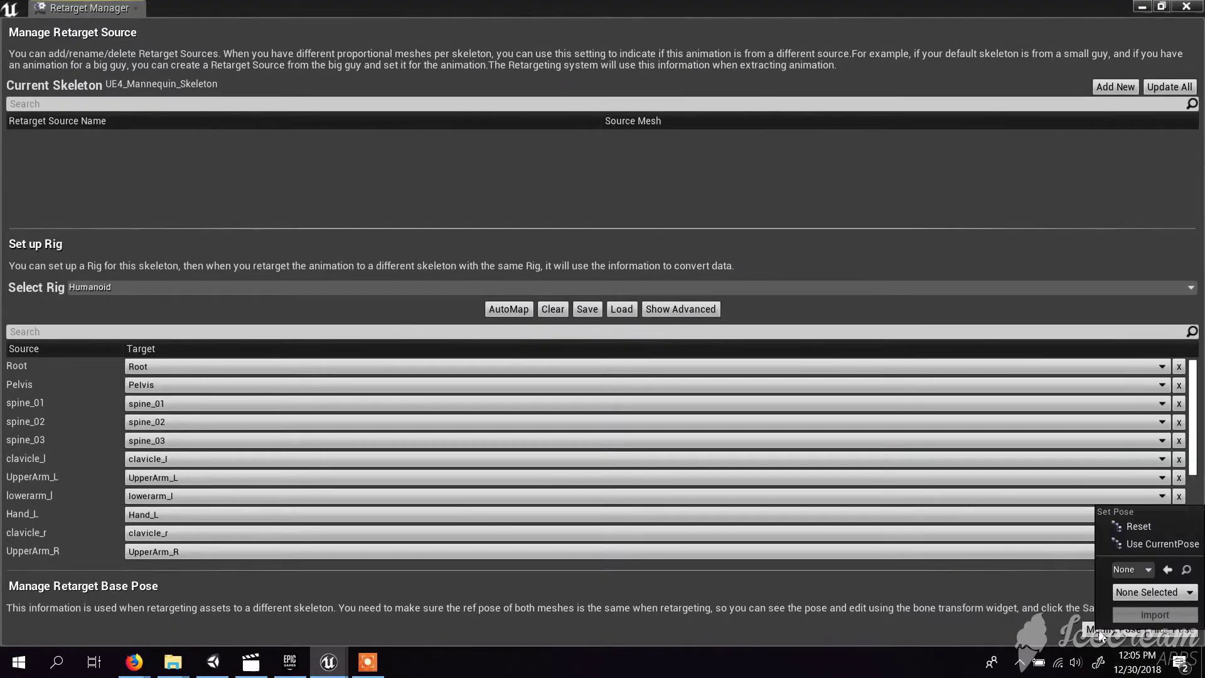
pyautogui.click(1132, 546)
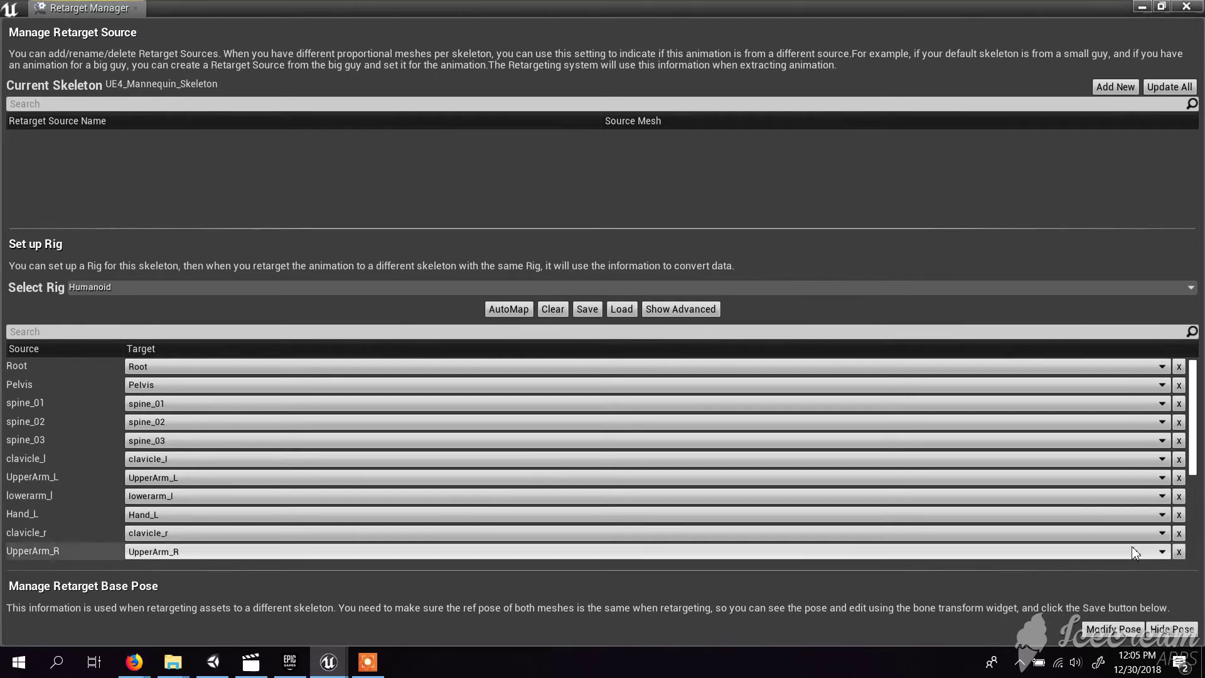
# Rearrange the Retarget Manager window, then reopen it and view the retarget base pose
pyautogui.click(1161, 6)
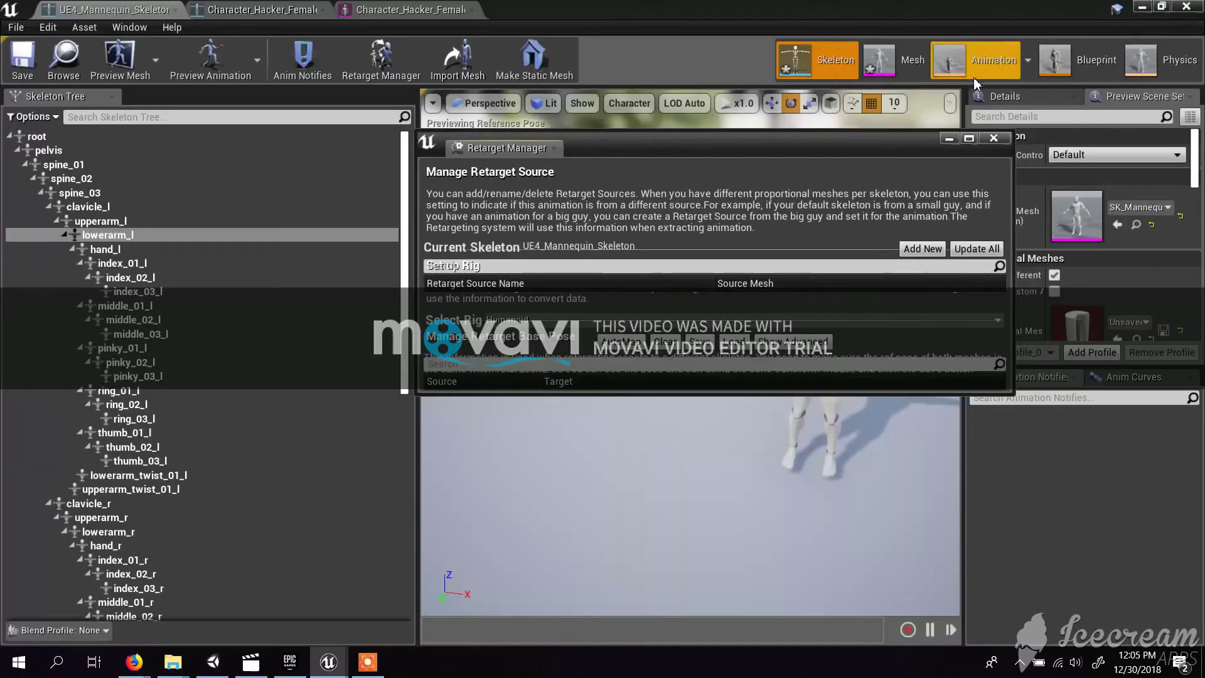
pyautogui.moveTo(823, 149); pyautogui.dragTo(424, 150)
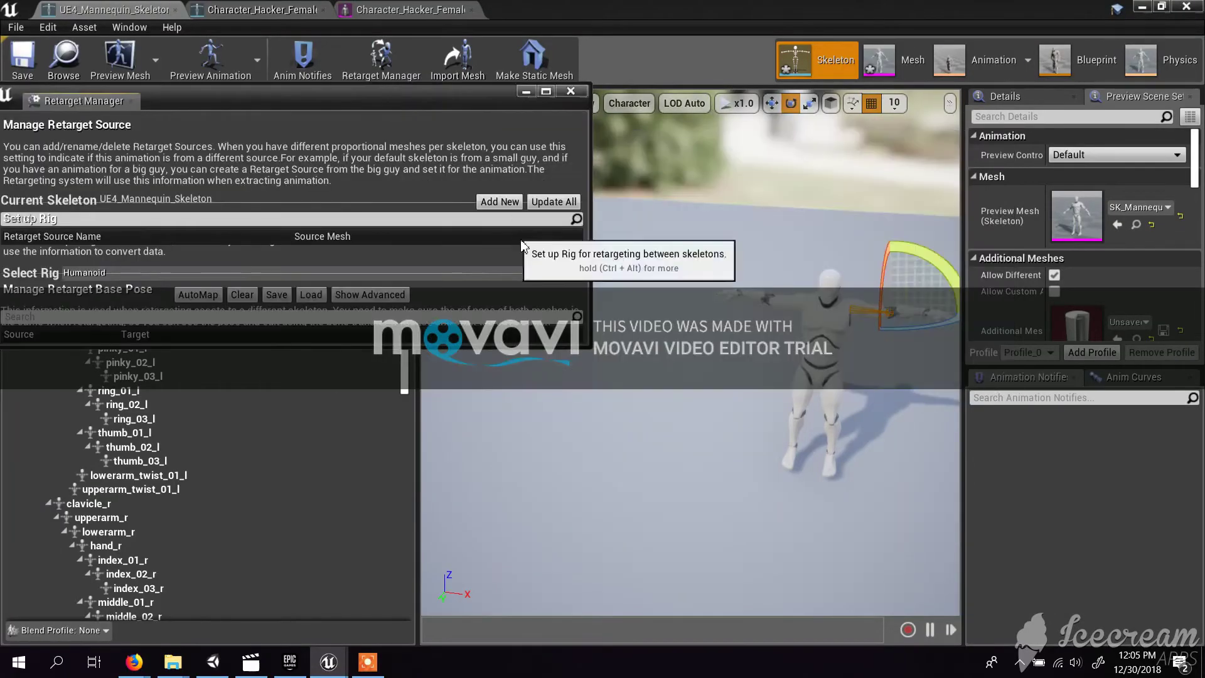
pyautogui.click(545, 92)
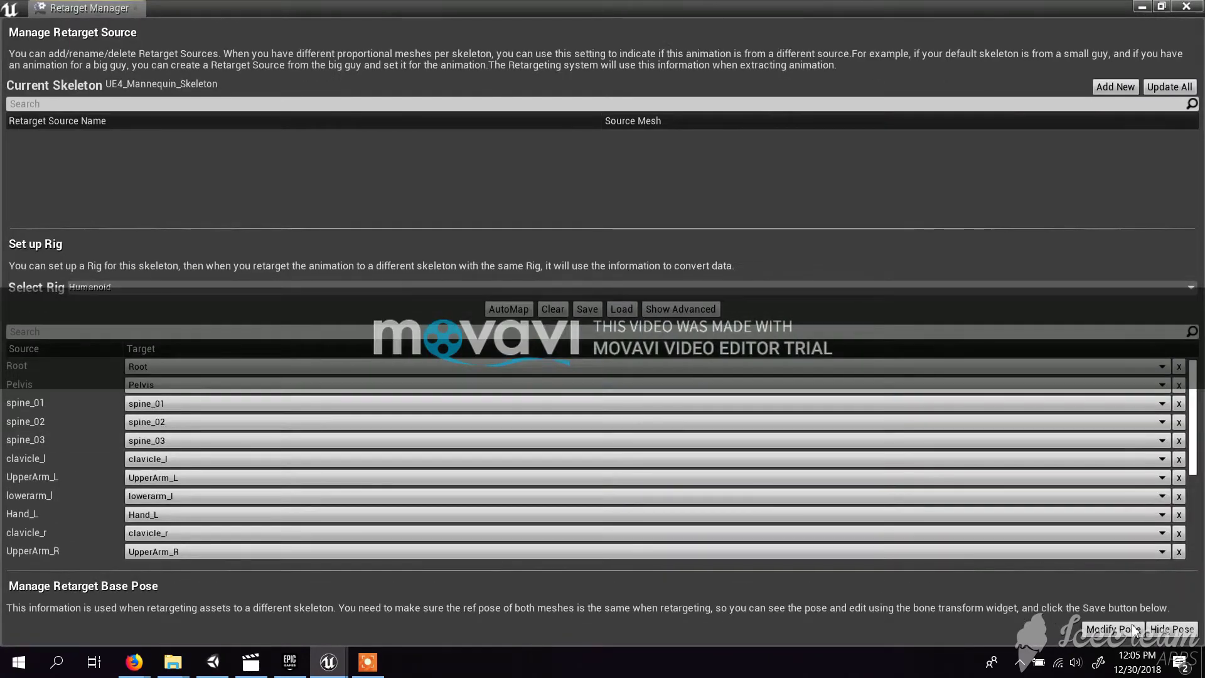
pyautogui.click(1143, 9)
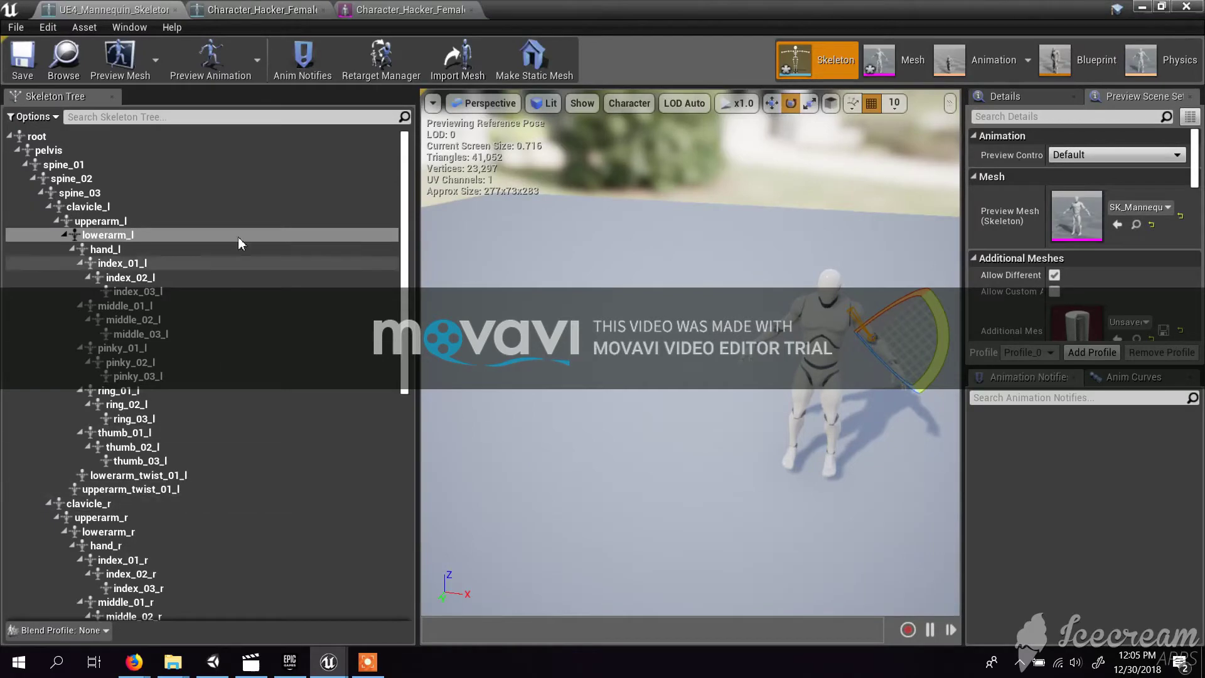
pyautogui.click(381, 60)
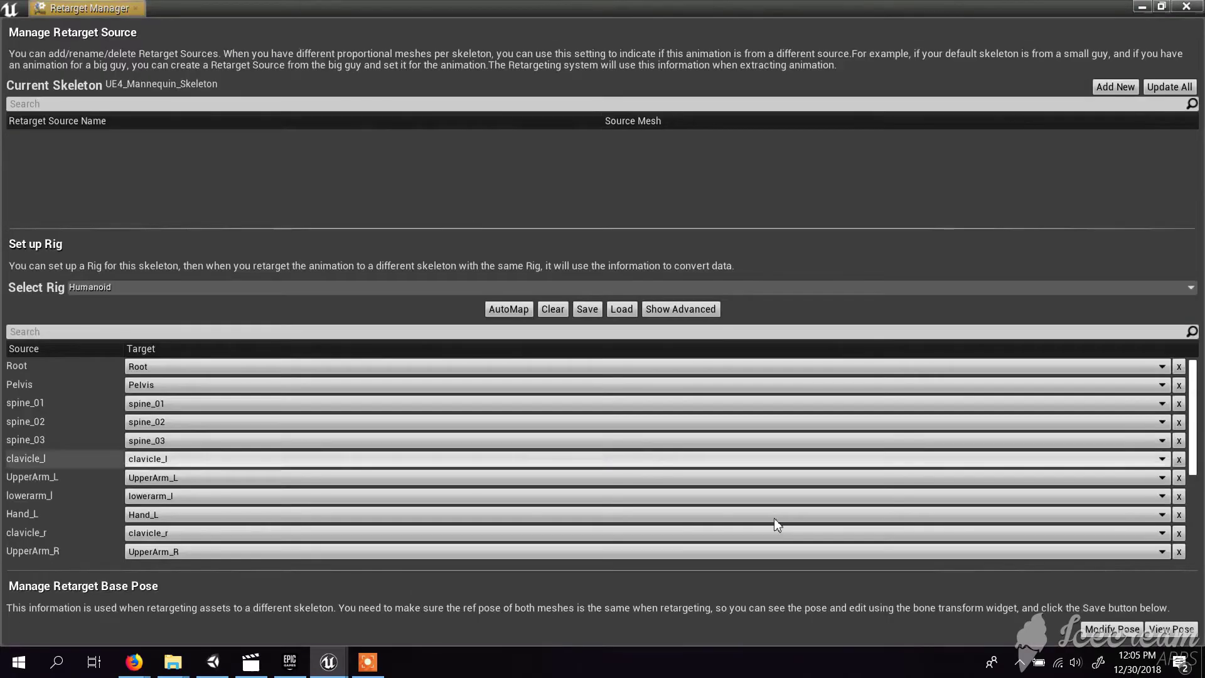
pyautogui.click(1160, 629)
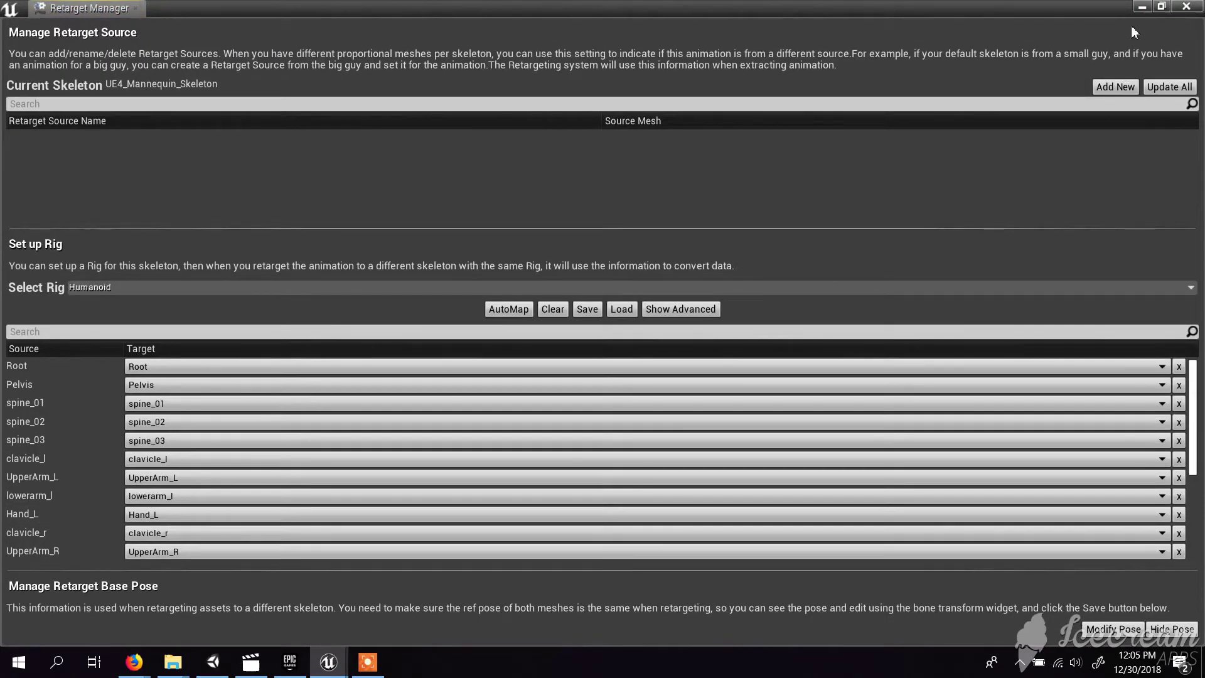
# Hide the Retarget Manager, scroll through the bone mapping, then close it
pyautogui.click(1142, 8)
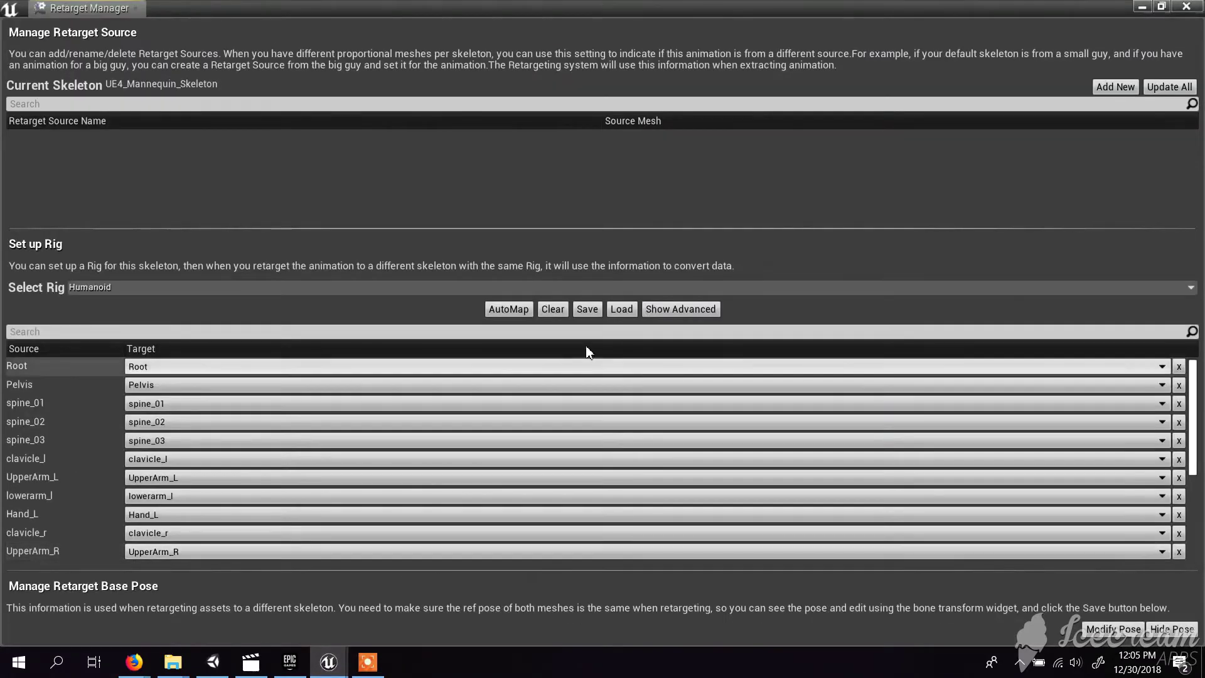
pyautogui.scroll(-10, 590, 469)
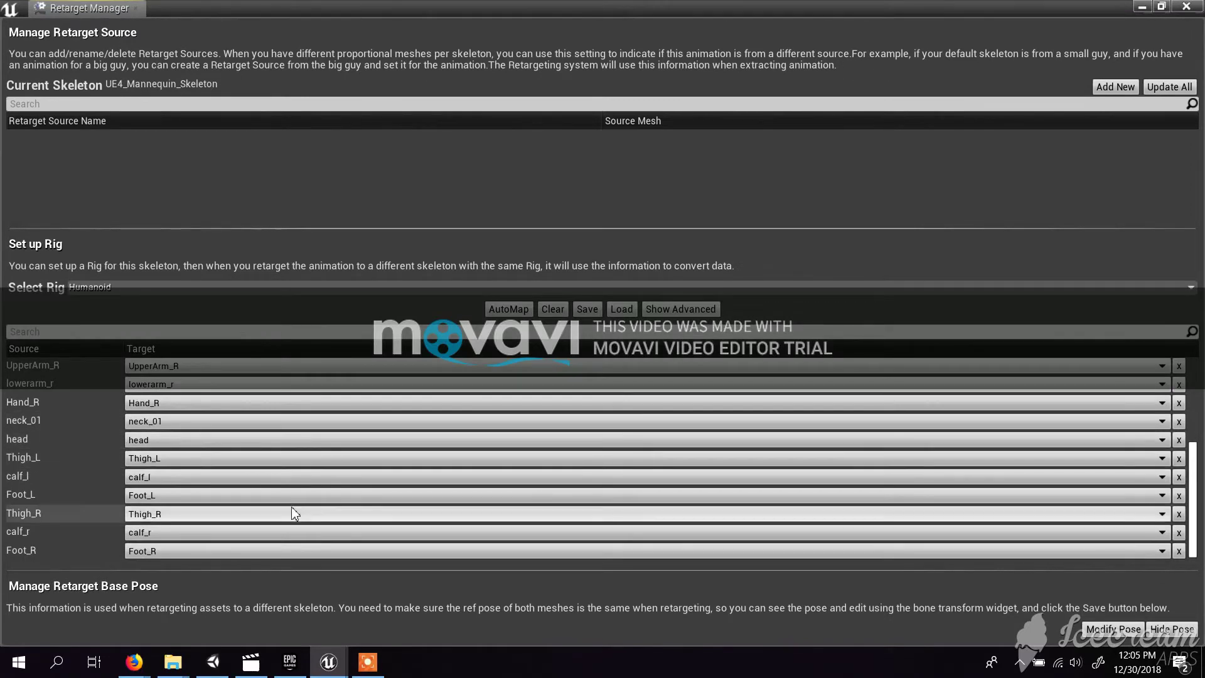
pyautogui.click(1184, 6)
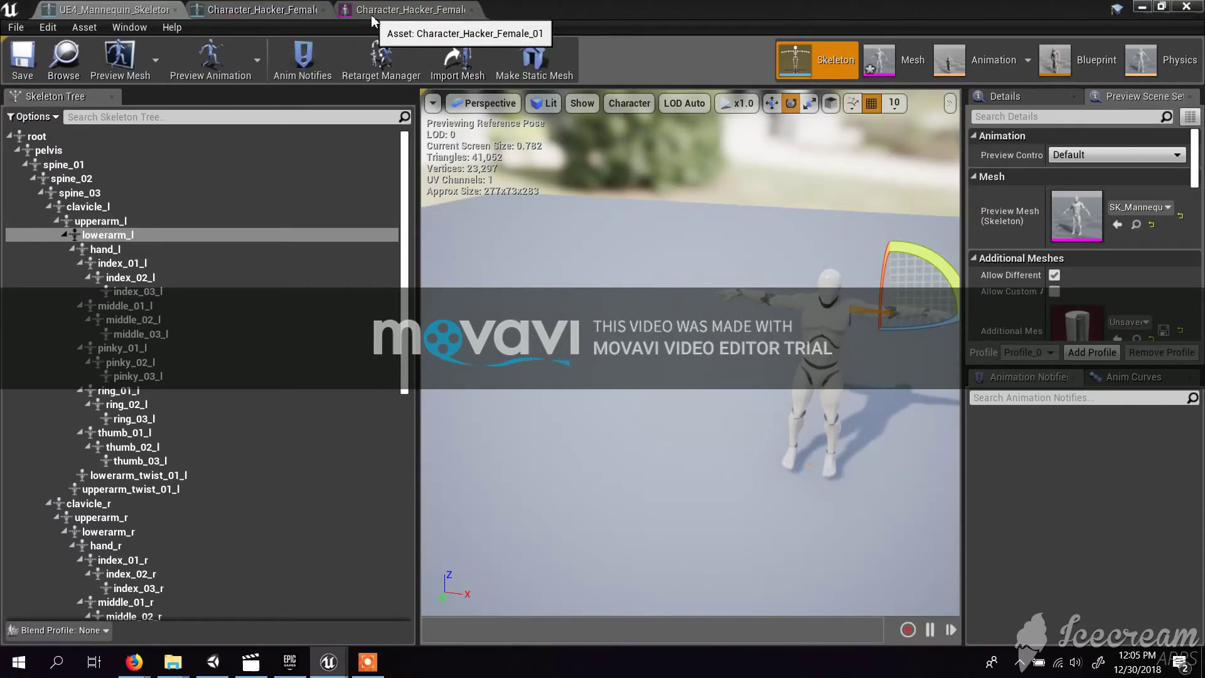
# Open Character_Hacker_Female_01_Skeleton in its skeleton editor
pyautogui.click(1161, 9)
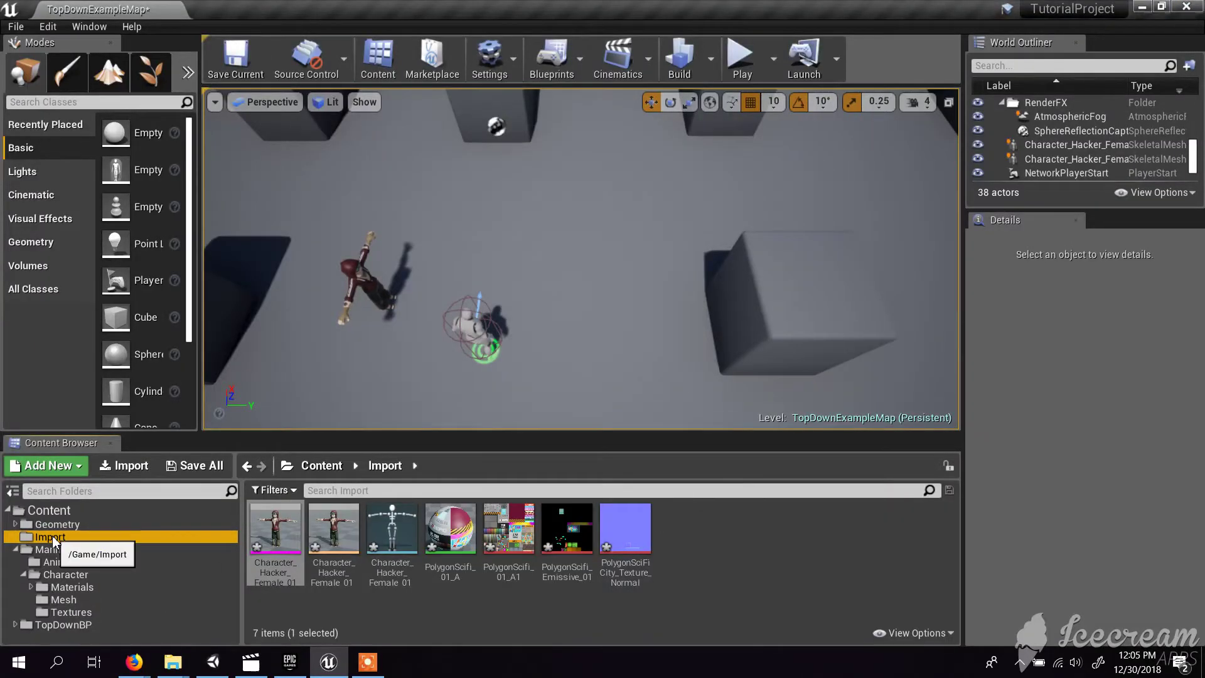
pyautogui.click(402, 529)
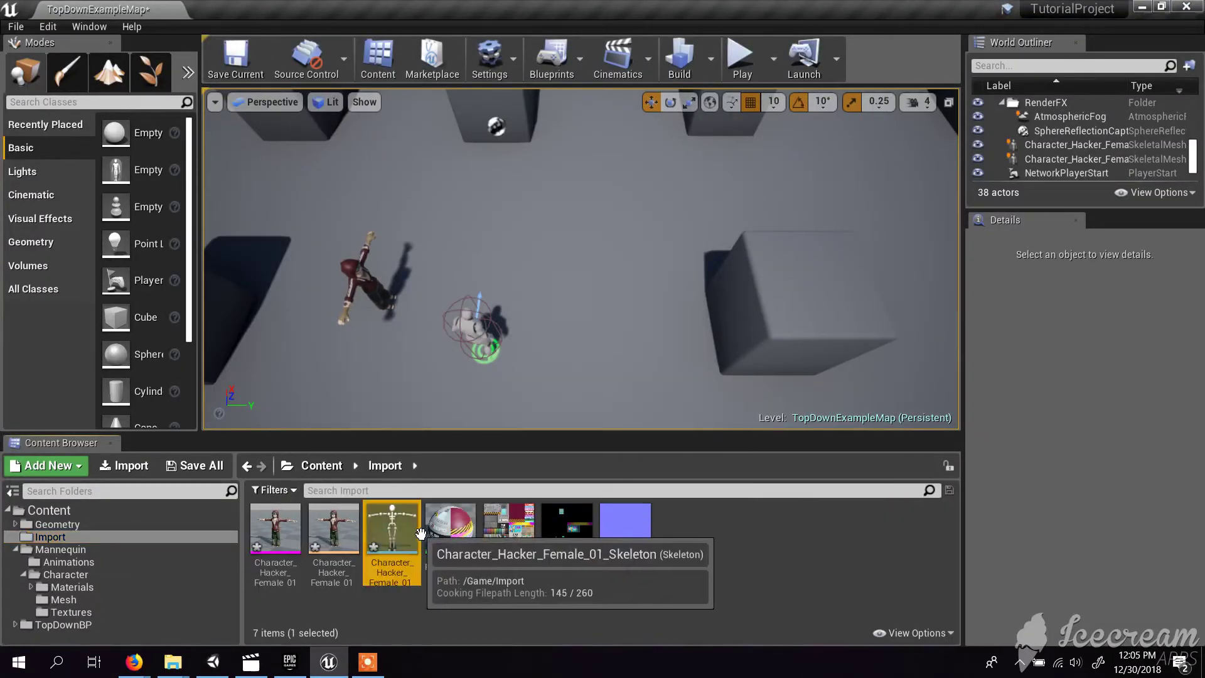
pyautogui.doubleClick(402, 529)
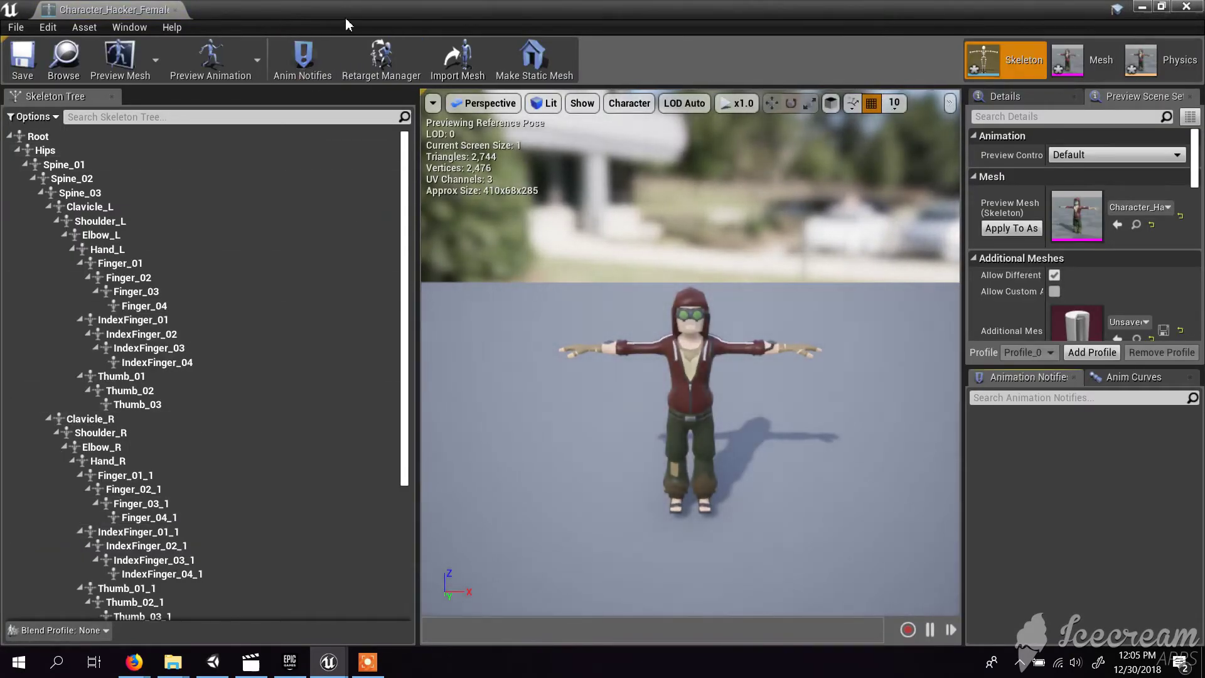
# Set the hacker skeleton's retarget rig to Humanoid in the Retarget Manager
pyautogui.click(376, 57)
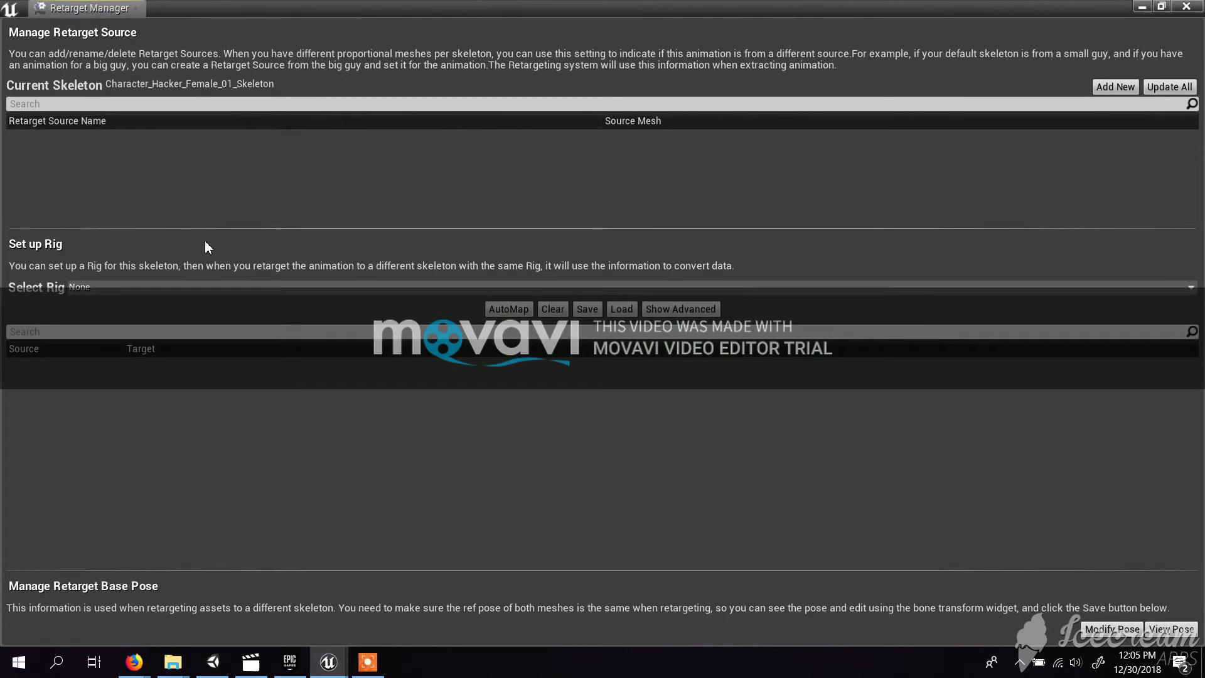
pyautogui.click(147, 287)
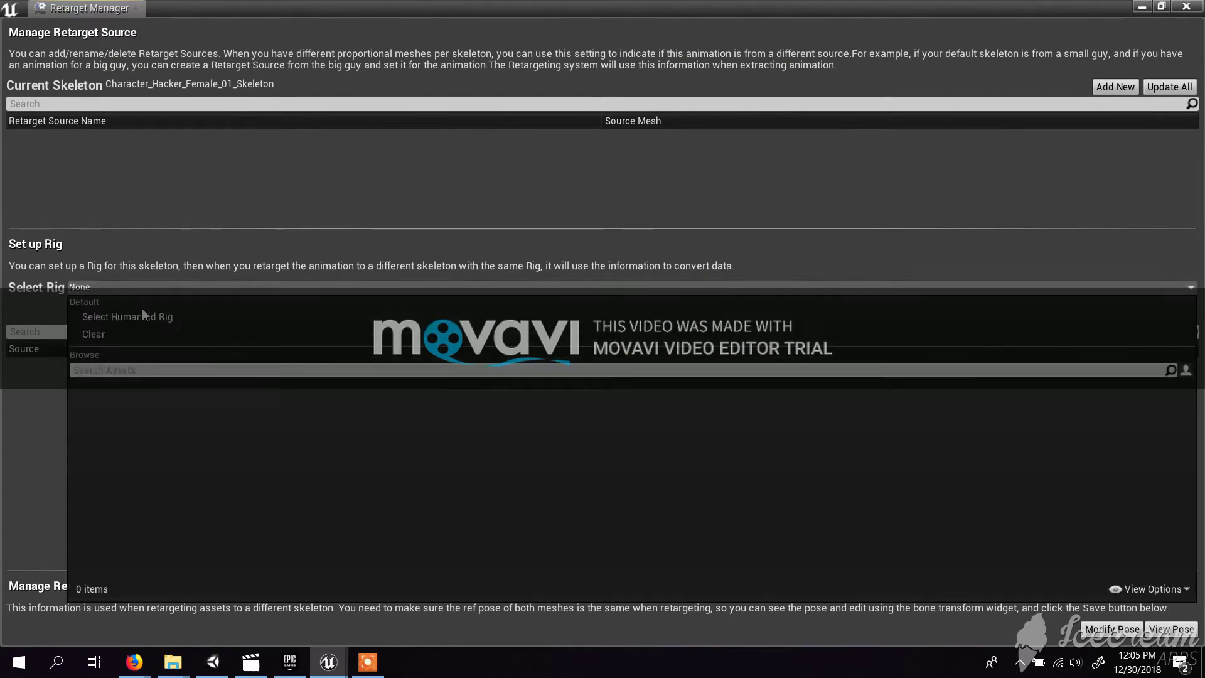
pyautogui.click(138, 315)
pyautogui.scroll(-5, 191, 437)
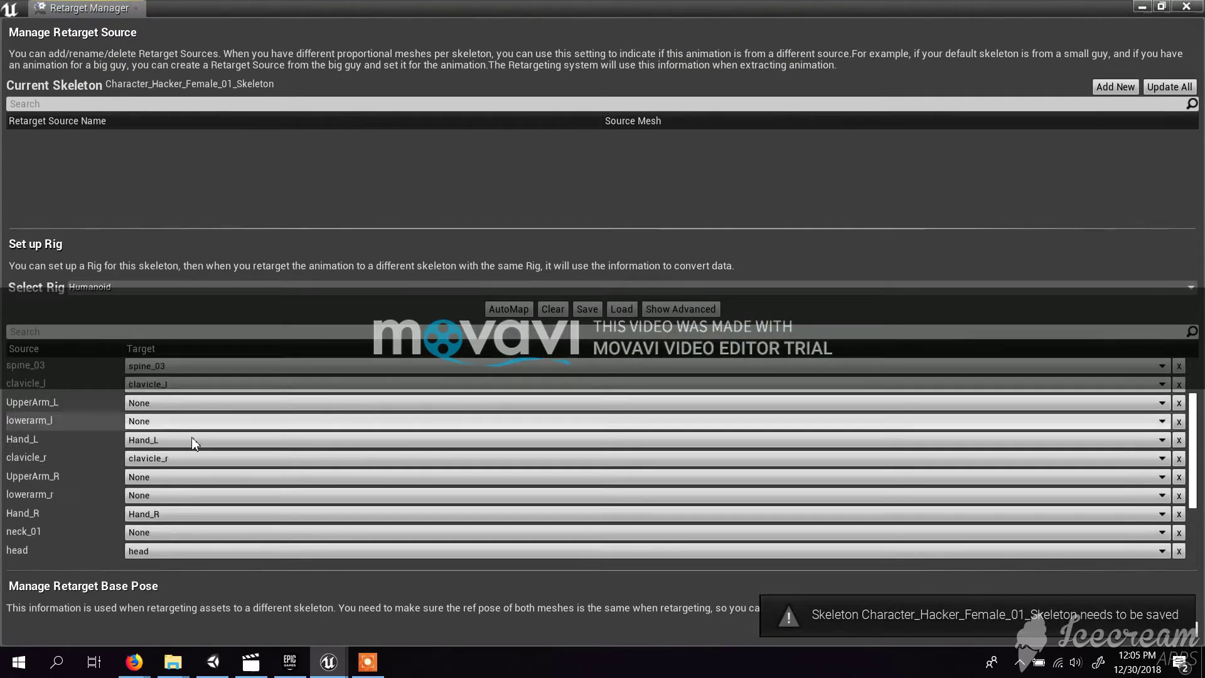
pyautogui.scroll(5, 96, 446)
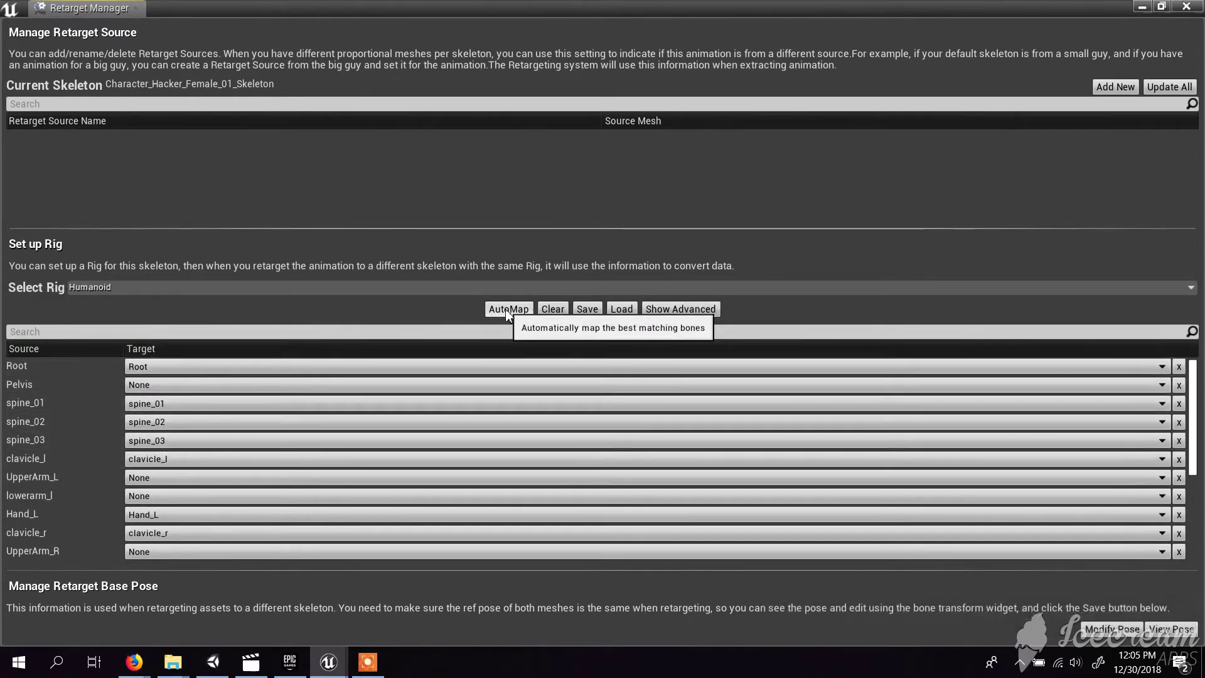
pyautogui.click(677, 310)
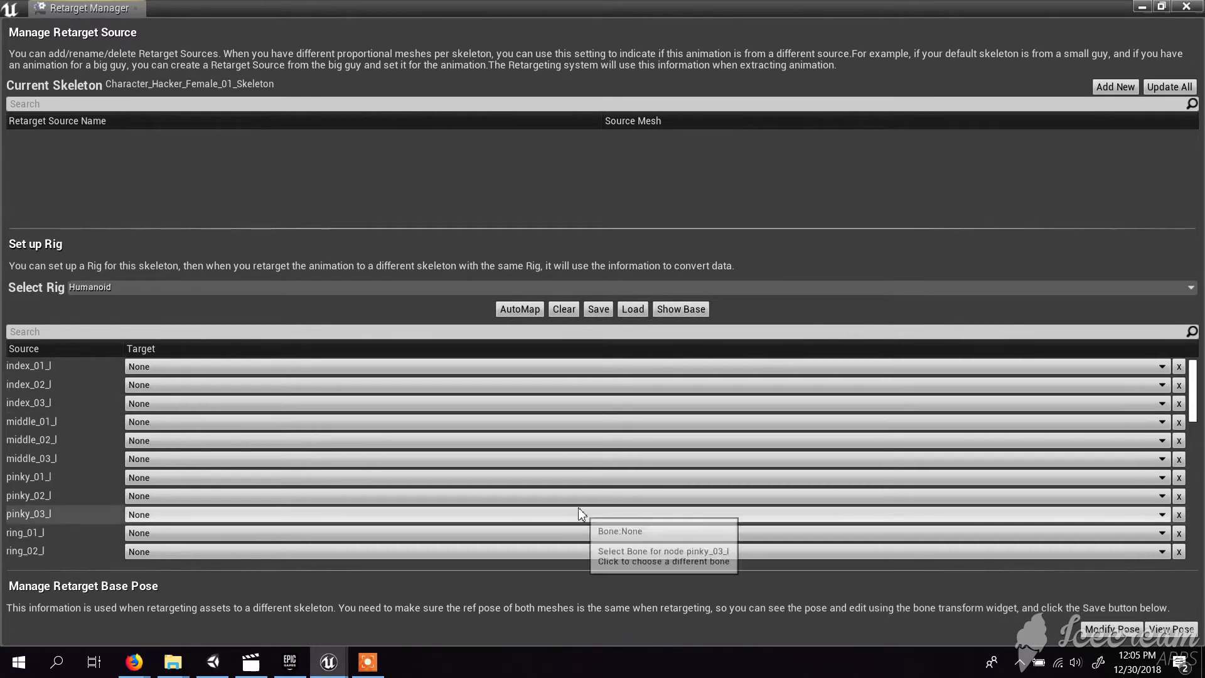
pyautogui.scroll(-10, 534, 487)
pyautogui.scroll(-3, 516, 498)
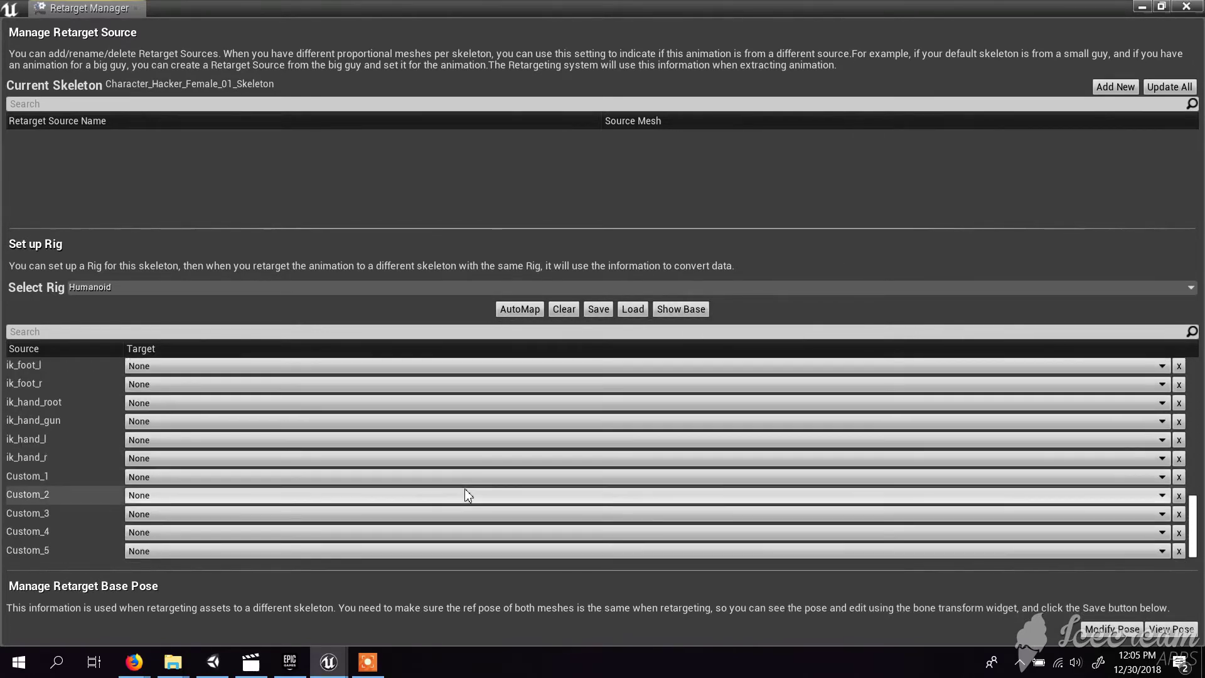
pyautogui.click(670, 310)
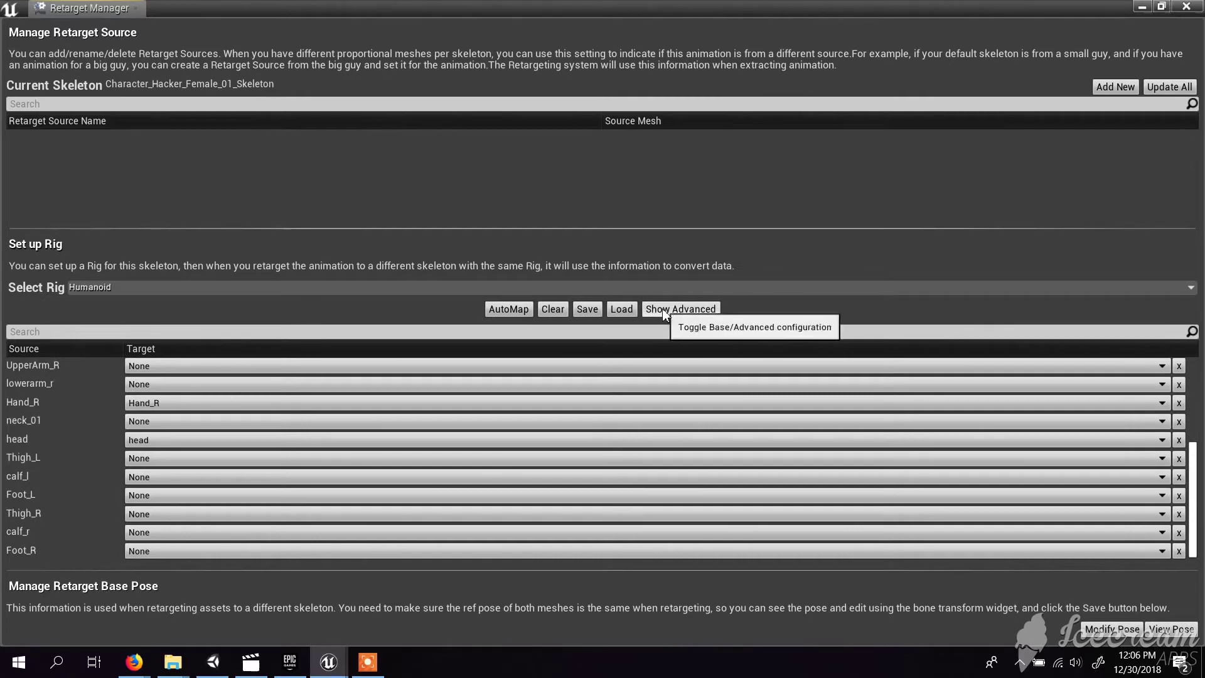
pyautogui.scroll(4, 666, 443)
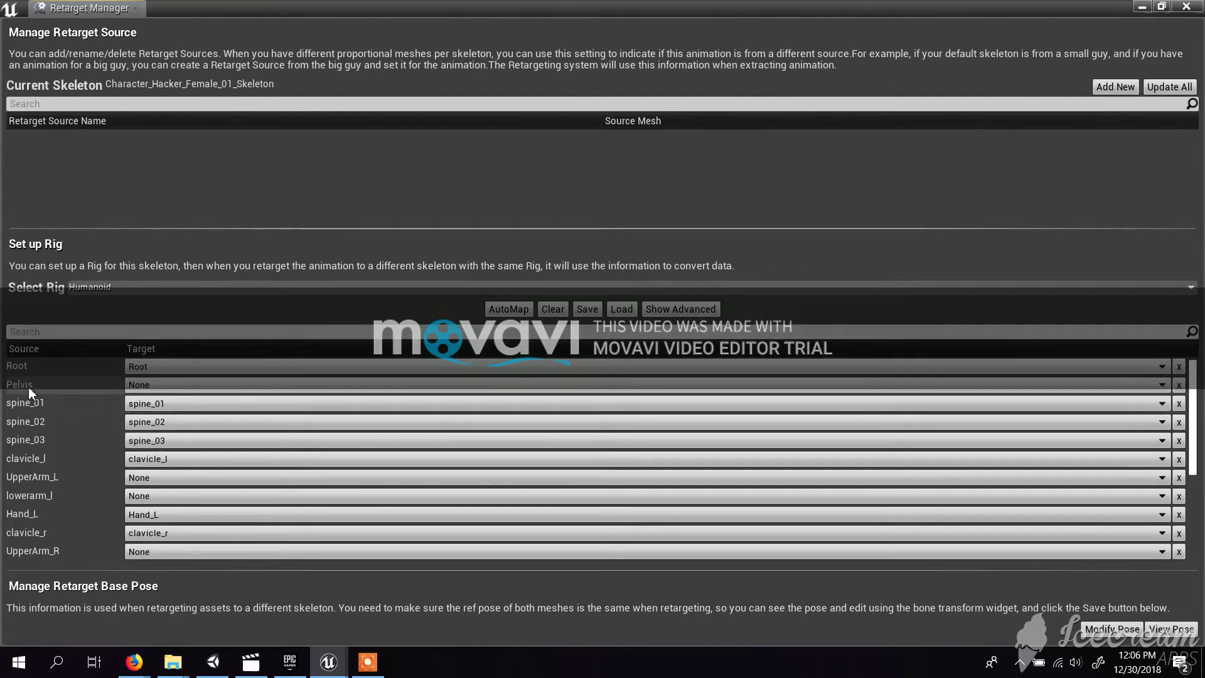
# Map Pelvis to Hips, UpperArm_L to Shoulder_L, and lowerarm_l to Elbow_L
pyautogui.click(124, 387)
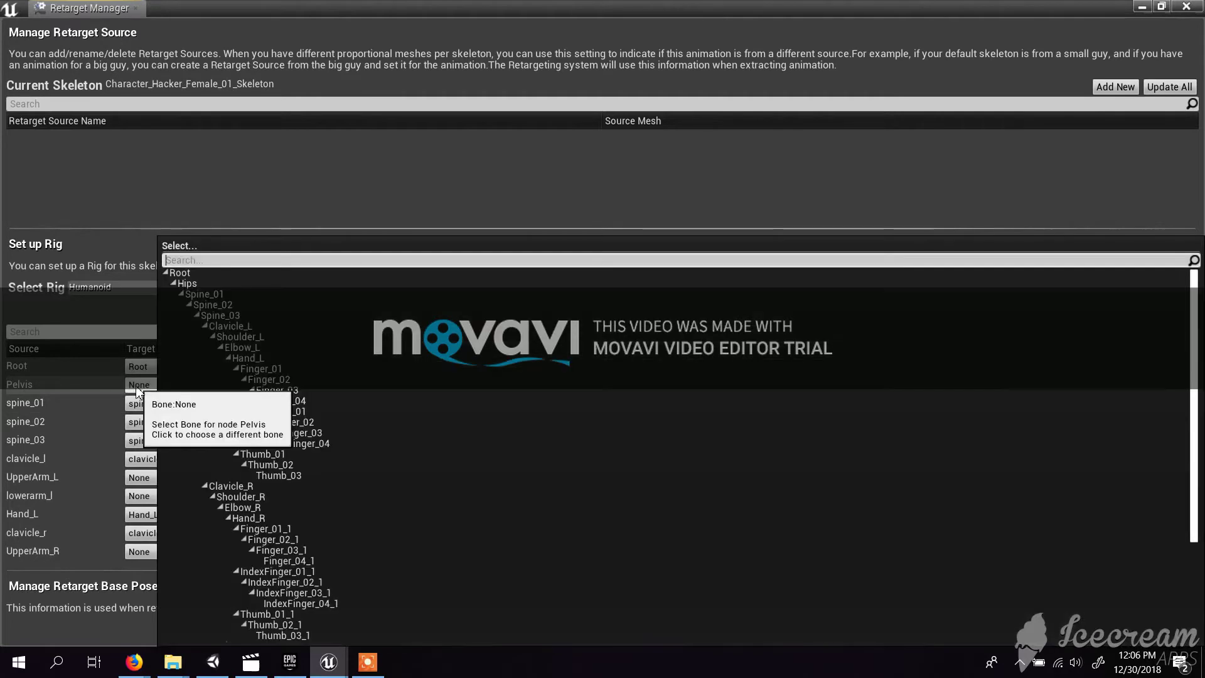
pyautogui.click(202, 283)
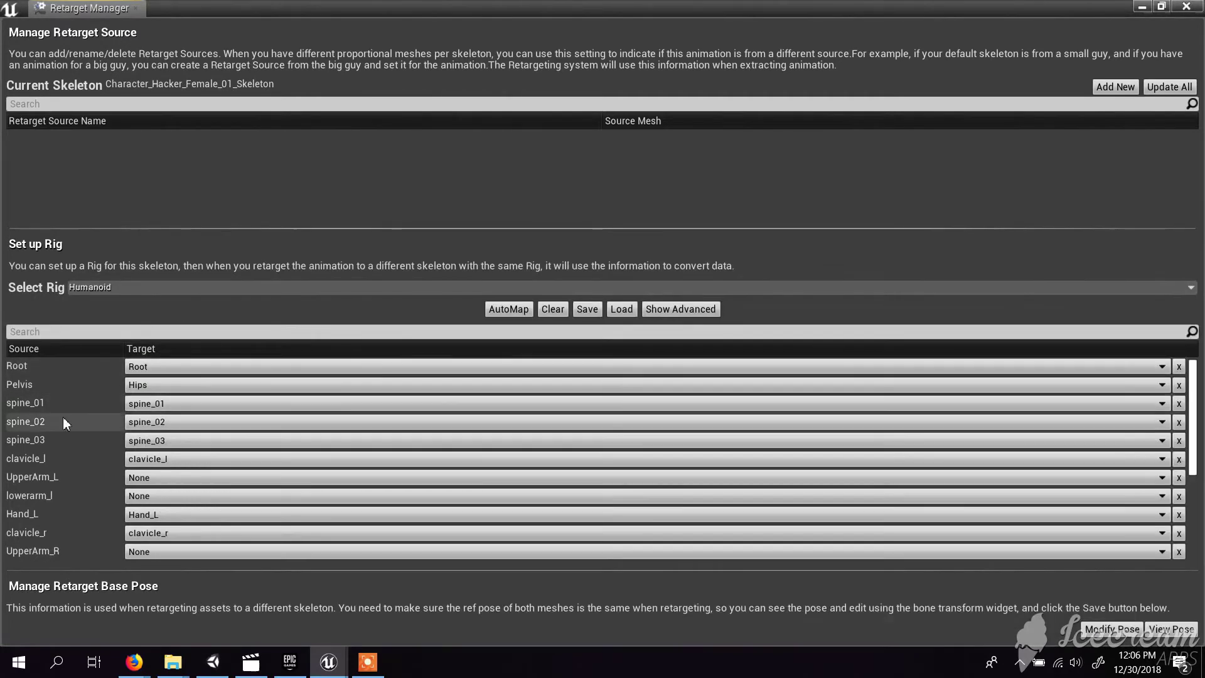
pyautogui.click(153, 484)
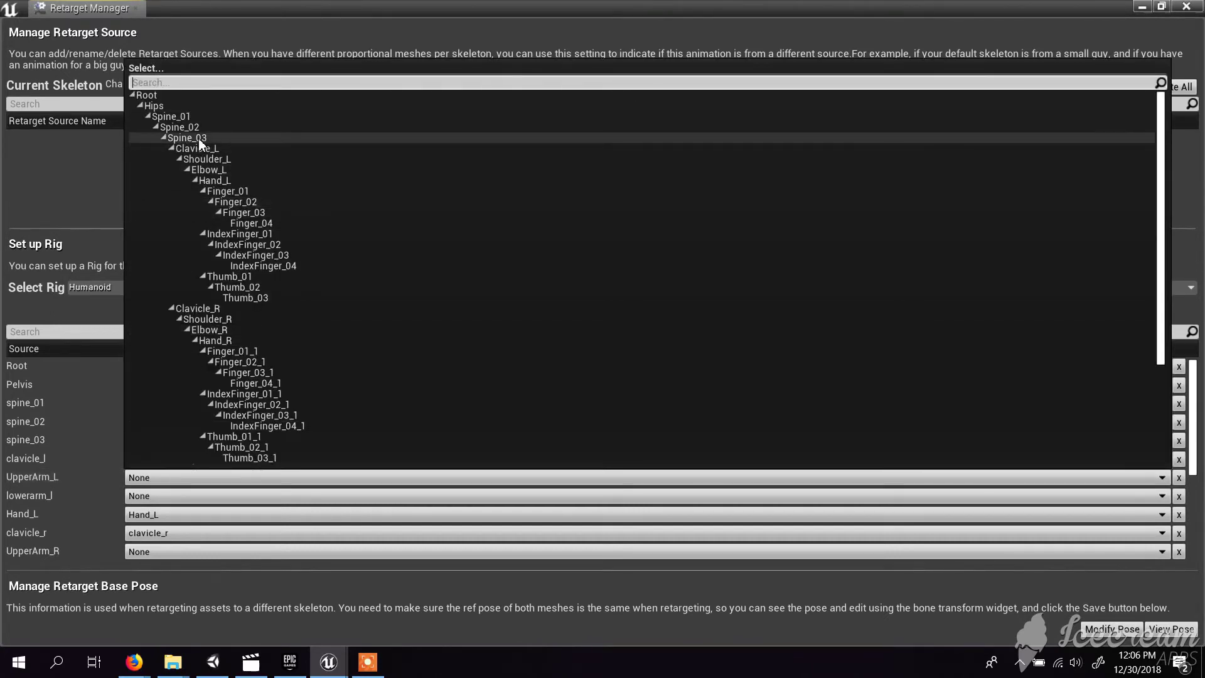
pyautogui.scroll(-3, 231, 329)
pyautogui.scroll(3, 239, 334)
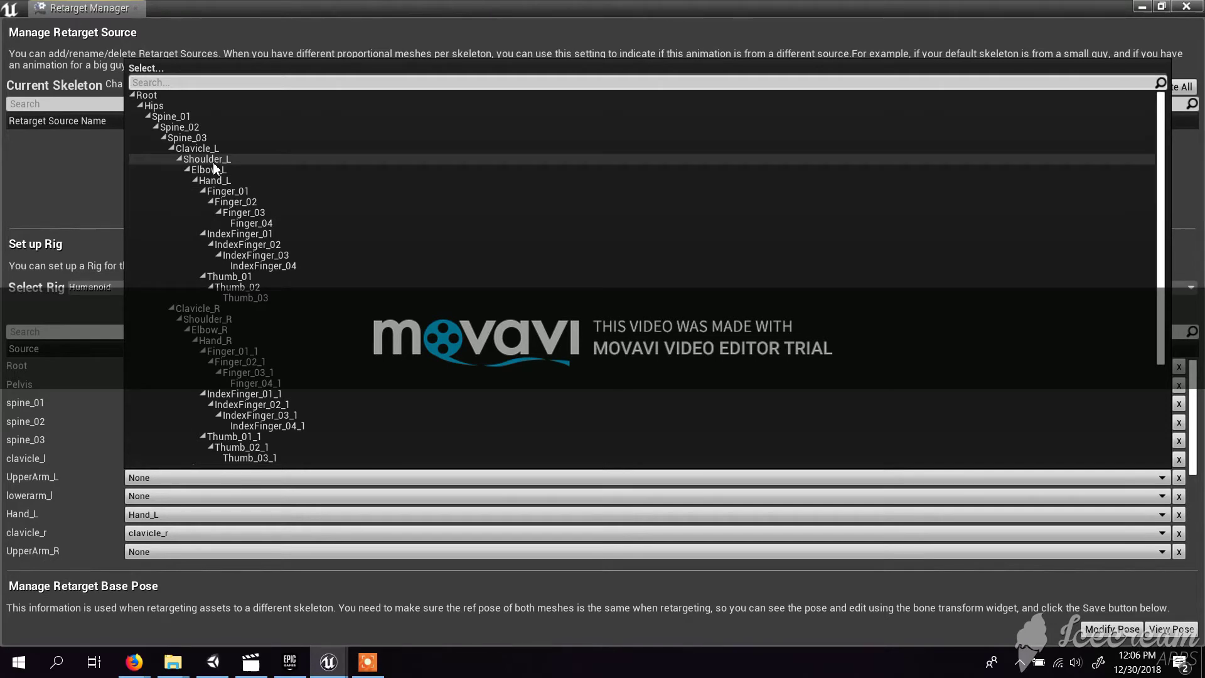
pyautogui.click(213, 161)
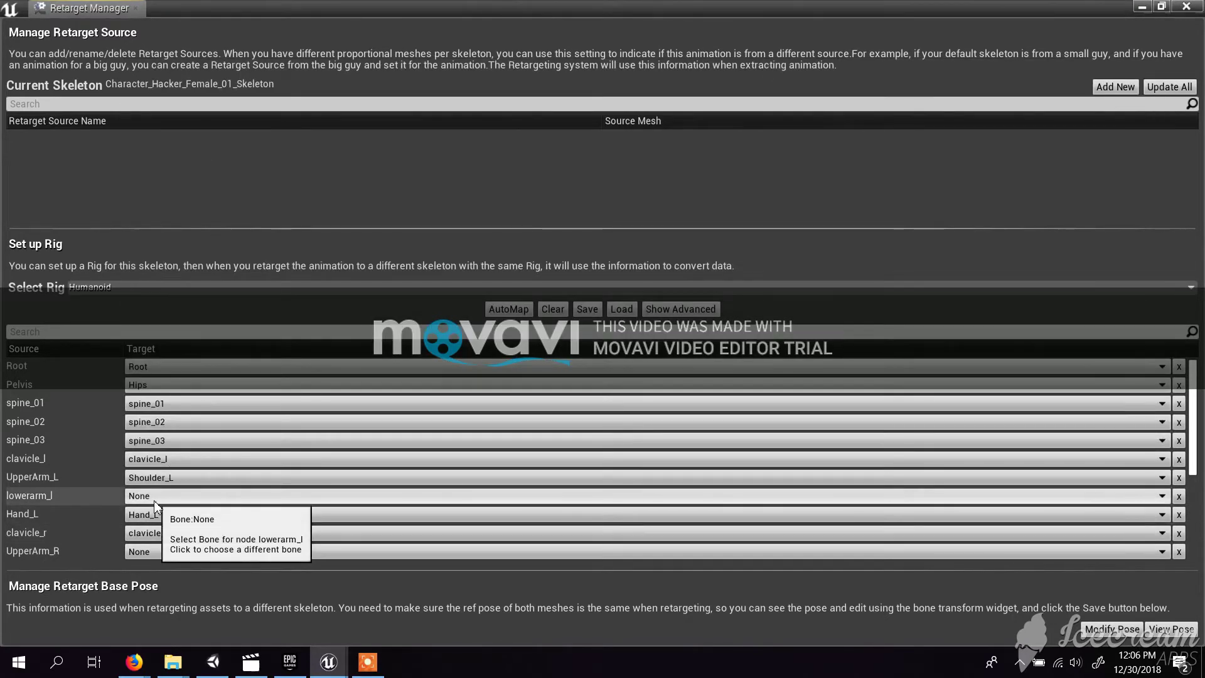
pyautogui.click(155, 502)
pyautogui.click(228, 192)
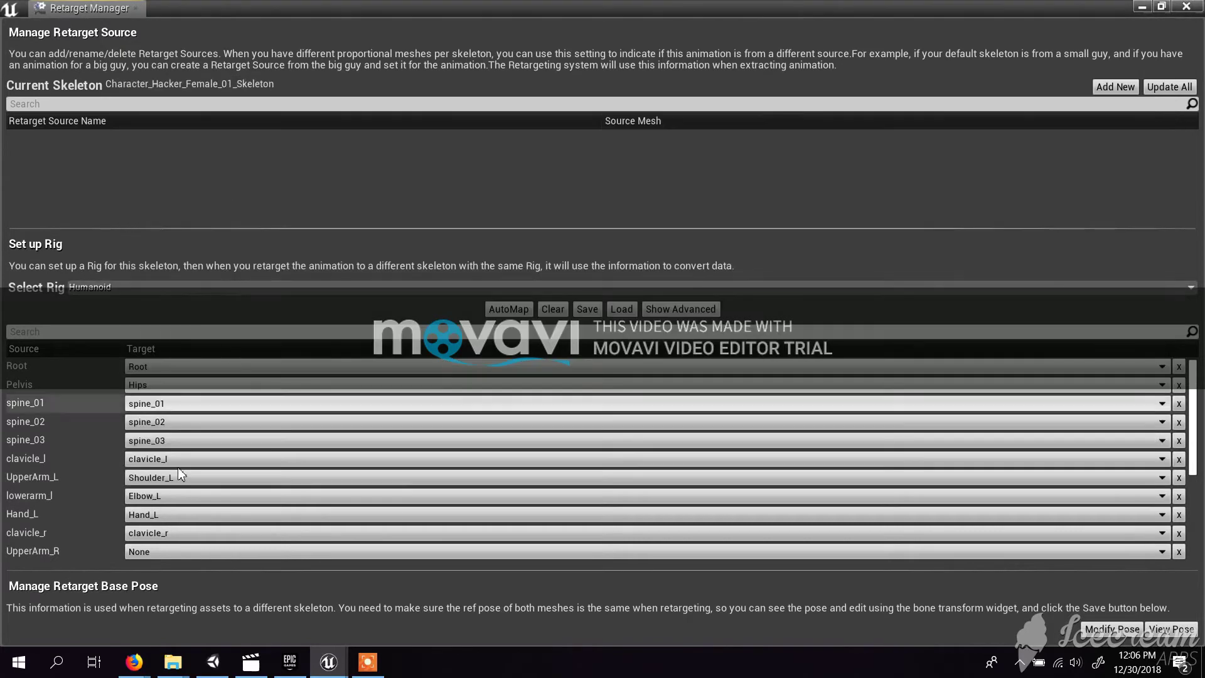
pyautogui.scroll(-1, 157, 509)
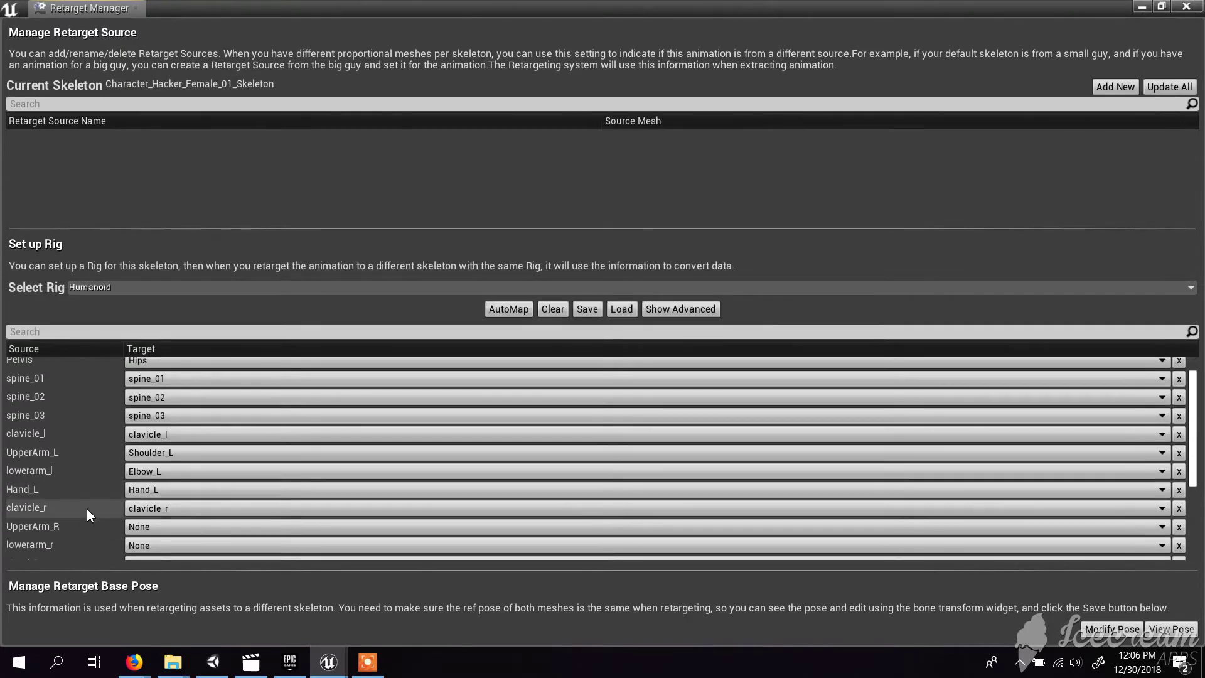
pyautogui.scroll(-1, 125, 512)
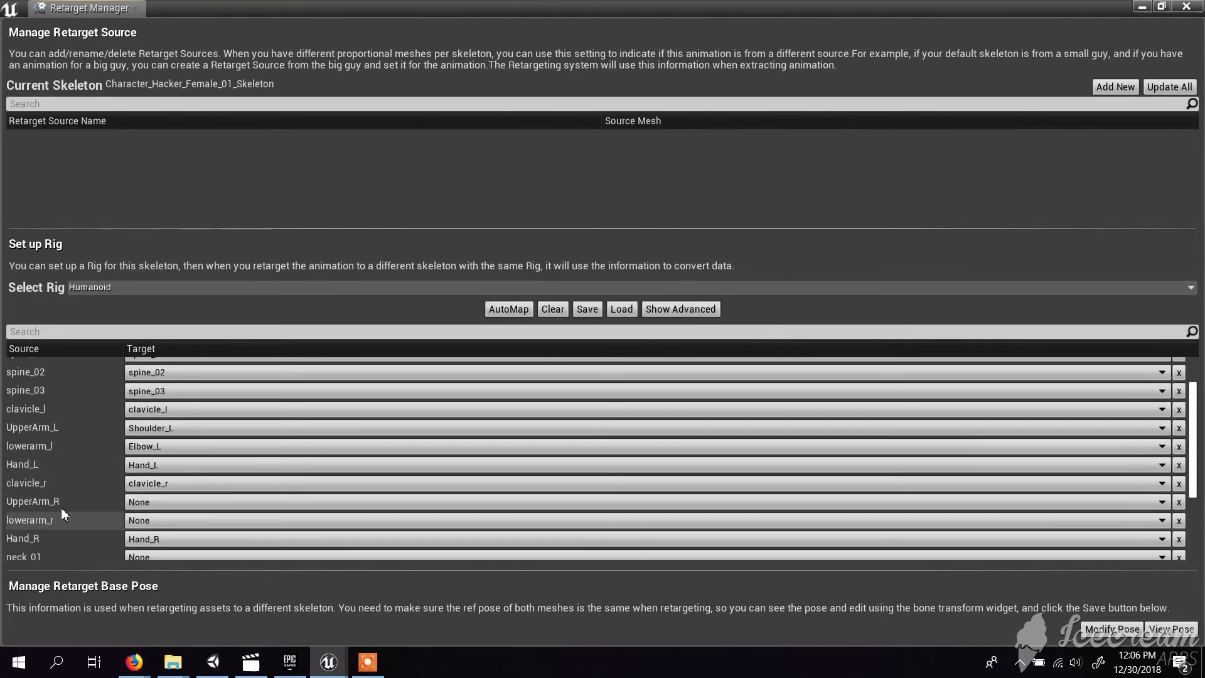
# Map UpperArm_R to Shoulder_R, lowerarm_r to Elbow_R, and neck_01 to Neck
pyautogui.click(160, 504)
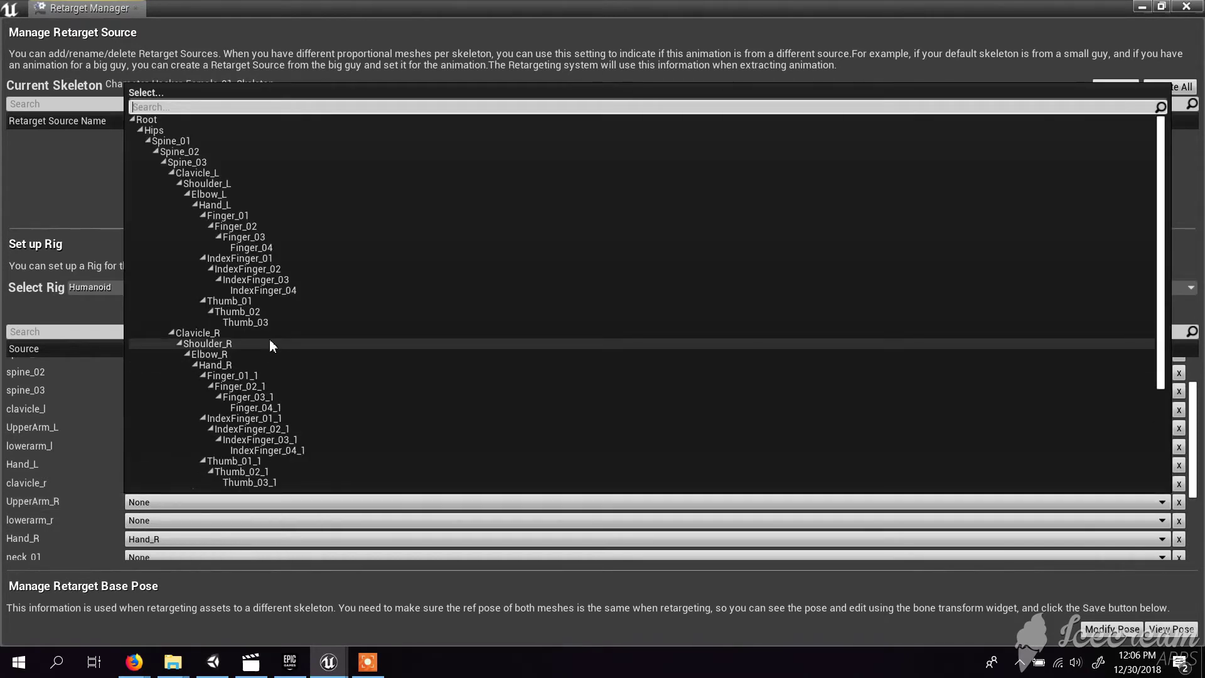
pyautogui.click(269, 344)
pyautogui.click(138, 521)
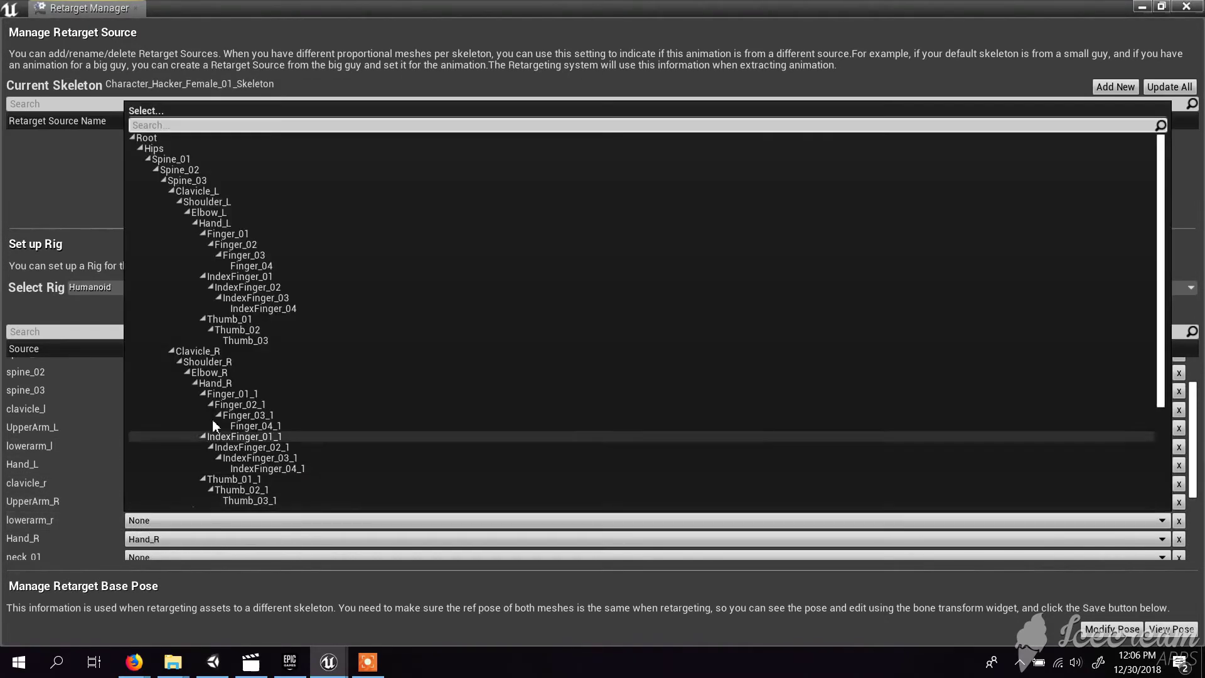
pyautogui.click(249, 369)
pyautogui.scroll(-1, 188, 540)
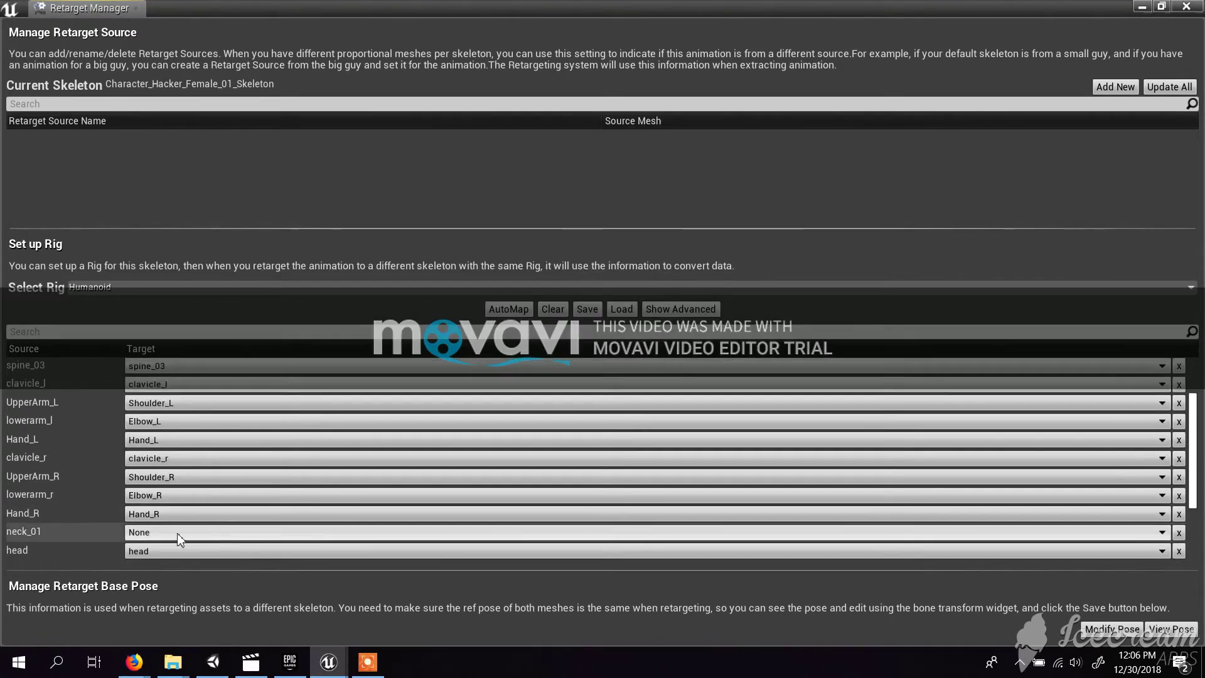
pyautogui.scroll(-1, 157, 517)
pyautogui.click(157, 511)
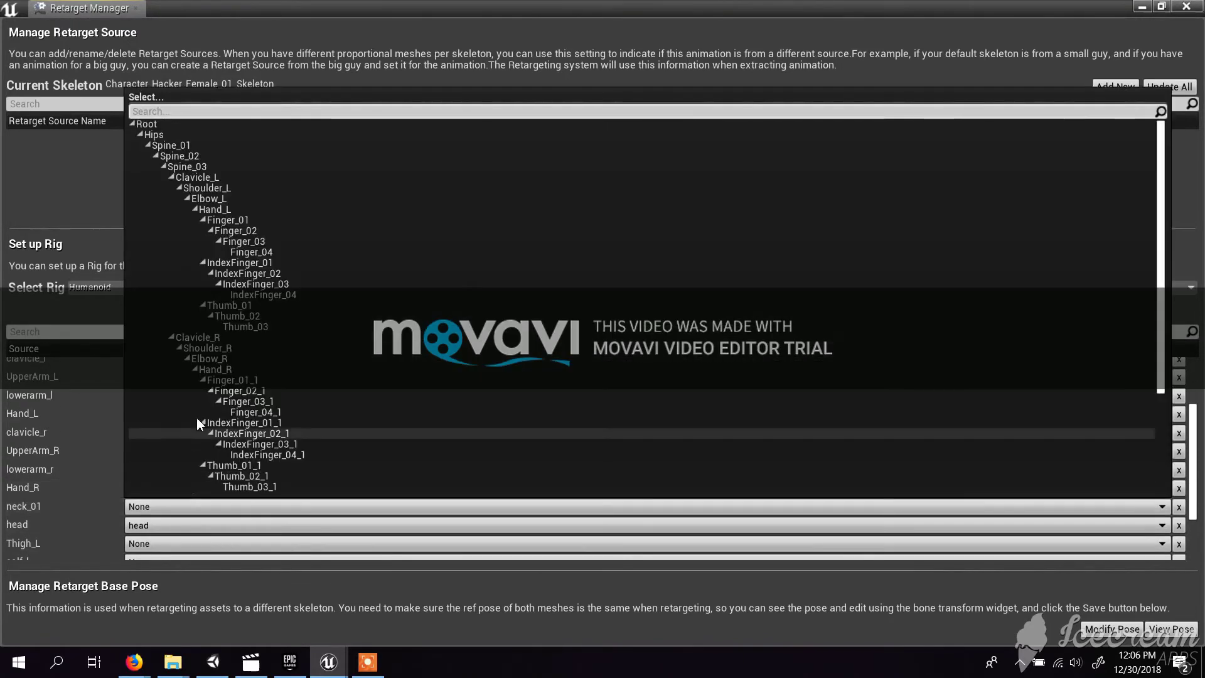
pyautogui.scroll(-5, 276, 450)
pyautogui.click(211, 384)
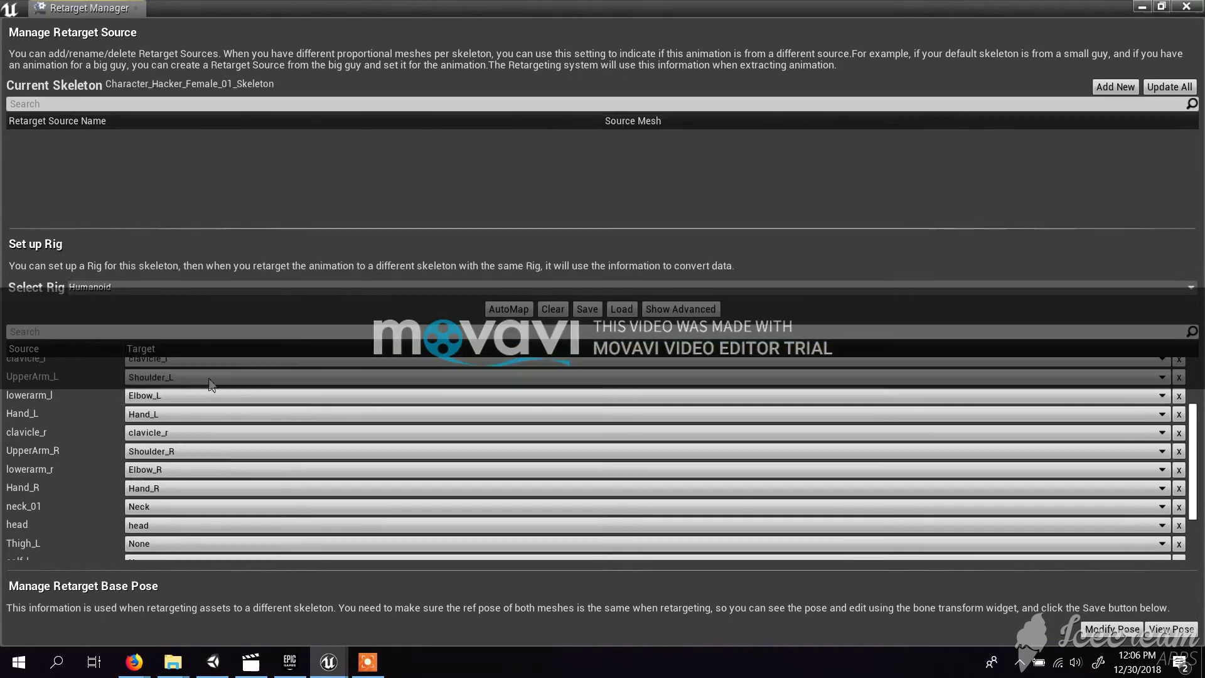
pyautogui.scroll(-4, 213, 440)
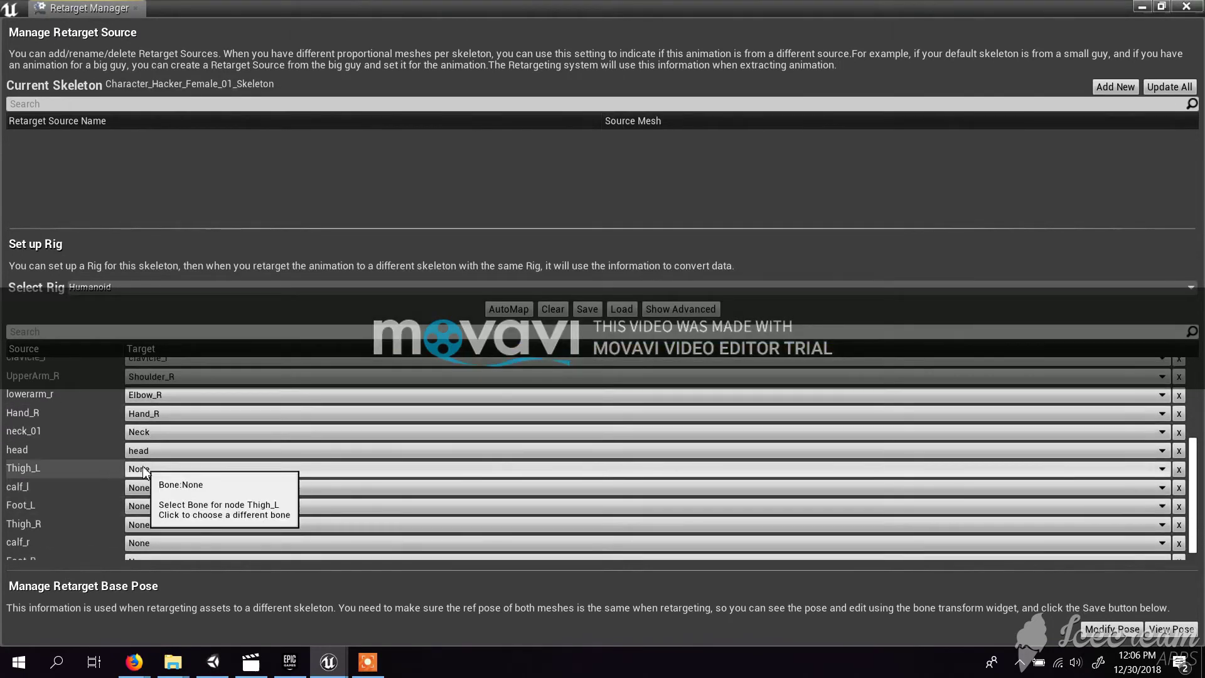
# Map Thigh_L to UpperLeg_L, calf_l to LowerLeg_L, and Foot_L to Ankle_L
pyautogui.click(135, 469)
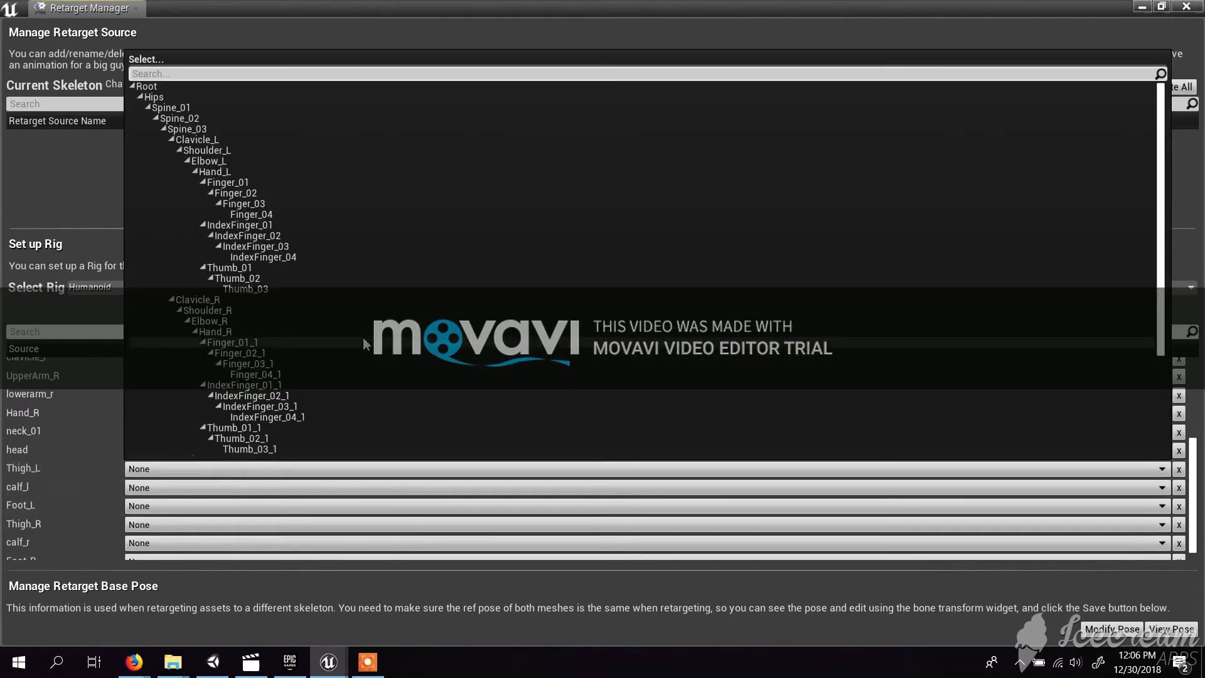
pyautogui.scroll(-5, 319, 411)
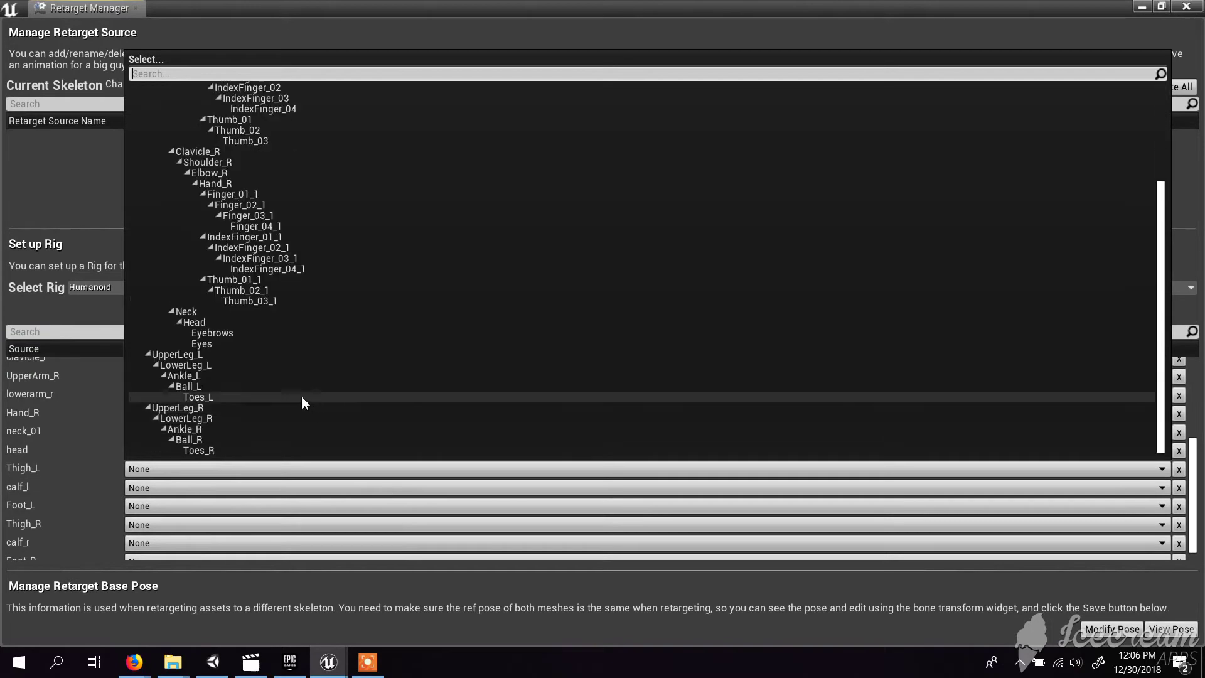
pyautogui.click(240, 353)
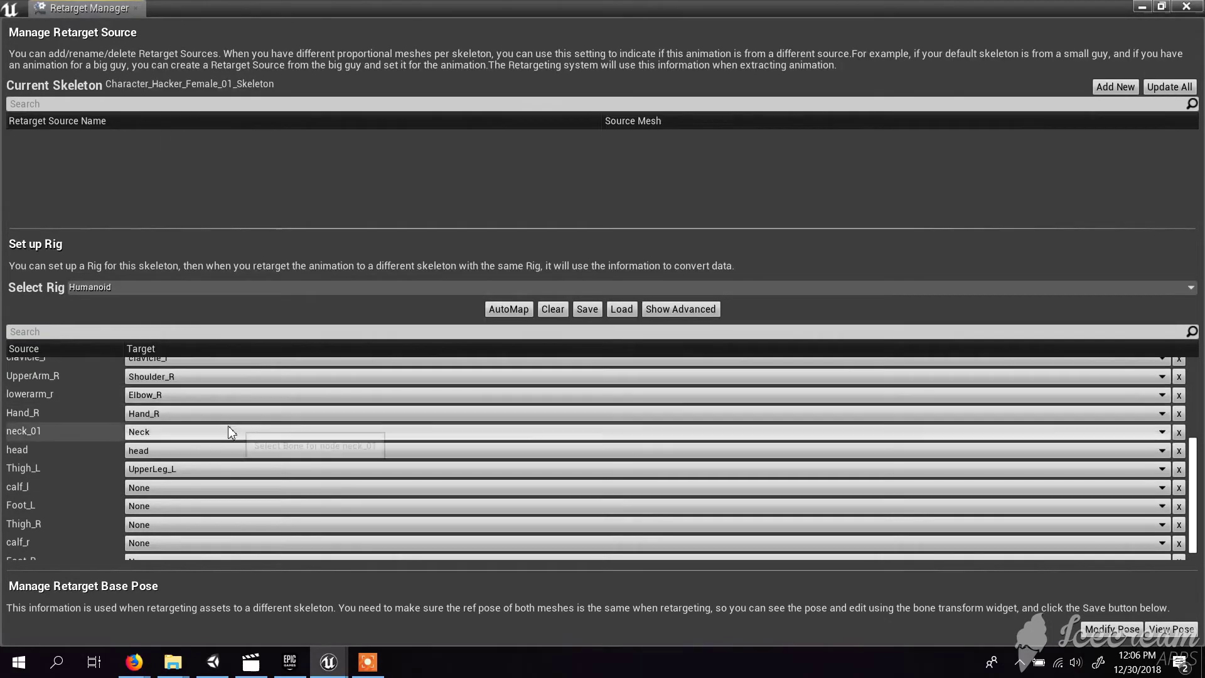
pyautogui.click(146, 481)
pyautogui.scroll(-6, 288, 375)
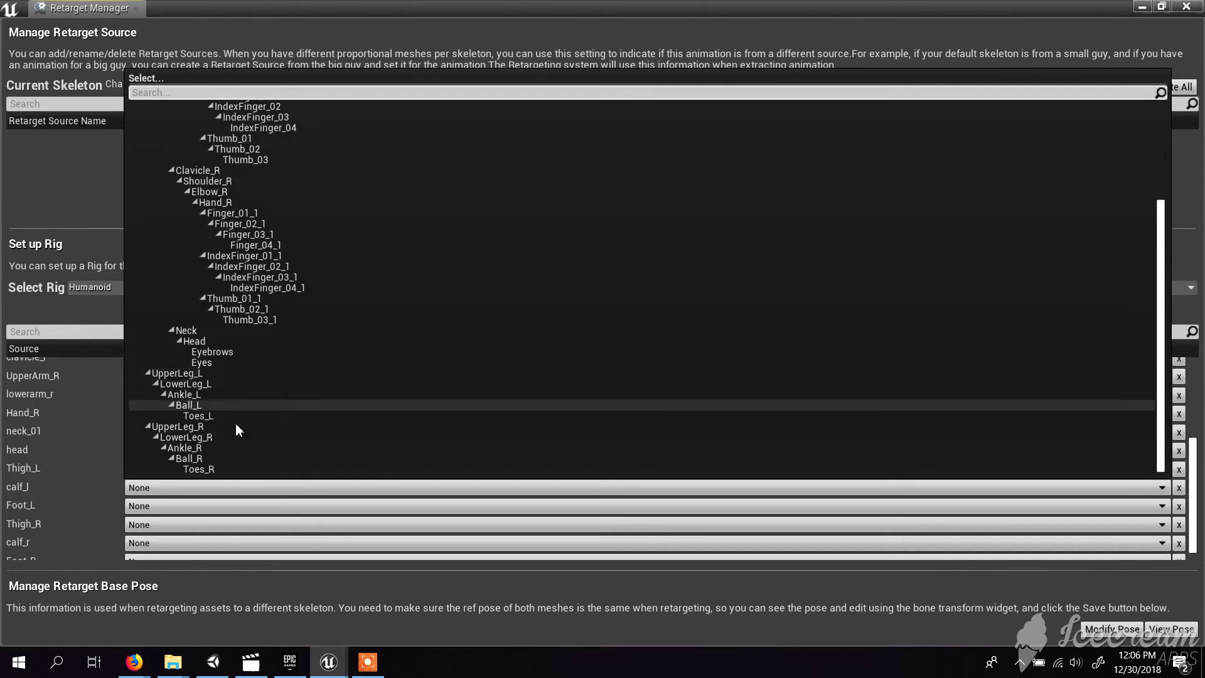
pyautogui.click(231, 384)
pyautogui.click(143, 495)
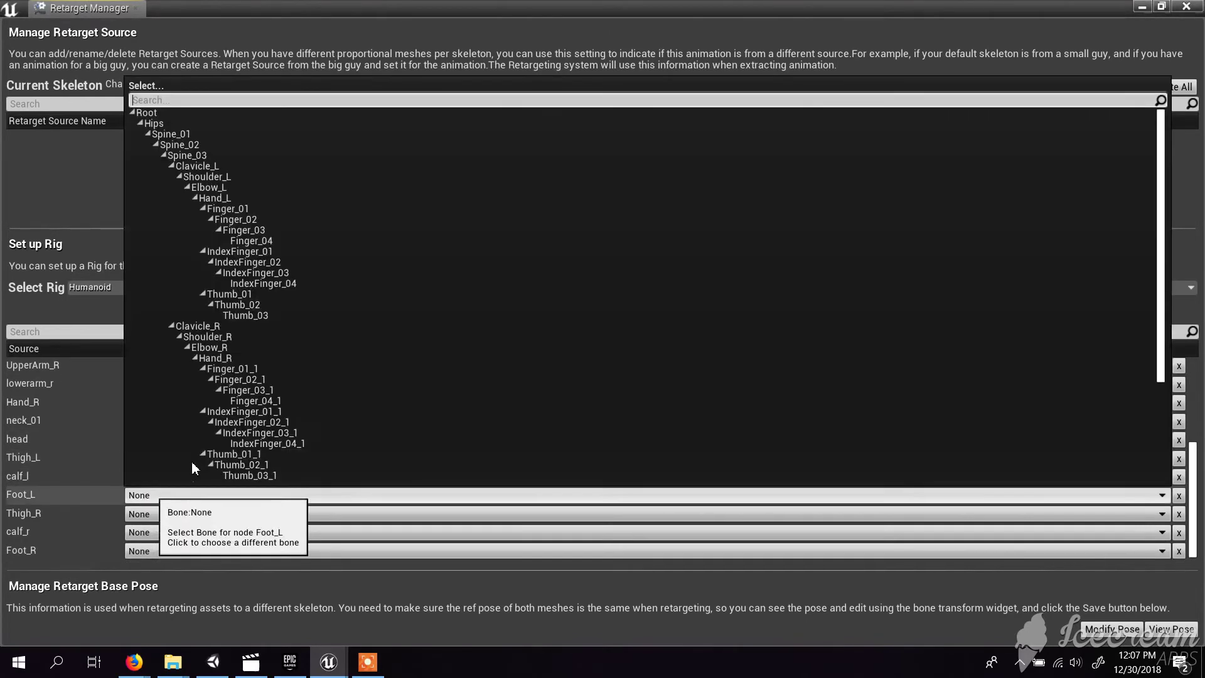
pyautogui.scroll(-8, 243, 411)
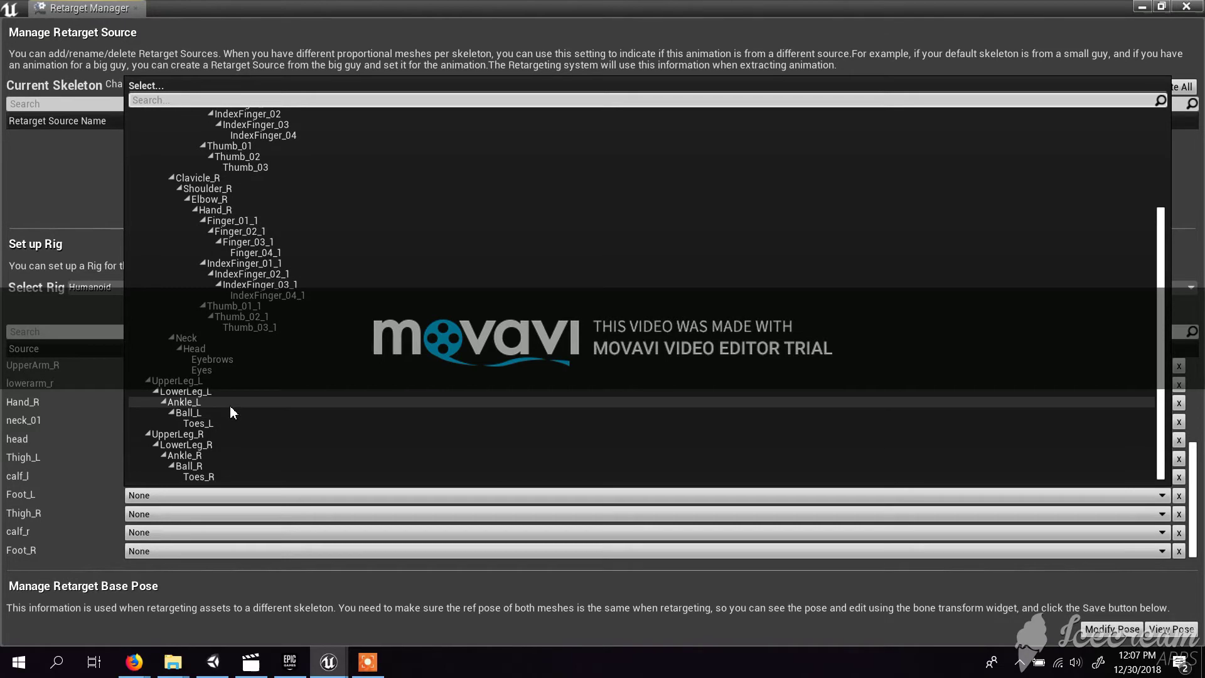
pyautogui.click(237, 402)
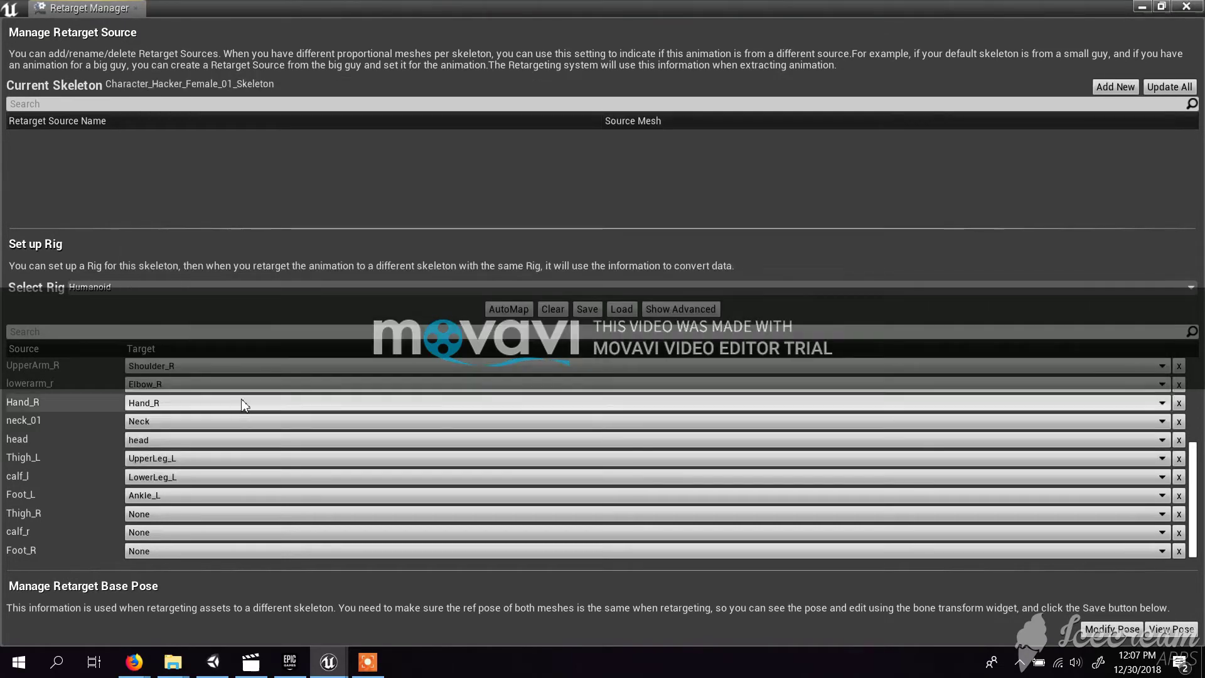
# Map Thigh_R to UpperLeg_R, calf_r to LowerLeg_R, and Foot_R to Ankle_R
pyautogui.click(148, 513)
pyautogui.scroll(-10, 217, 398)
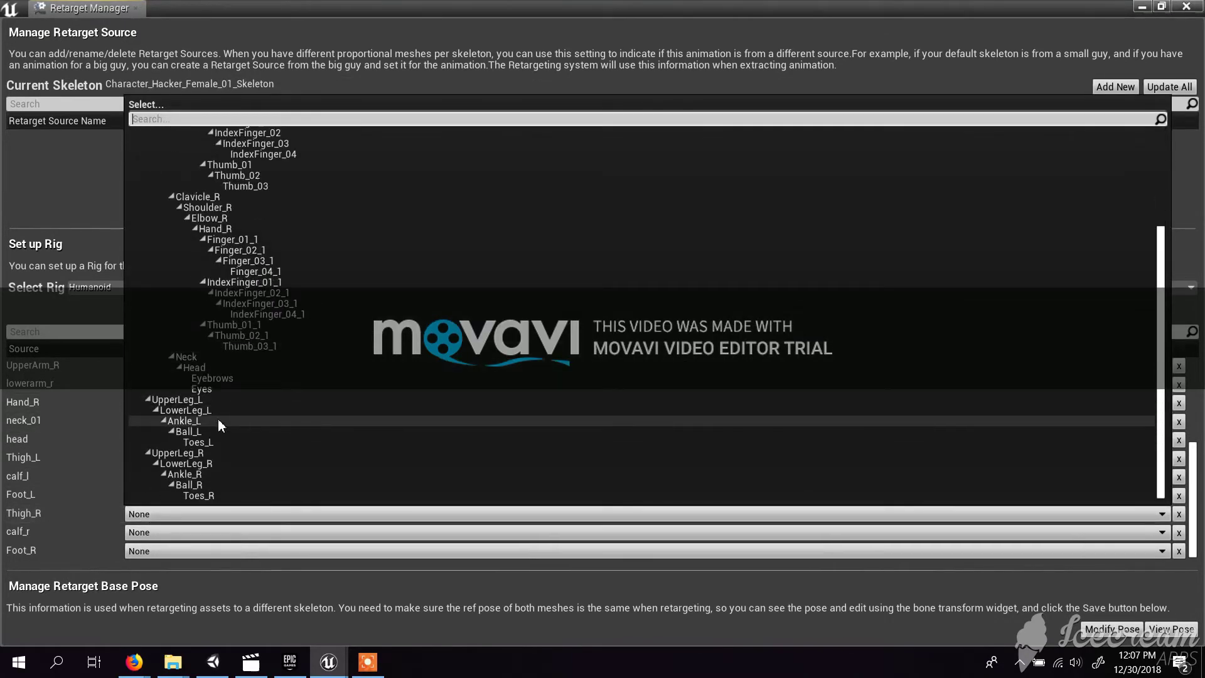
pyautogui.click(208, 453)
pyautogui.click(182, 532)
pyautogui.scroll(-10, 219, 447)
pyautogui.click(213, 482)
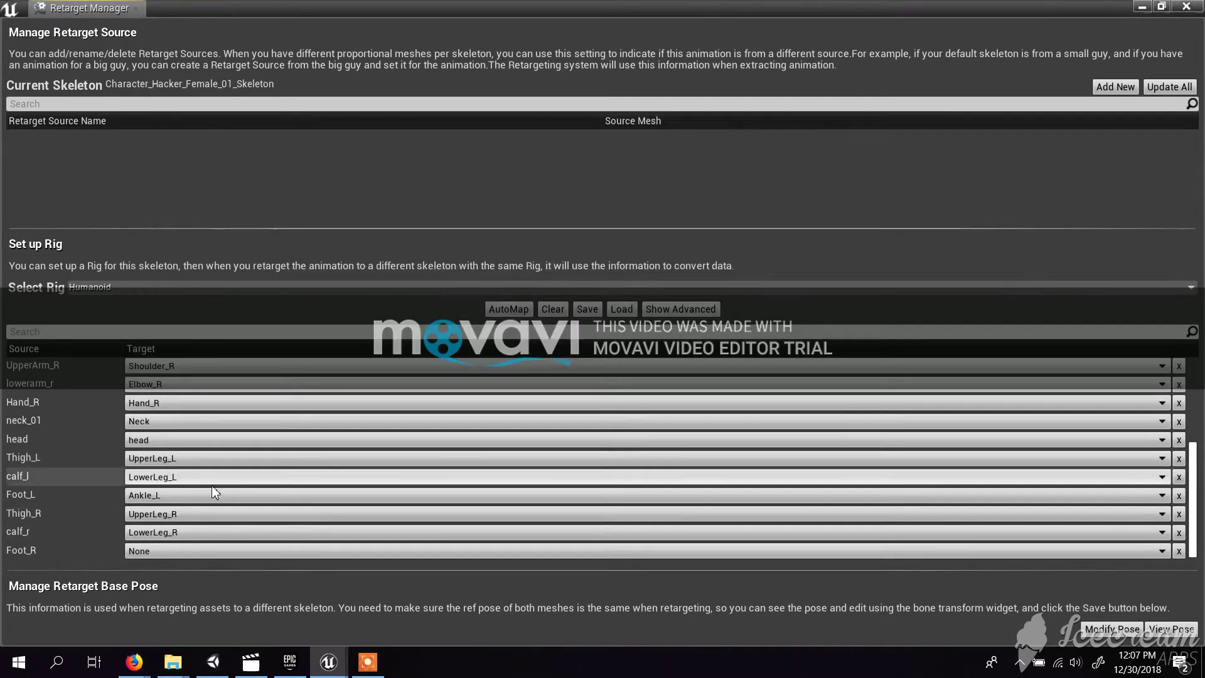
pyautogui.click(183, 548)
pyautogui.scroll(-10, 259, 510)
pyautogui.scroll(-2, 259, 516)
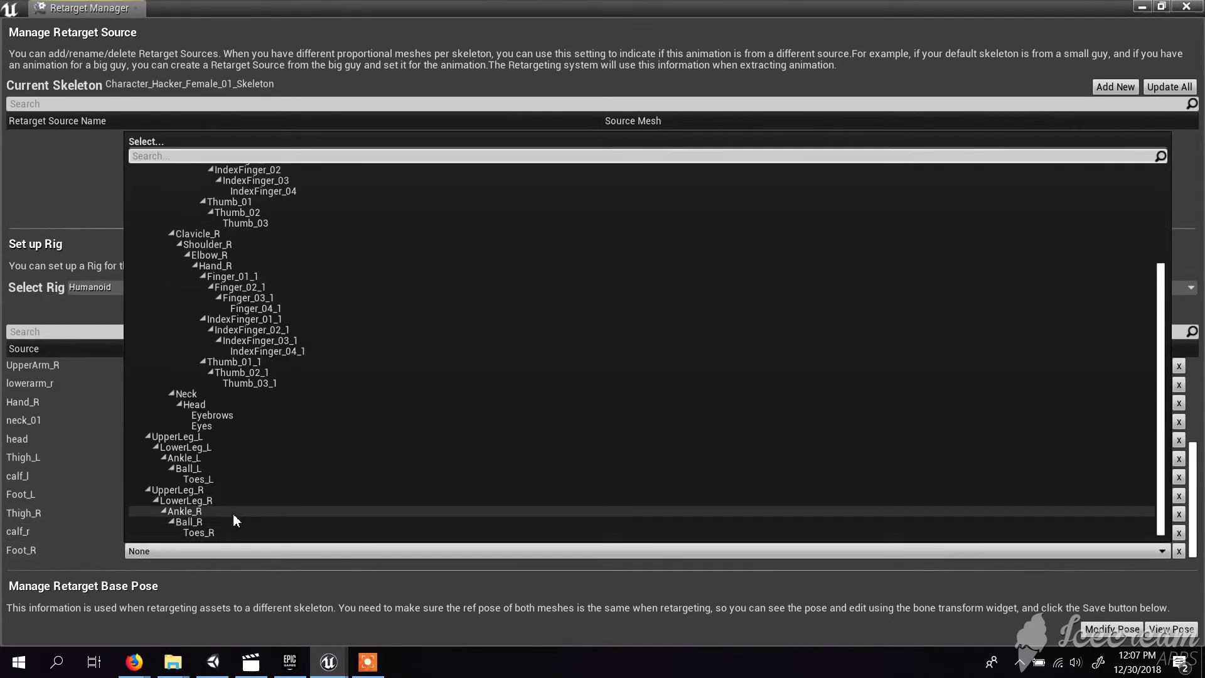
pyautogui.click(229, 511)
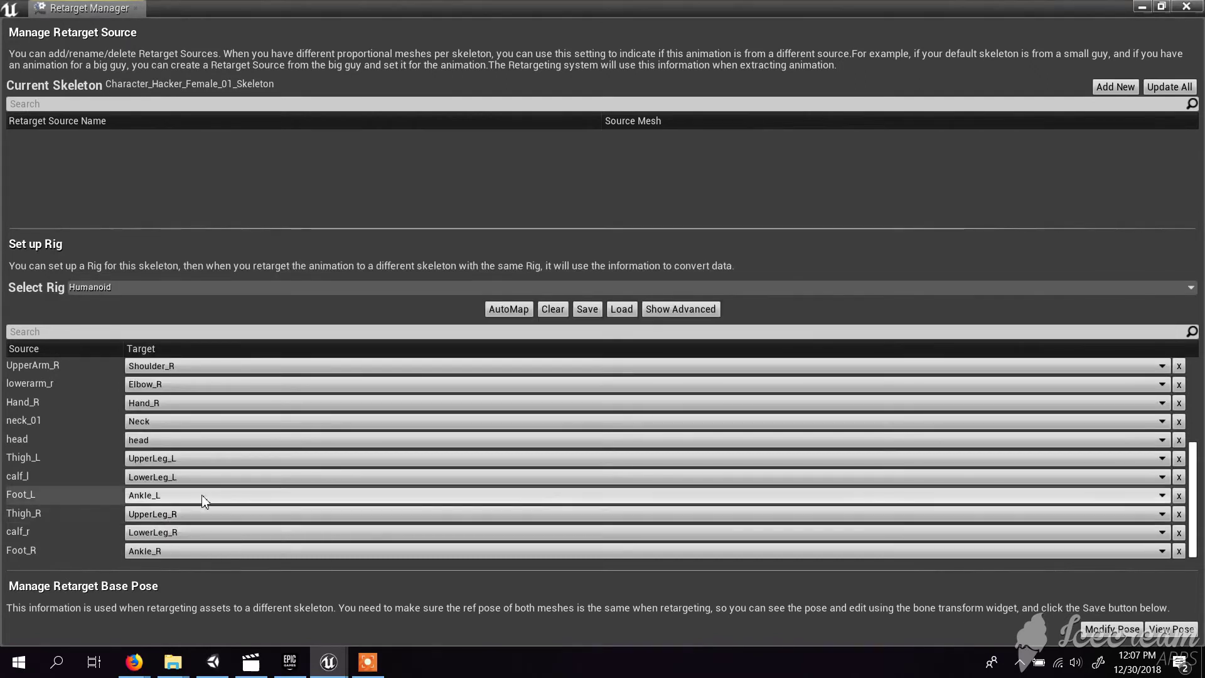
# Review the full bone mapping, close the Retarget Manager, and save the hacker skeleton
pyautogui.scroll(2, 183, 452)
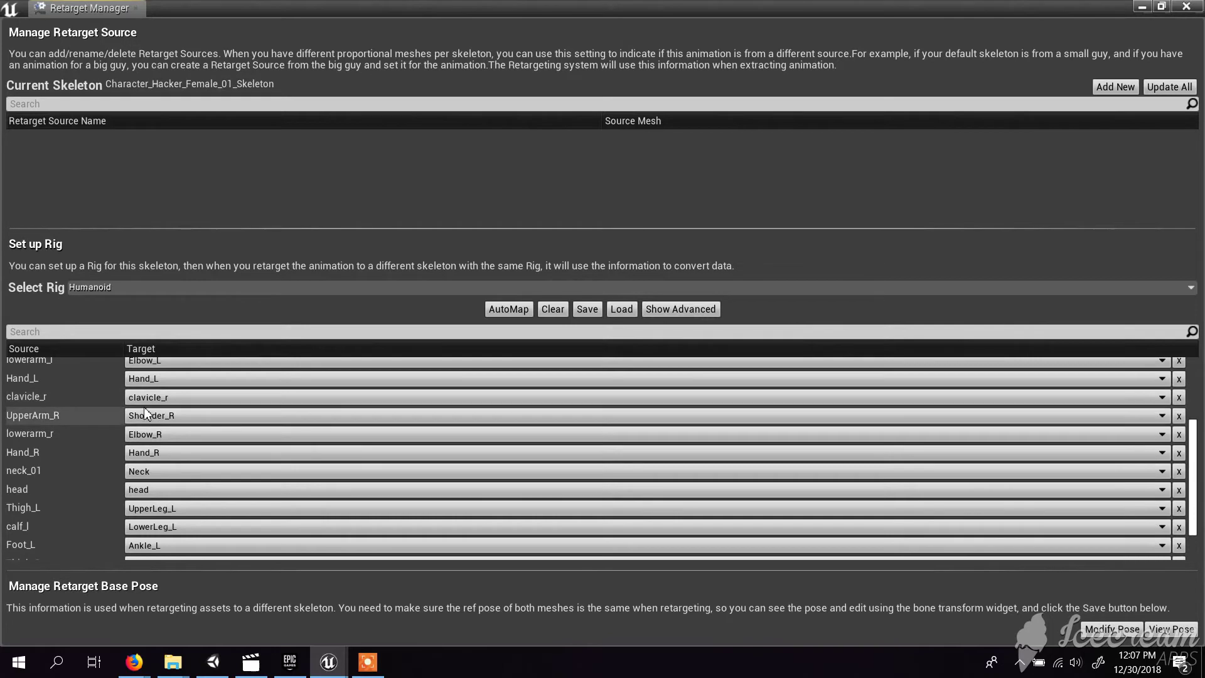
pyautogui.scroll(2, 128, 405)
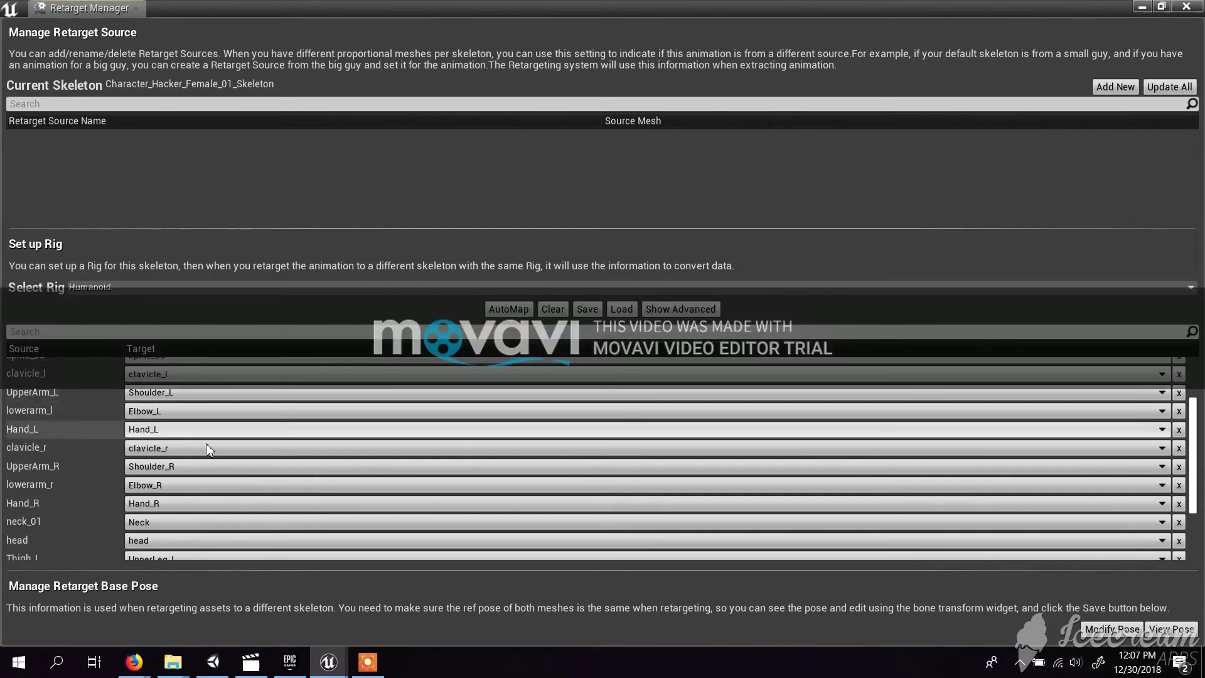
pyautogui.scroll(2, 111, 412)
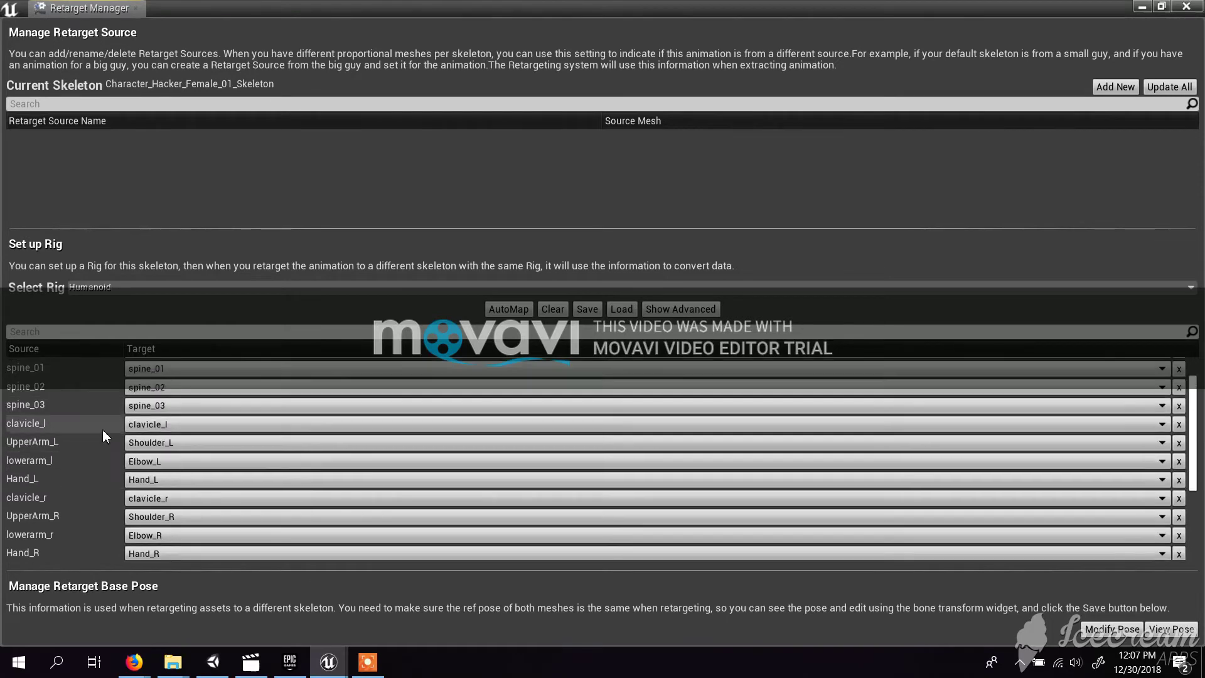
pyautogui.scroll(1, 20, 424)
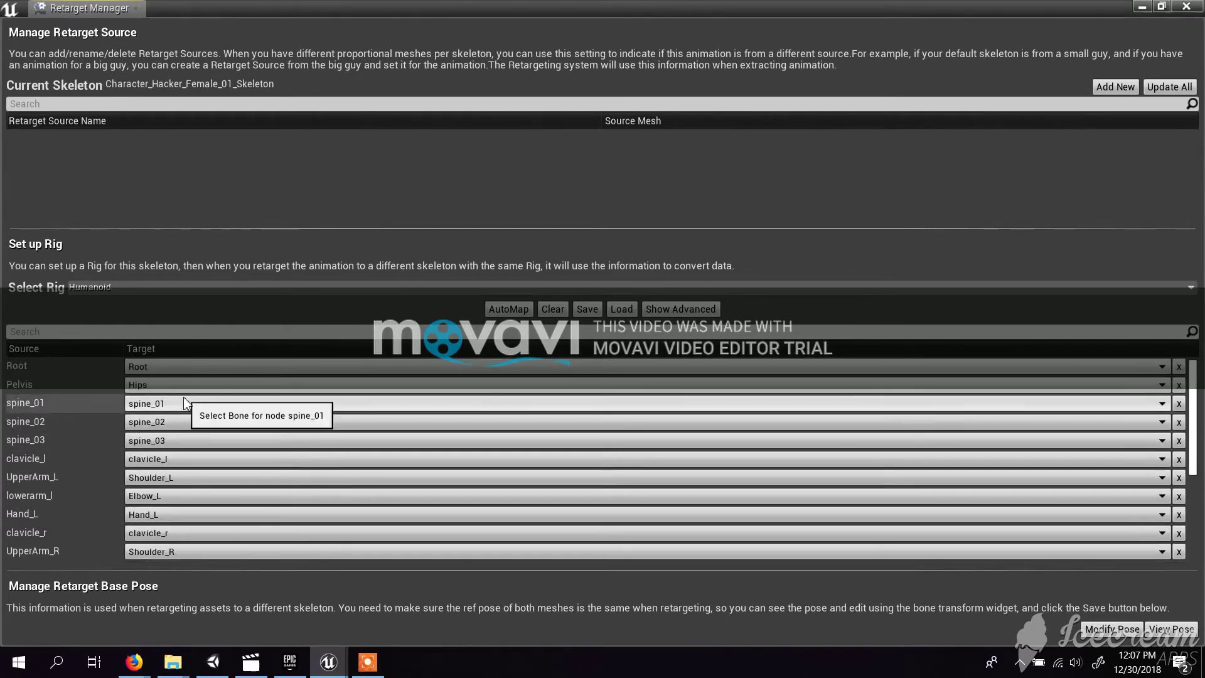
pyautogui.scroll(-5, 183, 397)
pyautogui.scroll(-1, 183, 398)
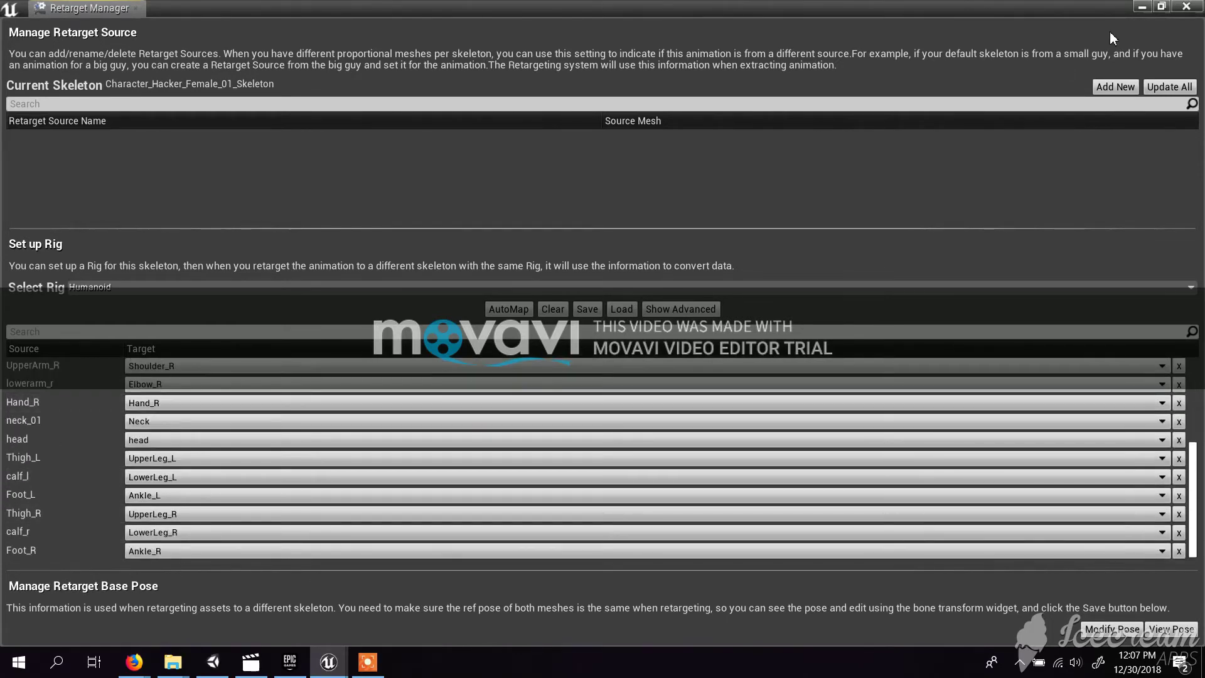
pyautogui.click(1186, 8)
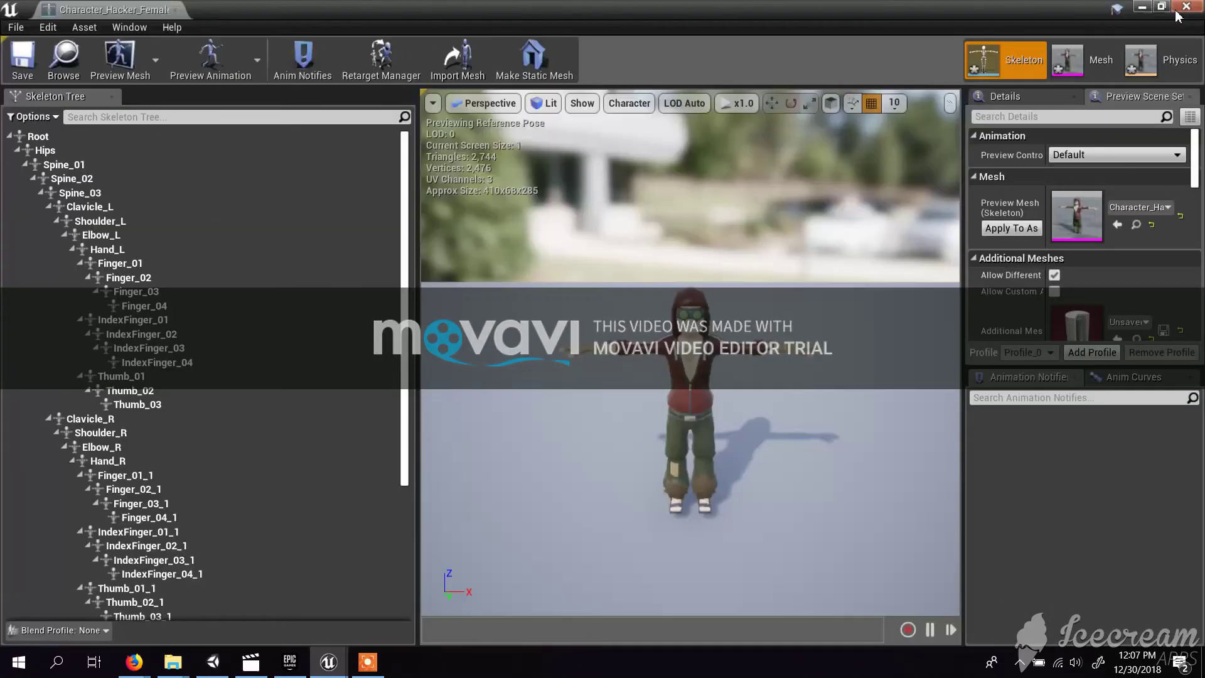
pyautogui.click(31, 67)
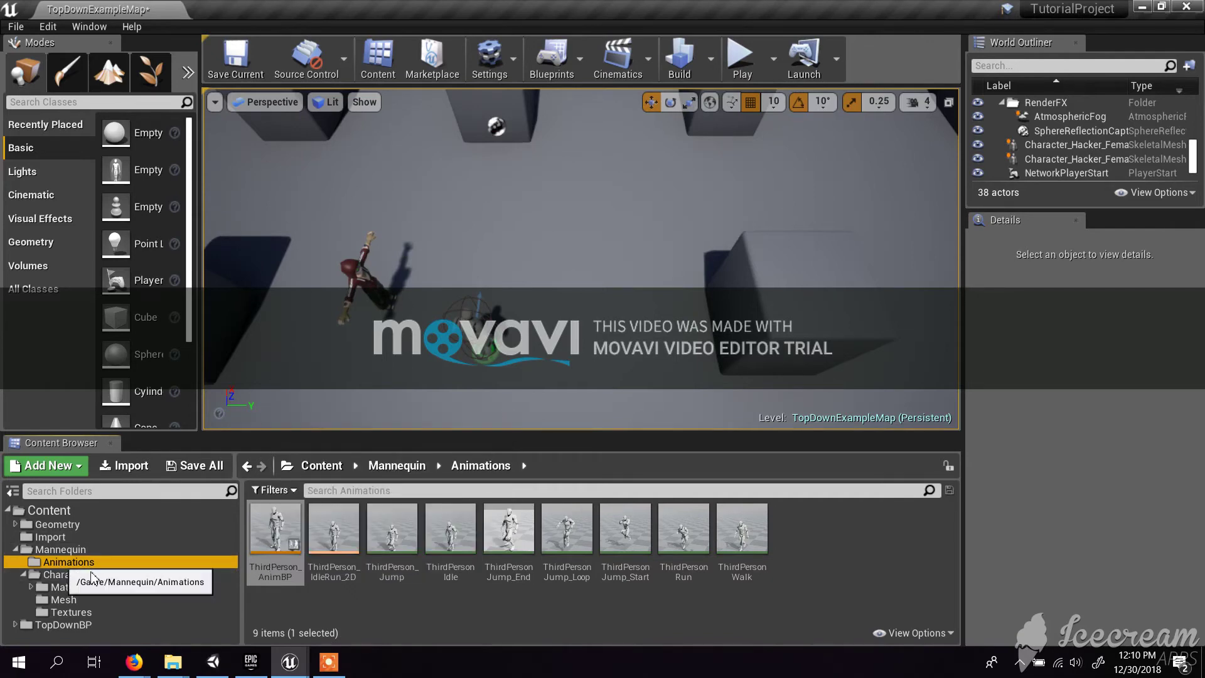
# Duplicate ThirdPerson_AnimBP and retarget it onto Character_Hacker_Female_01_Skeleton
pyautogui.rightClick(276, 555)
pyautogui.moveTo(349, 223)
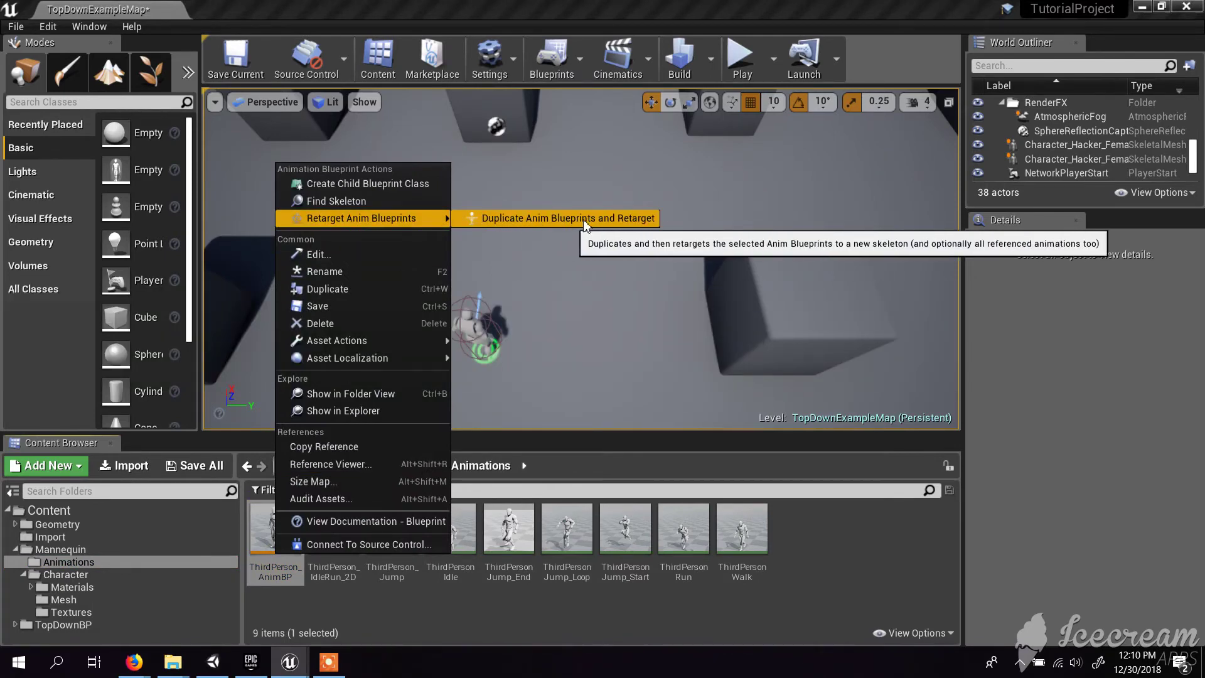
pyautogui.click(624, 217)
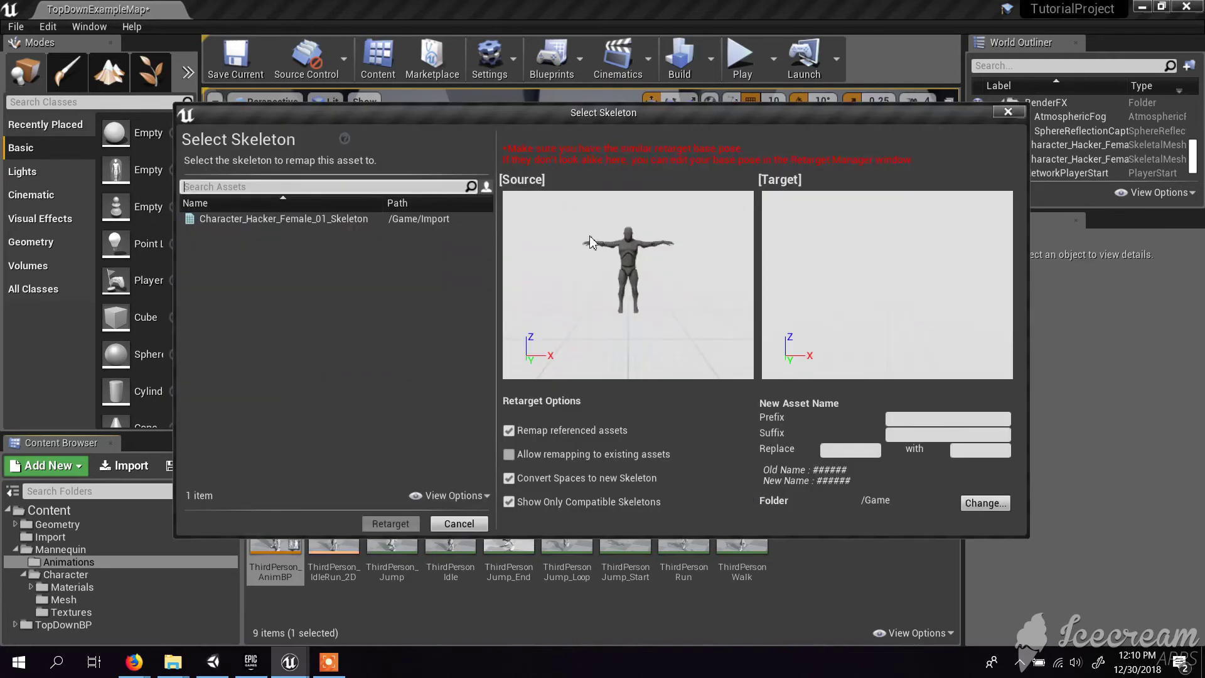
pyautogui.click(280, 219)
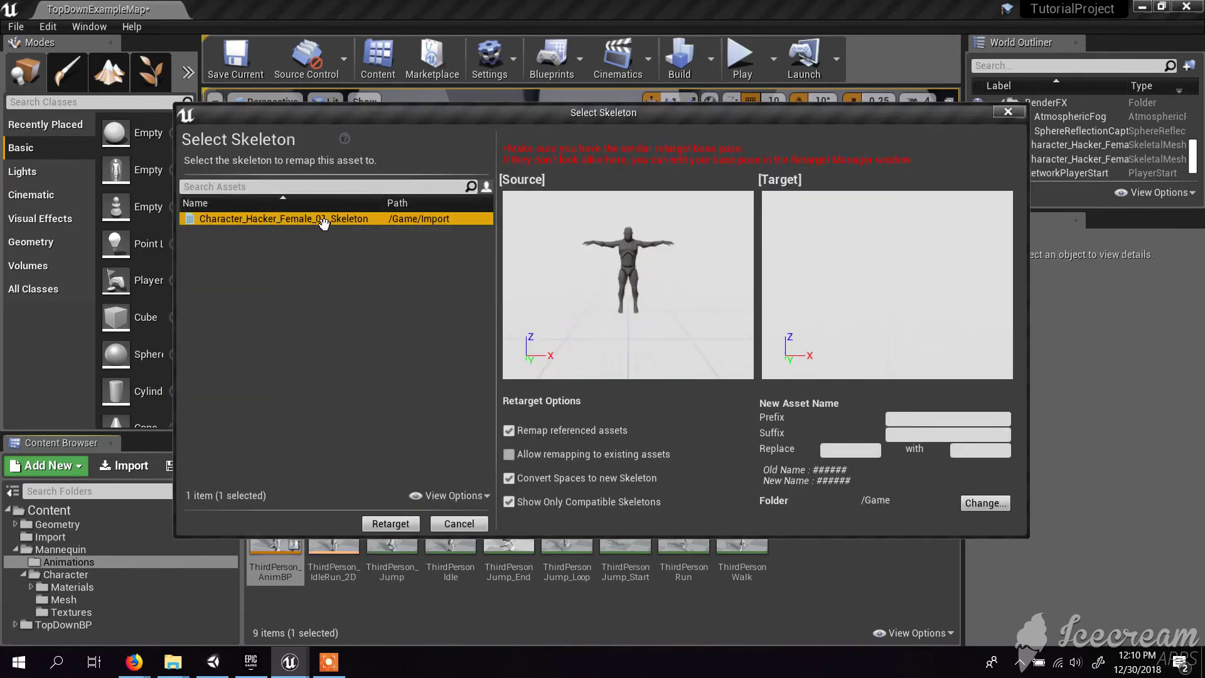
pyautogui.click(386, 526)
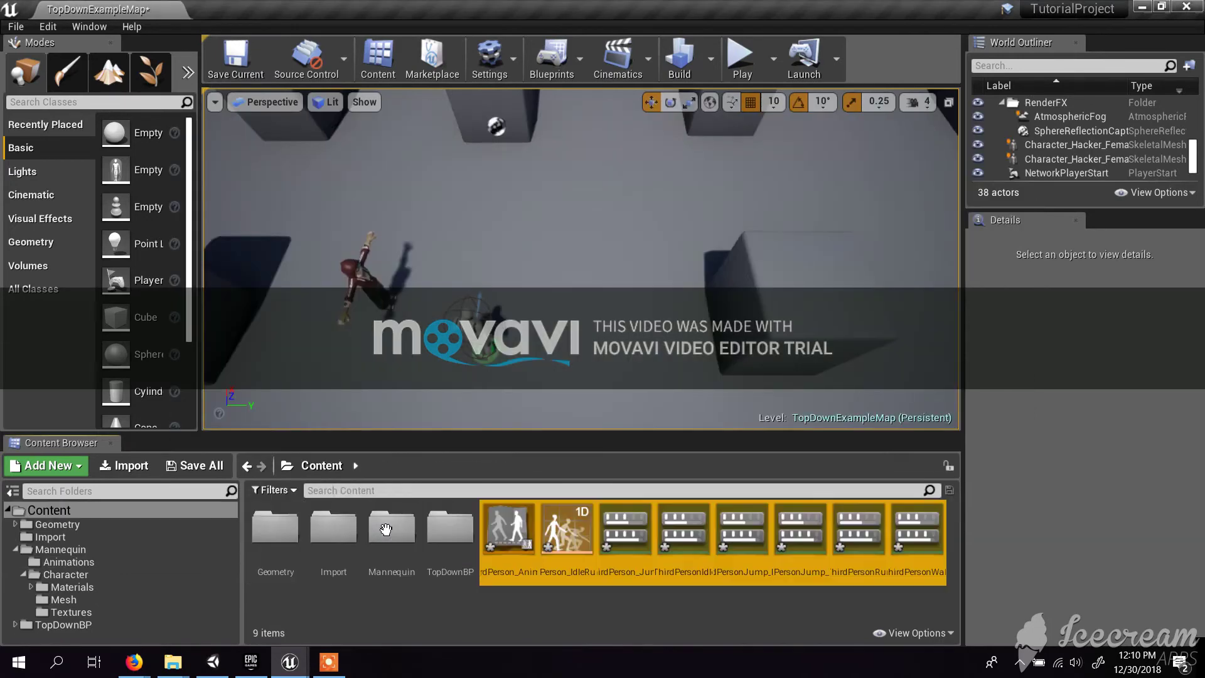
# Inspect the retargeted AnimBP and animation copies, then open the ThirdPerson_IdleRun_2D blend space
pyautogui.click(496, 521)
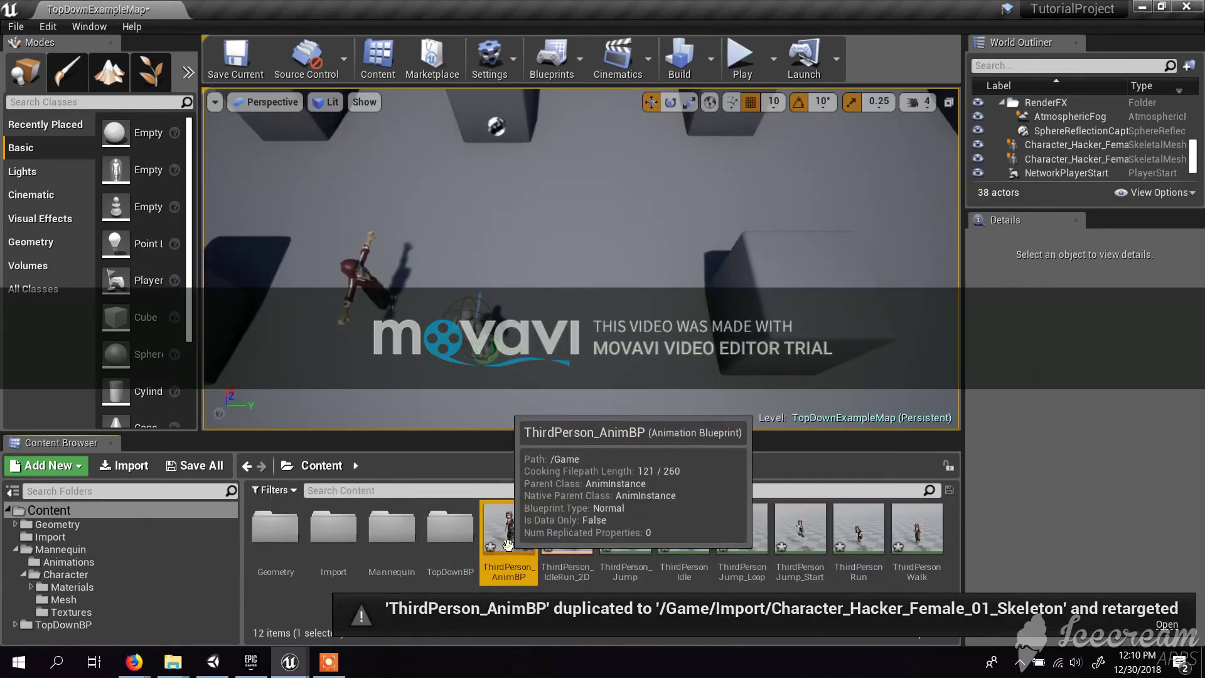
pyautogui.click(567, 534)
pyautogui.click(625, 534)
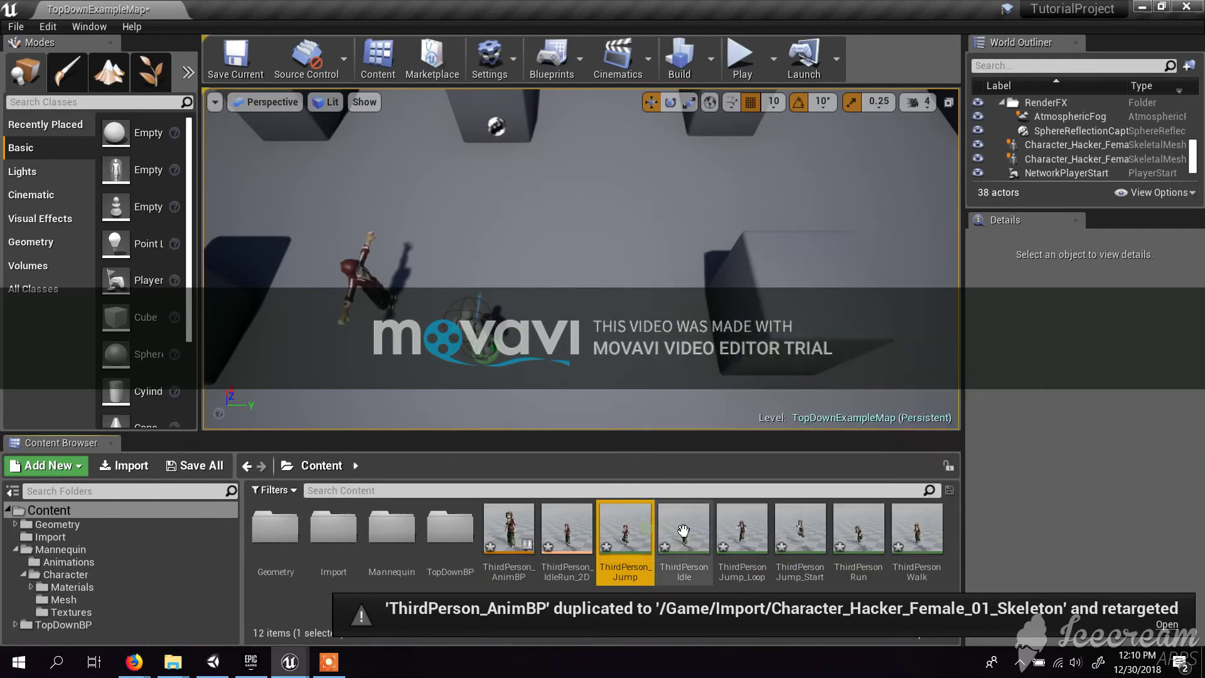
pyautogui.click(685, 533)
pyautogui.click(810, 540)
pyautogui.click(859, 531)
pyautogui.click(916, 530)
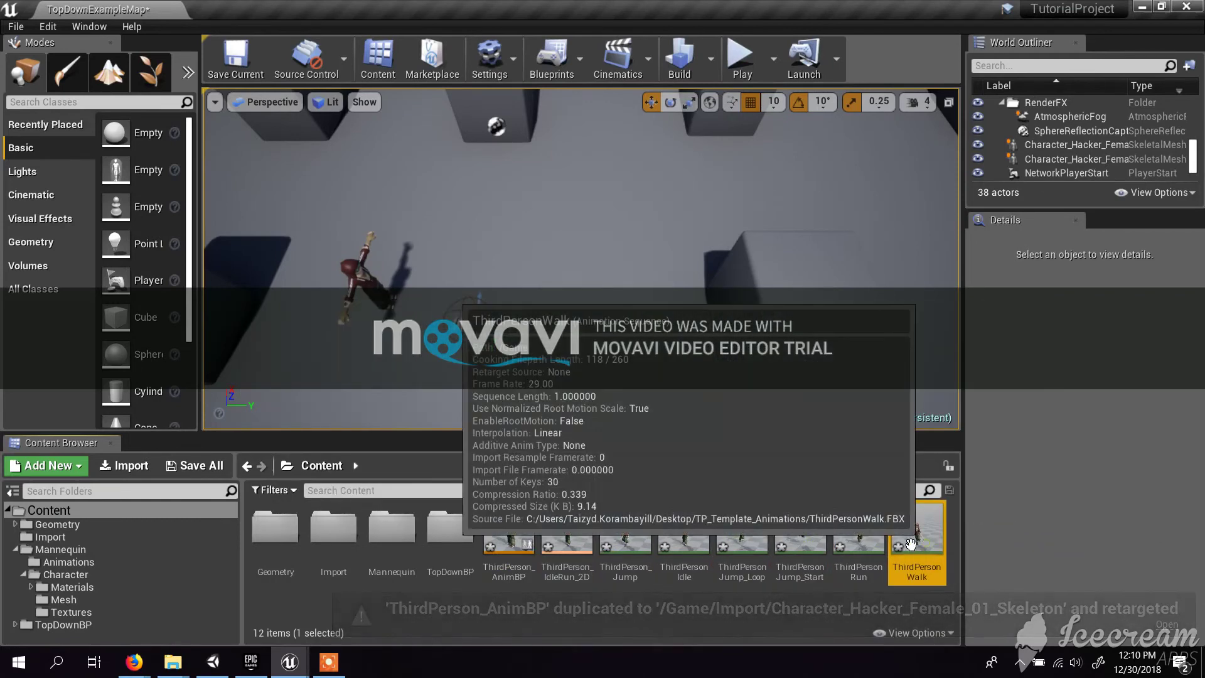
pyautogui.click(506, 532)
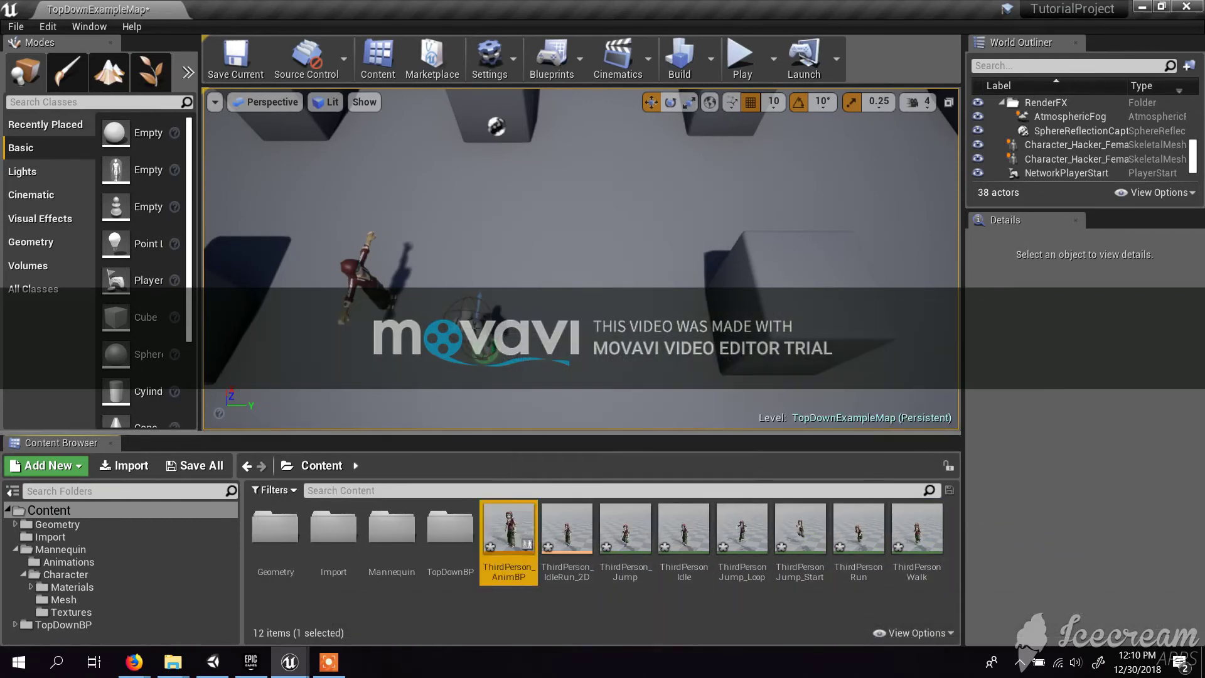
pyautogui.click(684, 533)
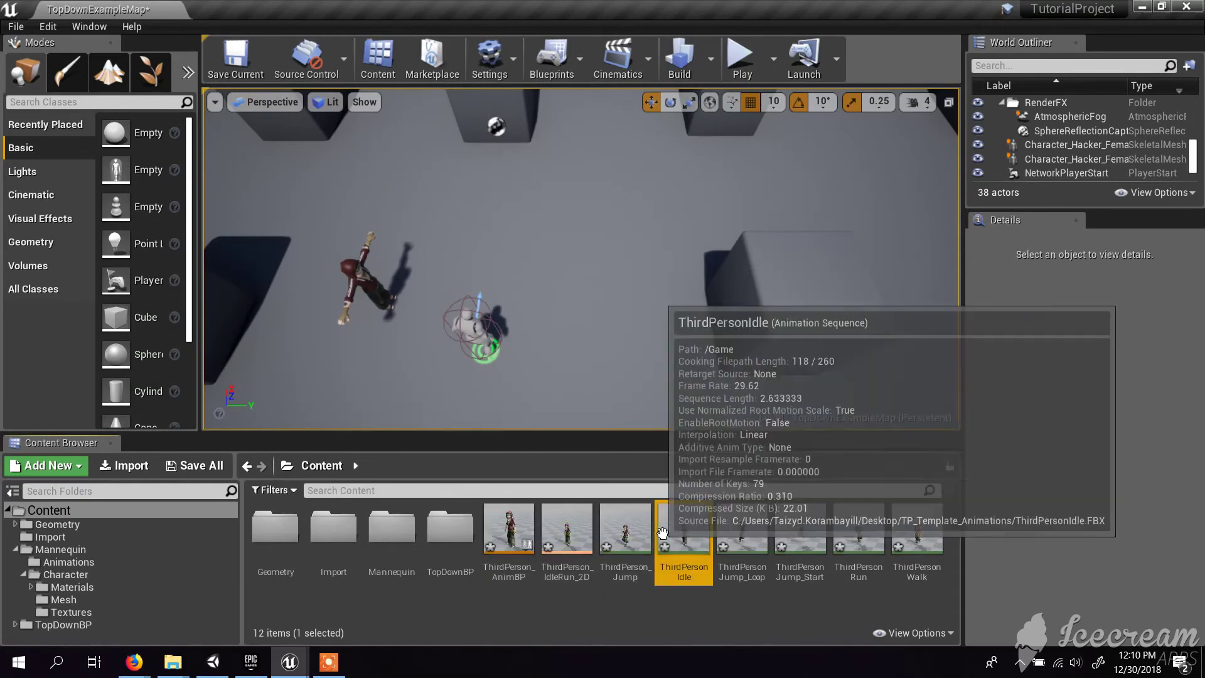
pyautogui.doubleClick(566, 530)
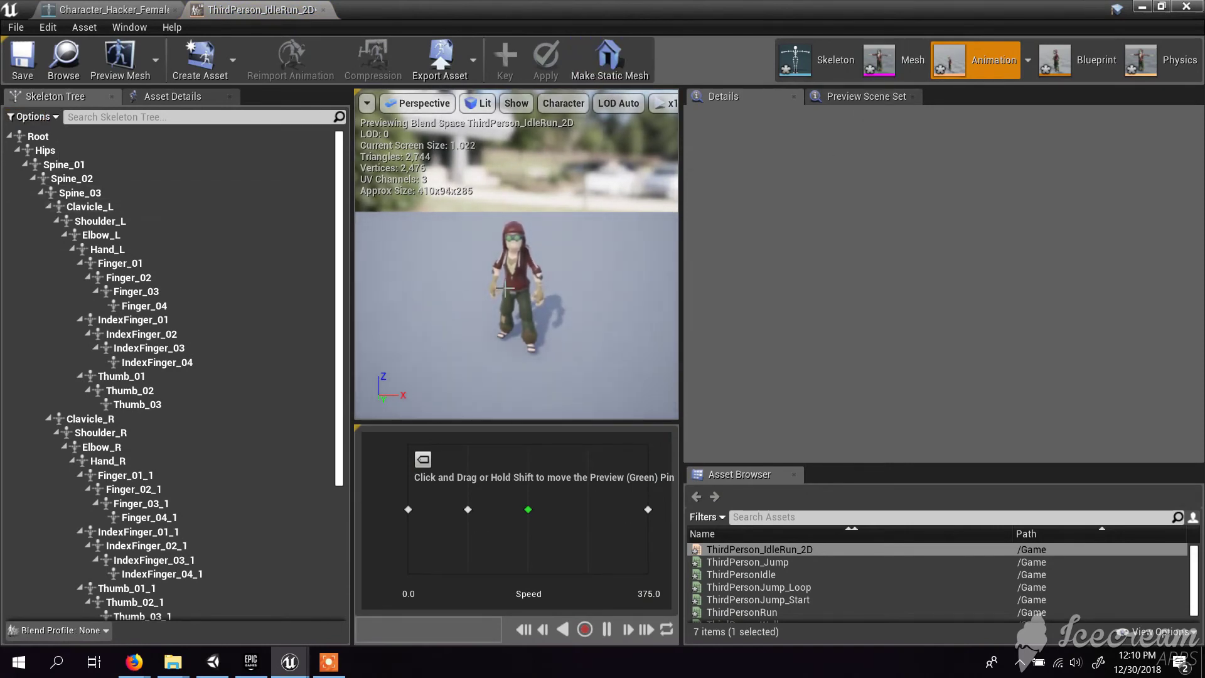
# Show the translation retargeting settings for each bone in the Skeleton Tree
pyautogui.scroll(4, 505, 288)
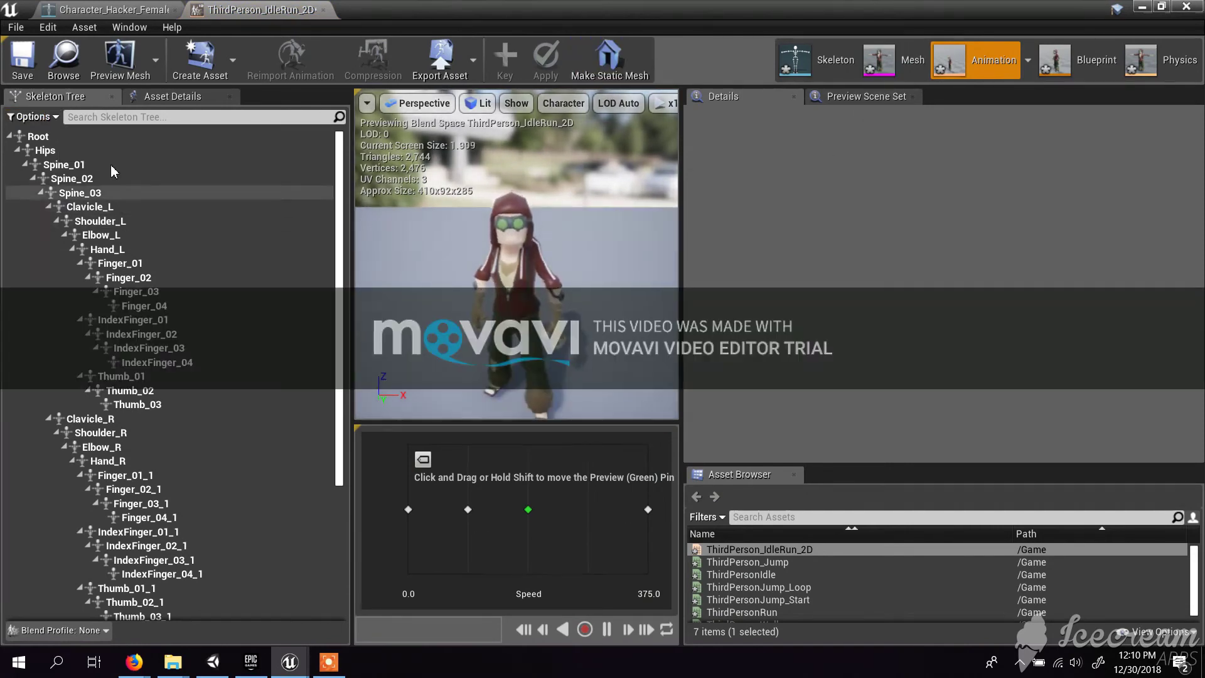
pyautogui.click(31, 117)
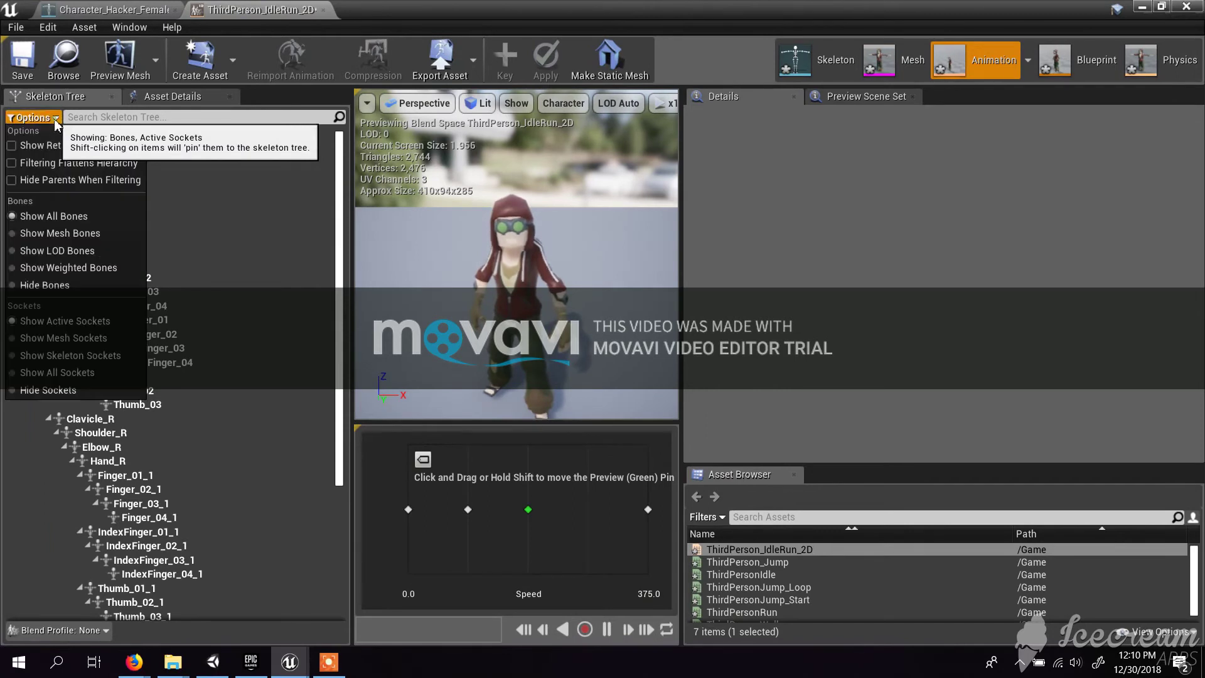
pyautogui.click(12, 145)
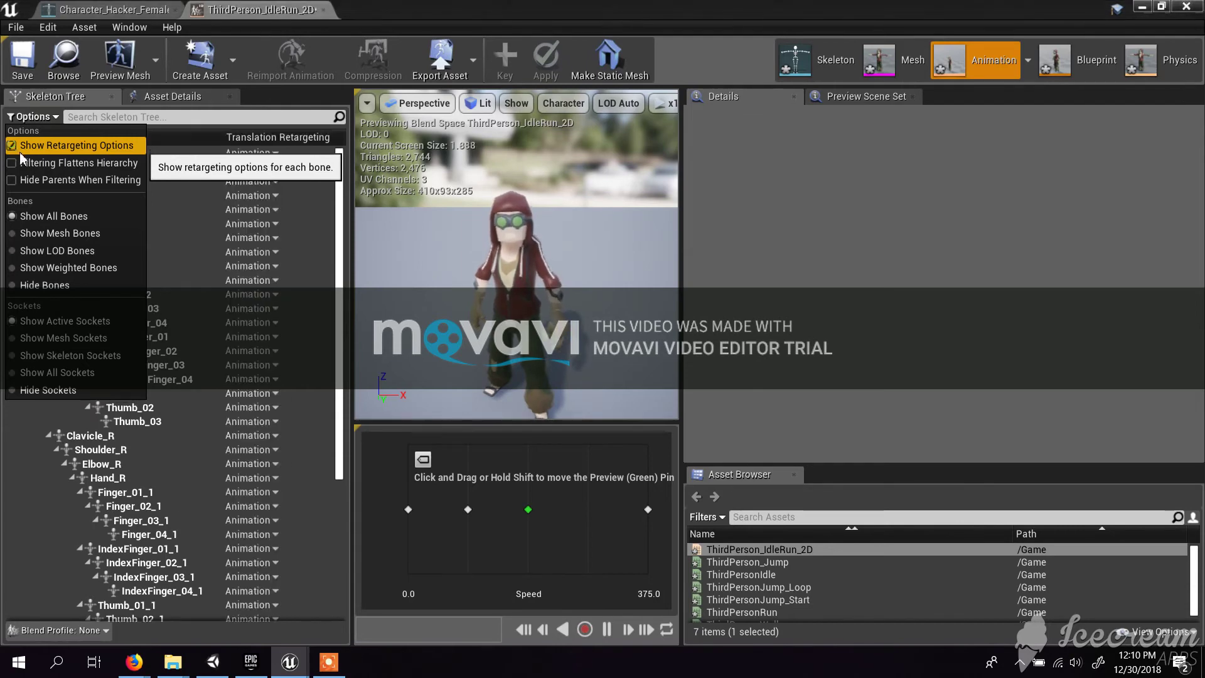
pyautogui.click(295, 137)
# Recursively set translation retargeting to Skeleton from the Root bone, then save
pyautogui.click(59, 153)
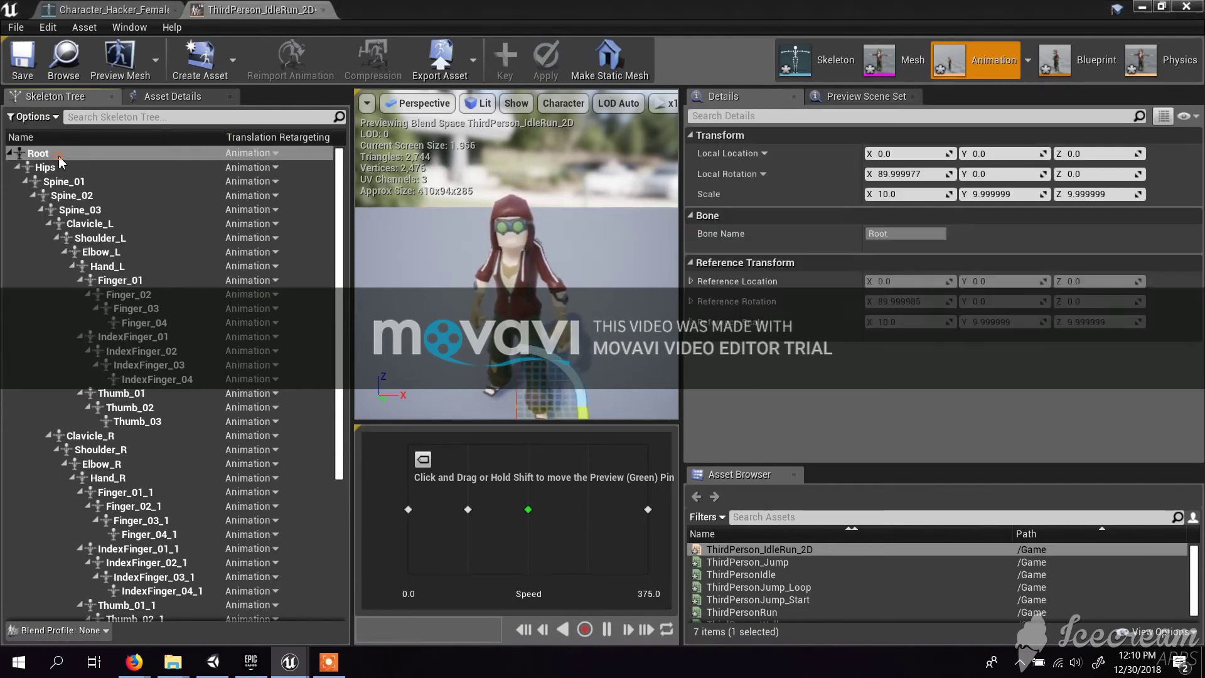
pyautogui.rightClick(59, 153)
pyautogui.click(183, 300)
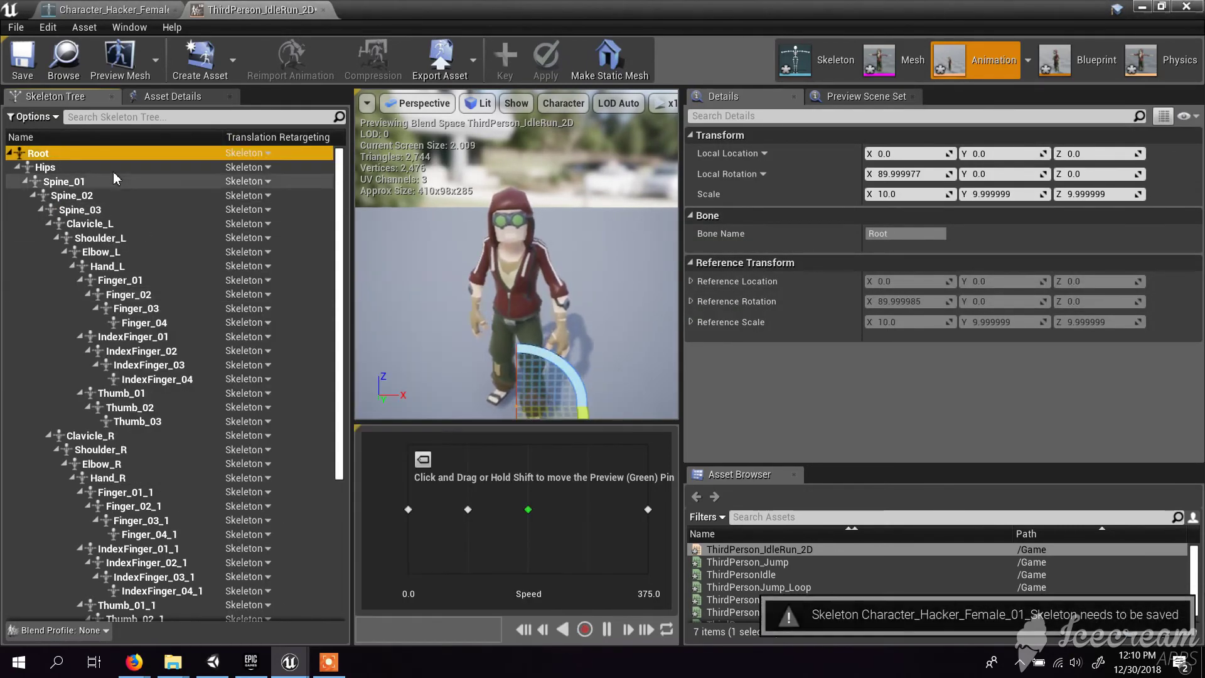
pyautogui.rightClick(96, 150)
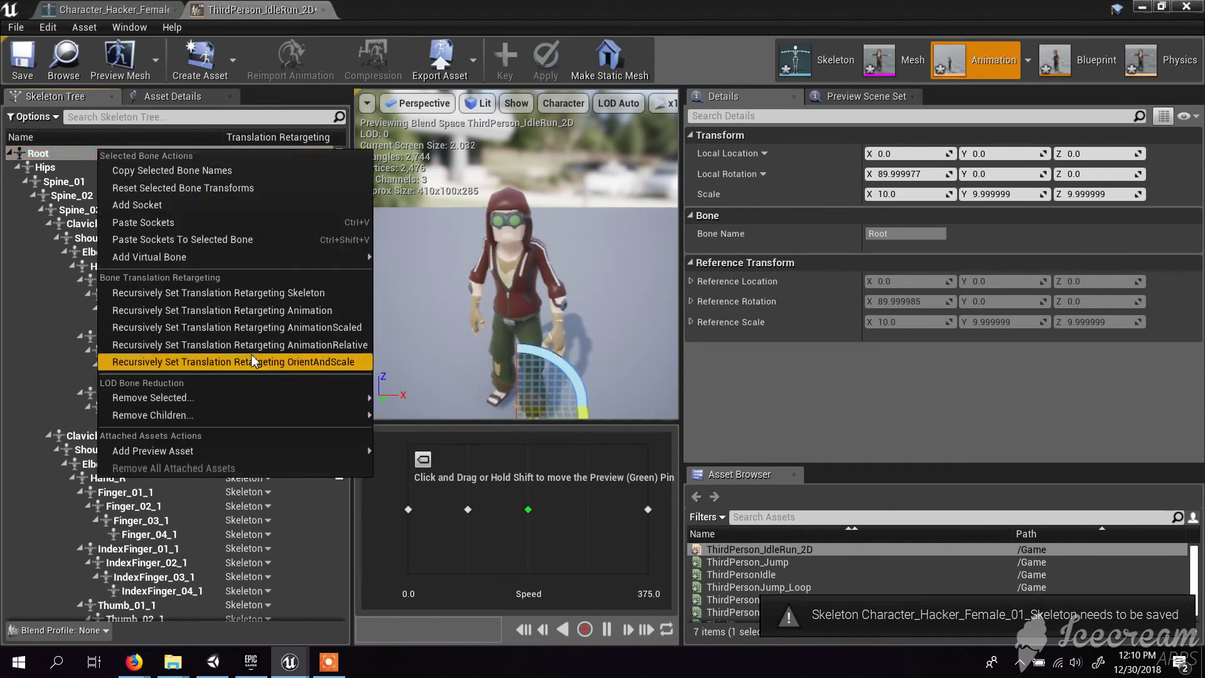
pyautogui.click(195, 311)
pyautogui.rightClick(162, 153)
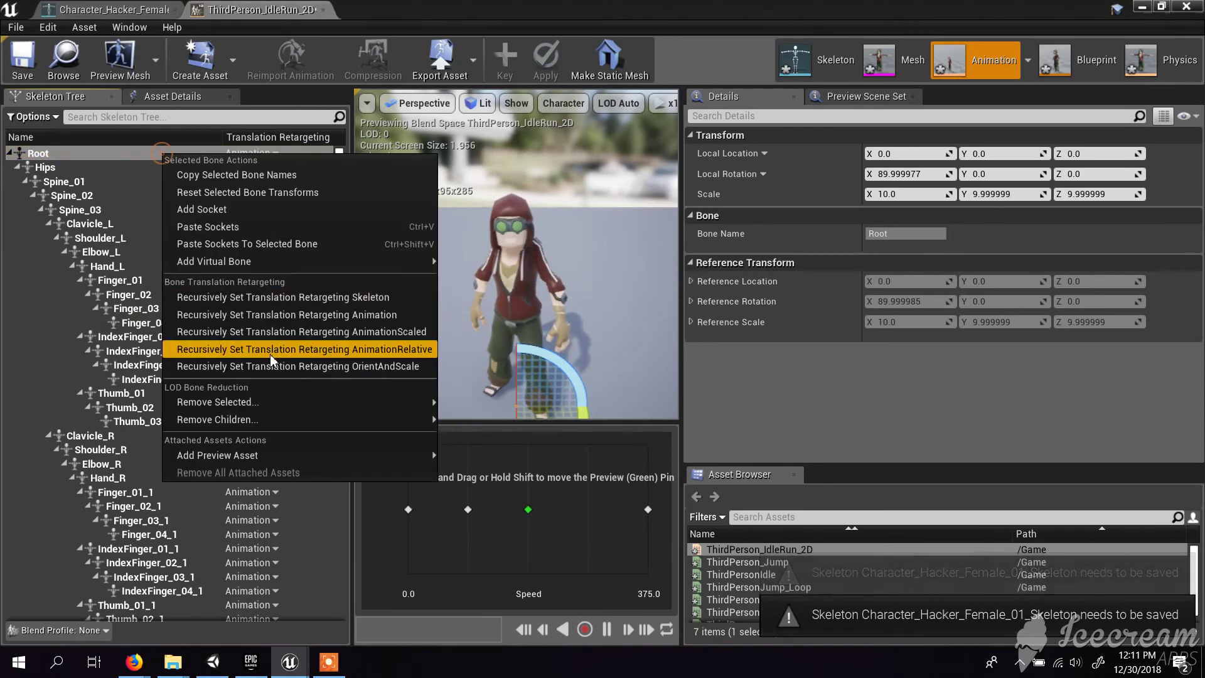
pyautogui.click(280, 298)
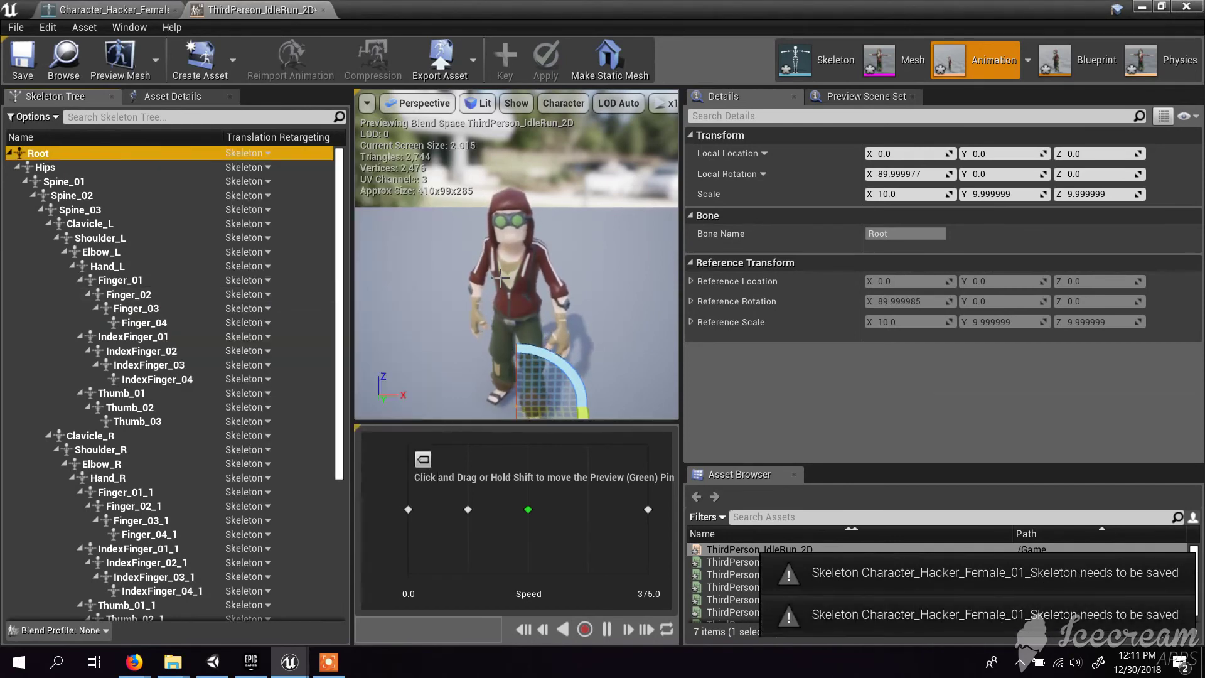
pyautogui.click(23, 71)
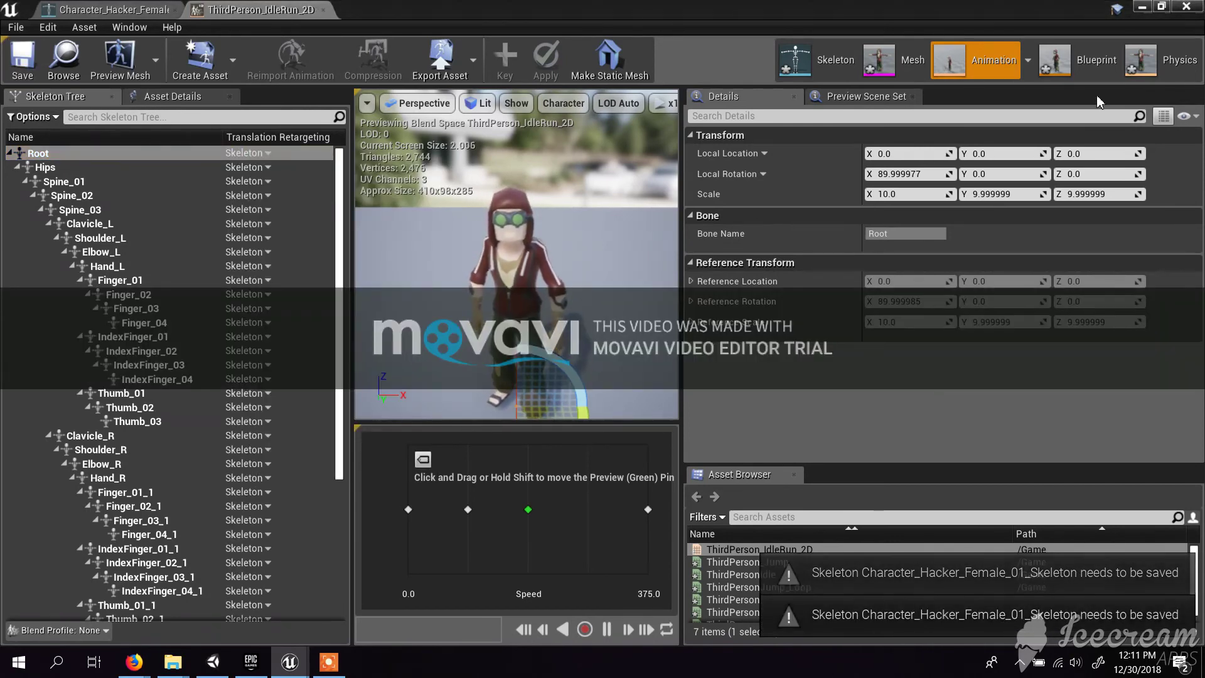
# Look over the retargeted jump animations, then open the ThirdPersonRun animation
pyautogui.click(1186, 6)
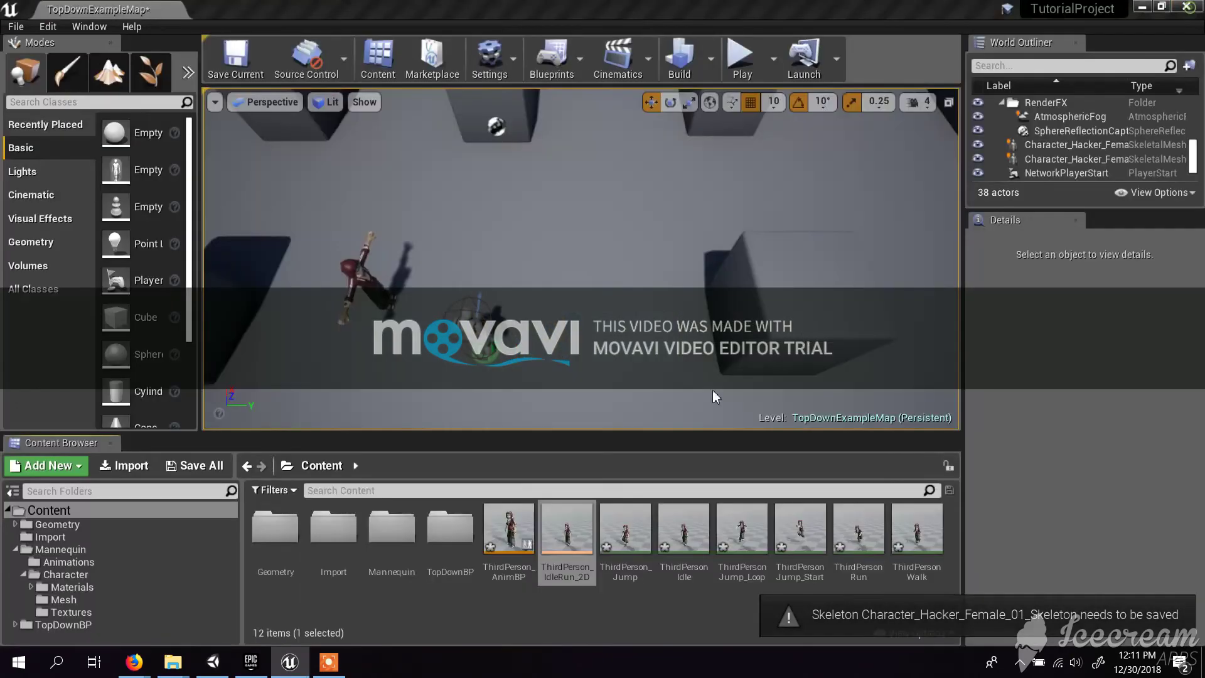
pyautogui.doubleClick(625, 531)
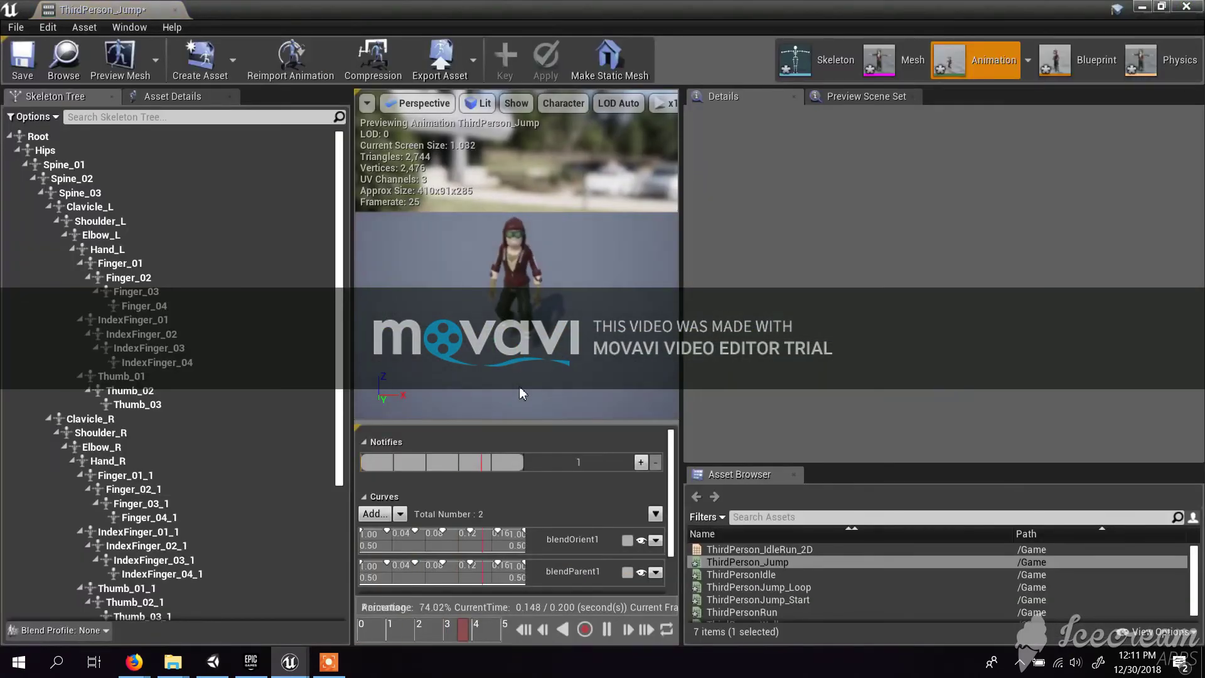
pyautogui.click(1197, 11)
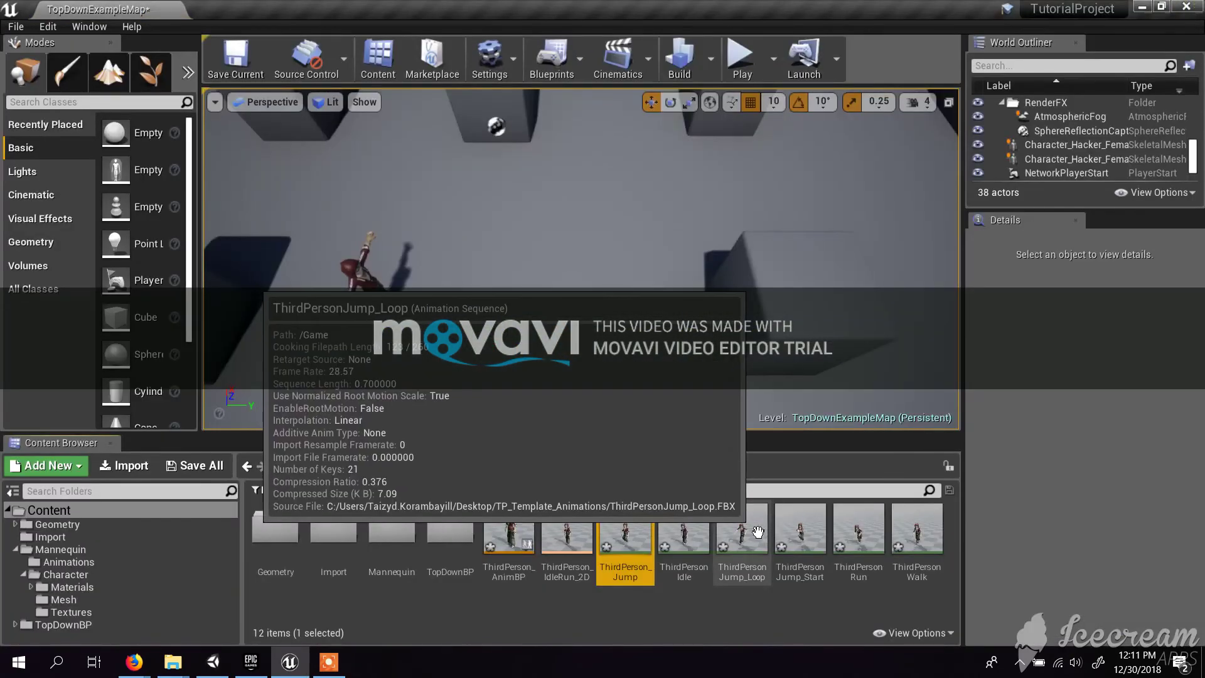
pyautogui.click(742, 531)
pyautogui.doubleClick(859, 531)
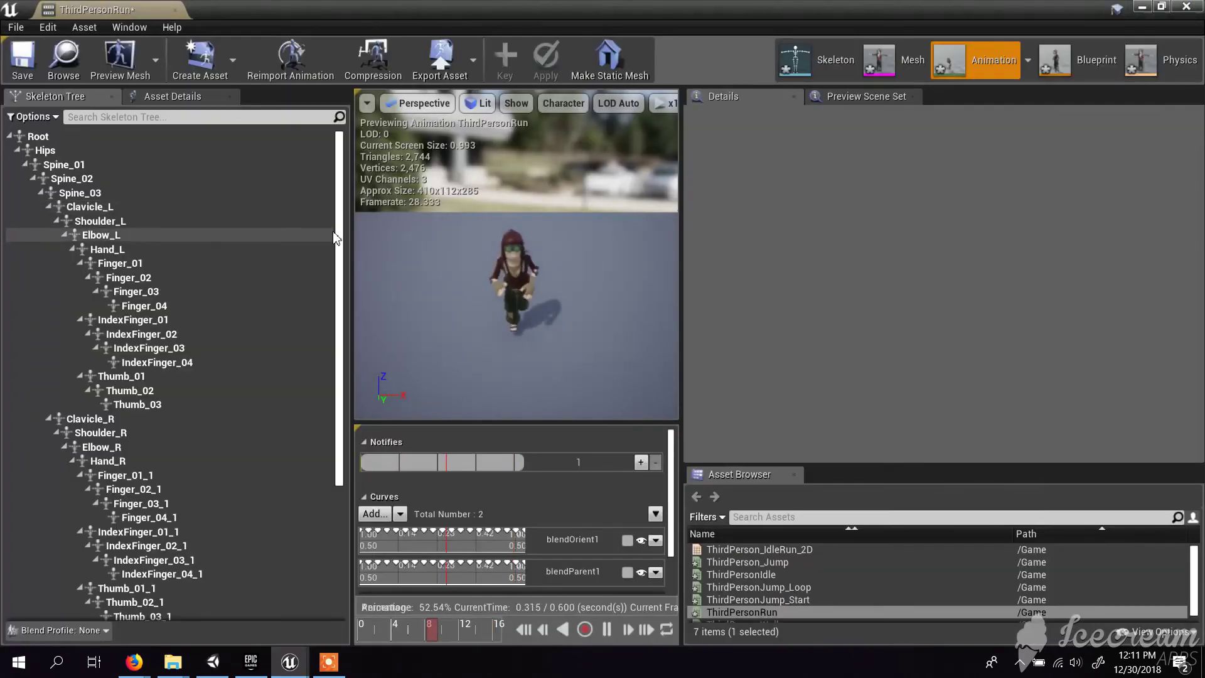
# Enable the retargeting options display in the Skeleton Tree
pyautogui.click(31, 117)
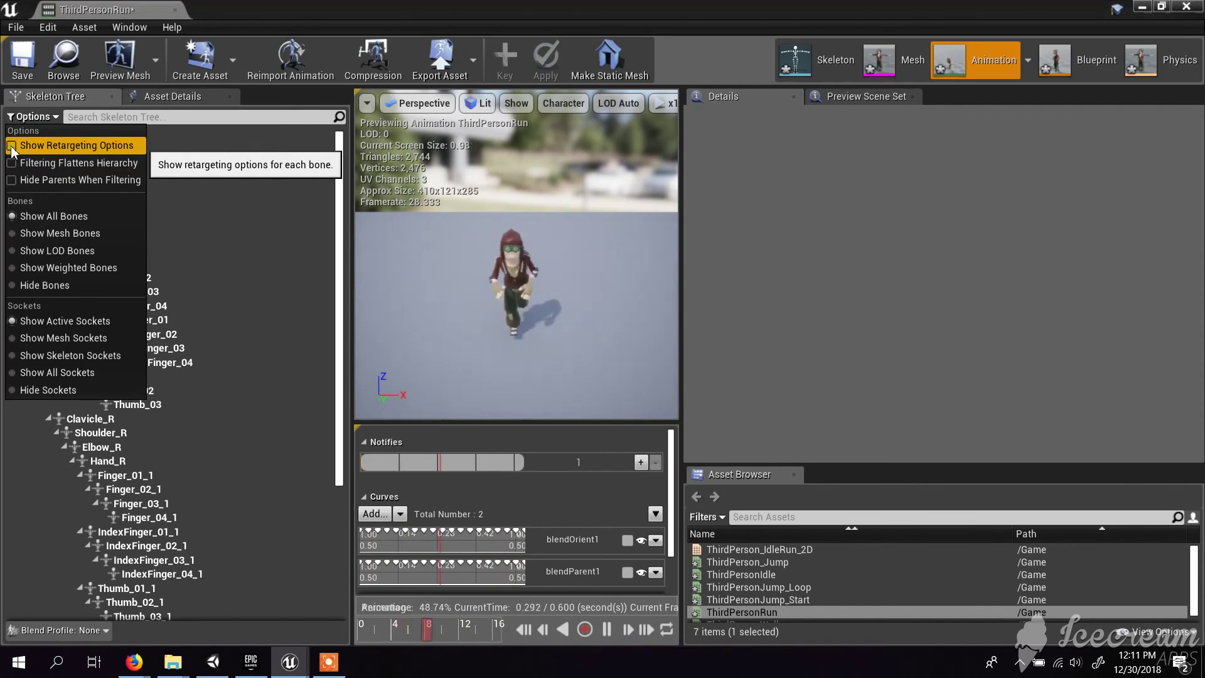
pyautogui.click(44, 145)
pyautogui.click(169, 144)
# Recursively set every bone from Root to Skeleton retargeting, save ThirdPersonRun, and close it
pyautogui.rightClick(50, 153)
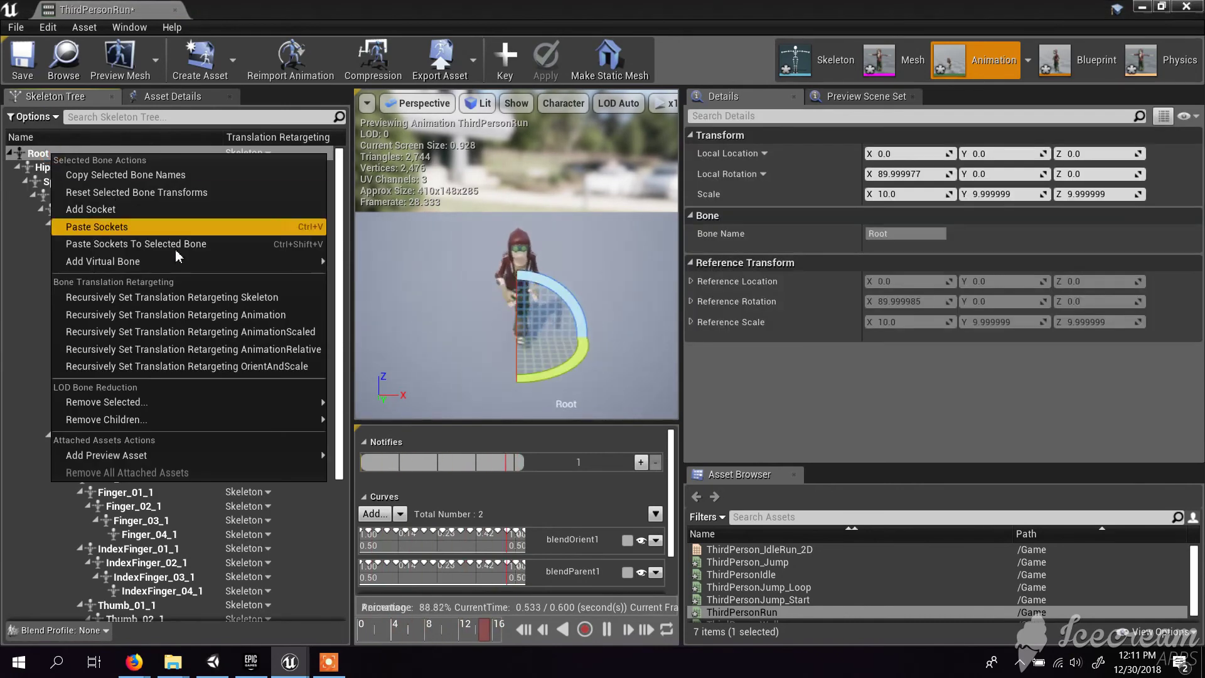
pyautogui.click(181, 300)
pyautogui.rightClick(123, 153)
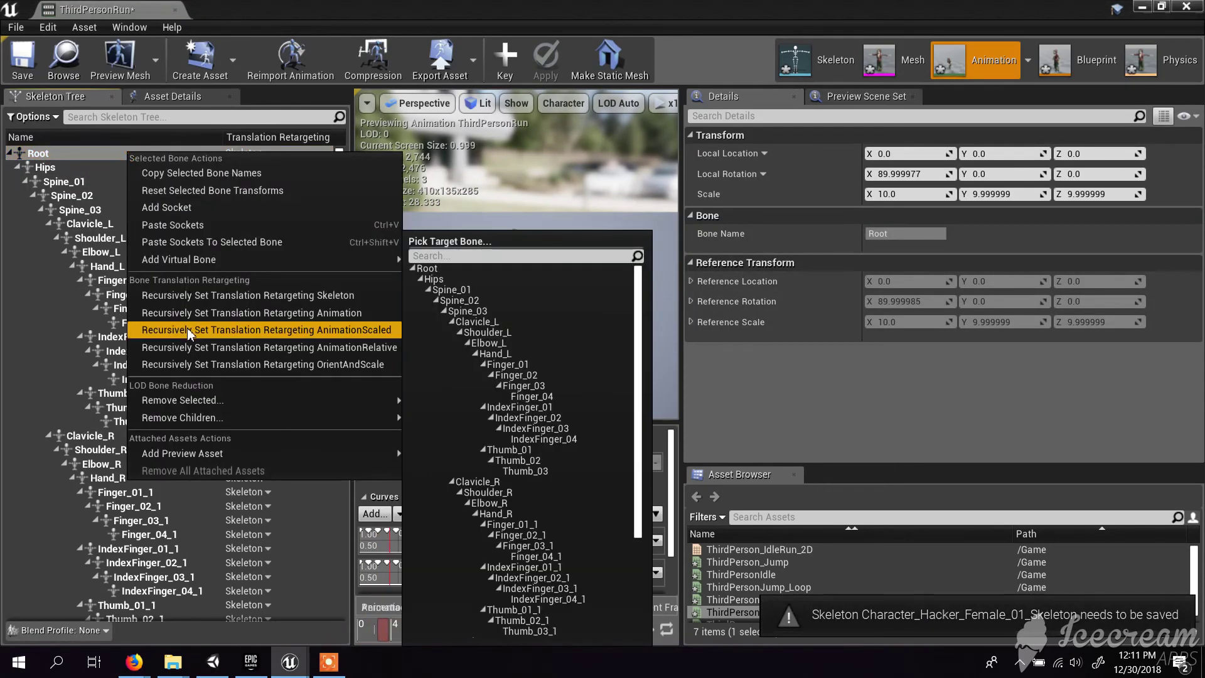
pyautogui.click(188, 309)
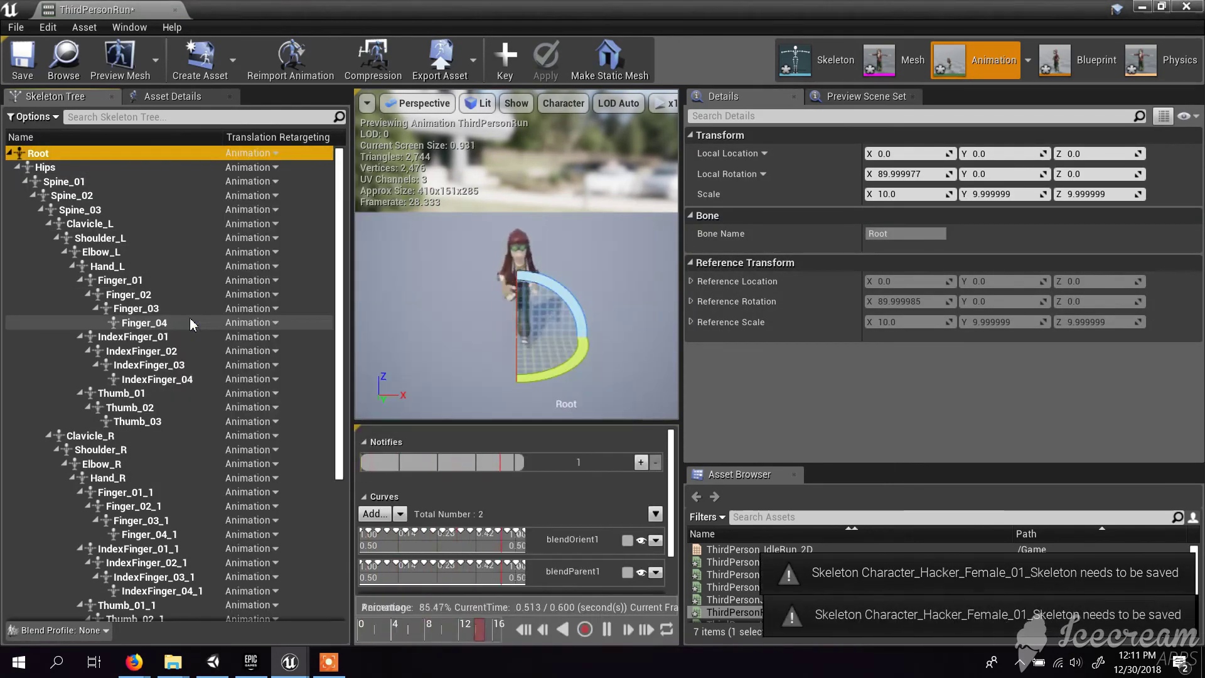
pyautogui.rightClick(141, 155)
pyautogui.click(231, 296)
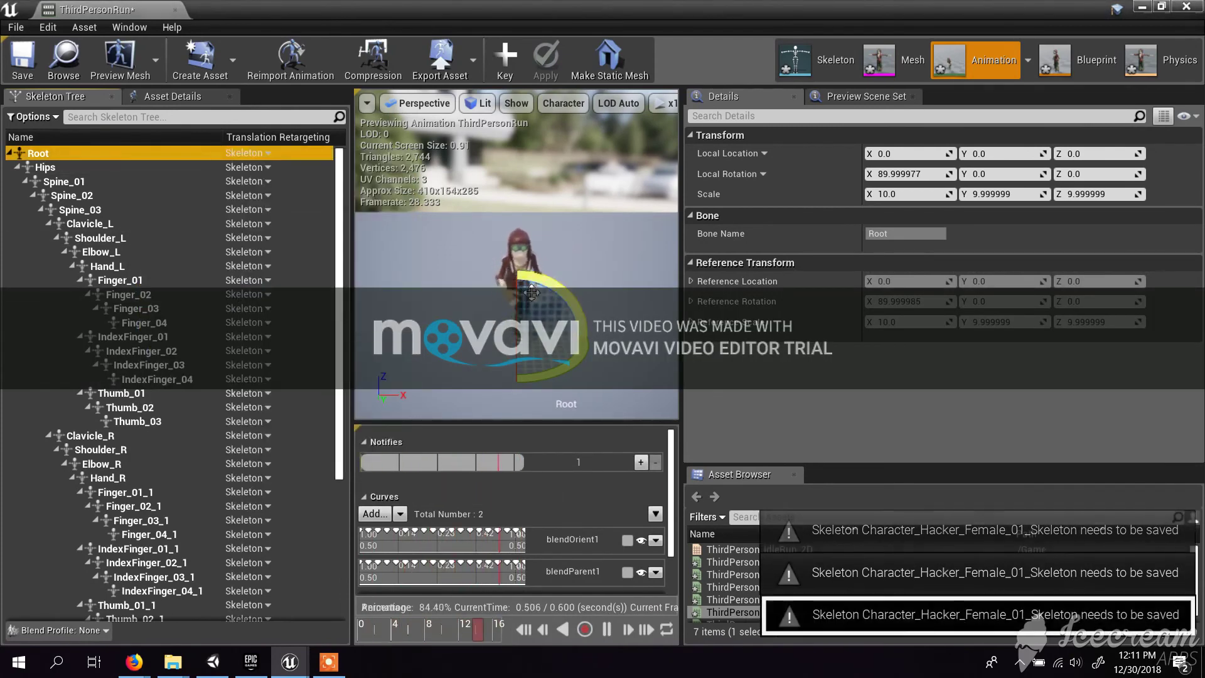
pyautogui.click(33, 63)
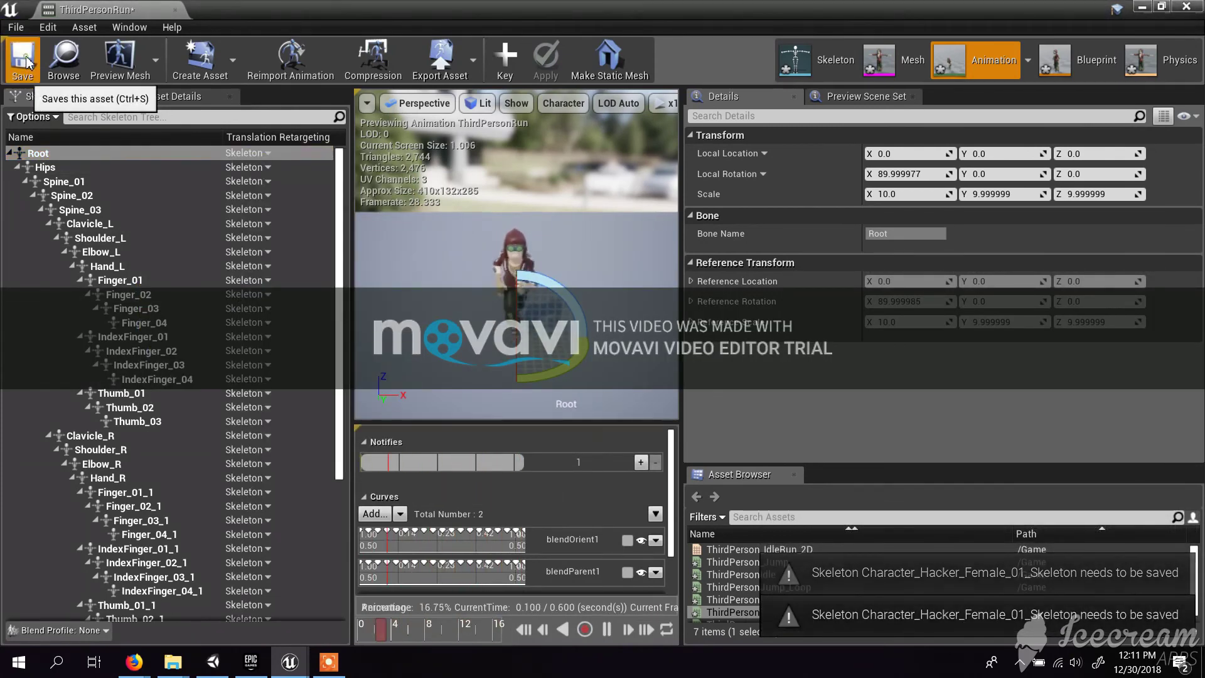
pyautogui.click(1190, 9)
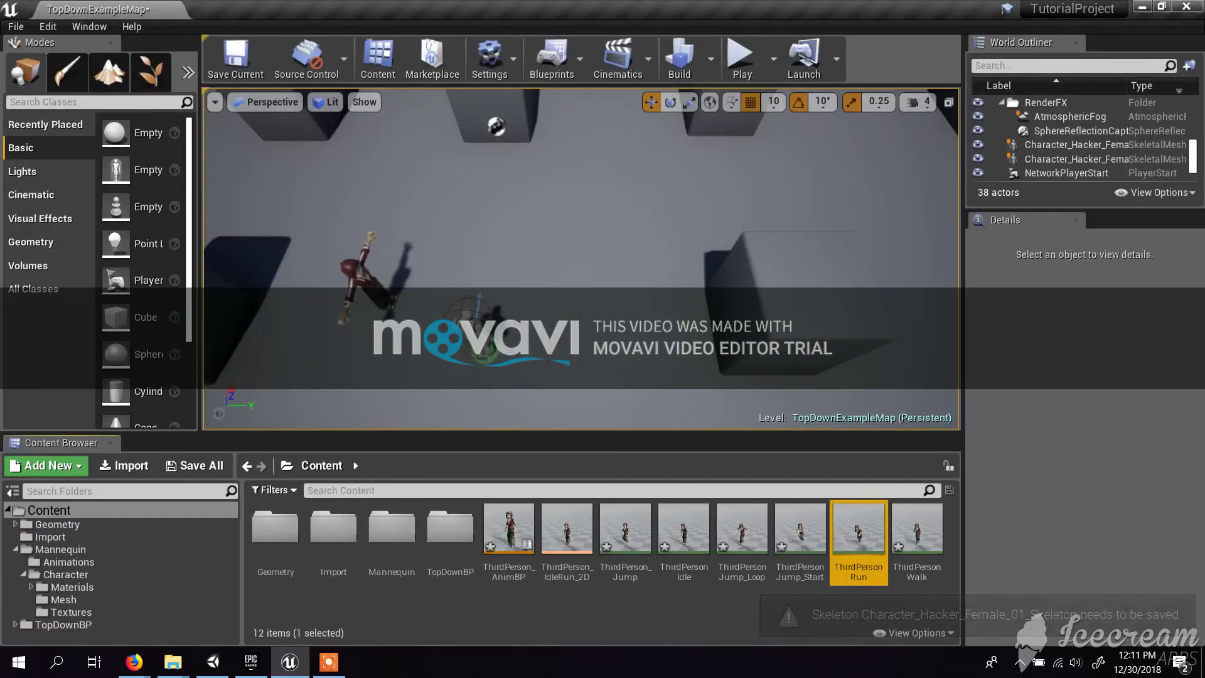
# Select the TopDownCharacter in the level and open its blueprint for editing
pyautogui.click(465, 322)
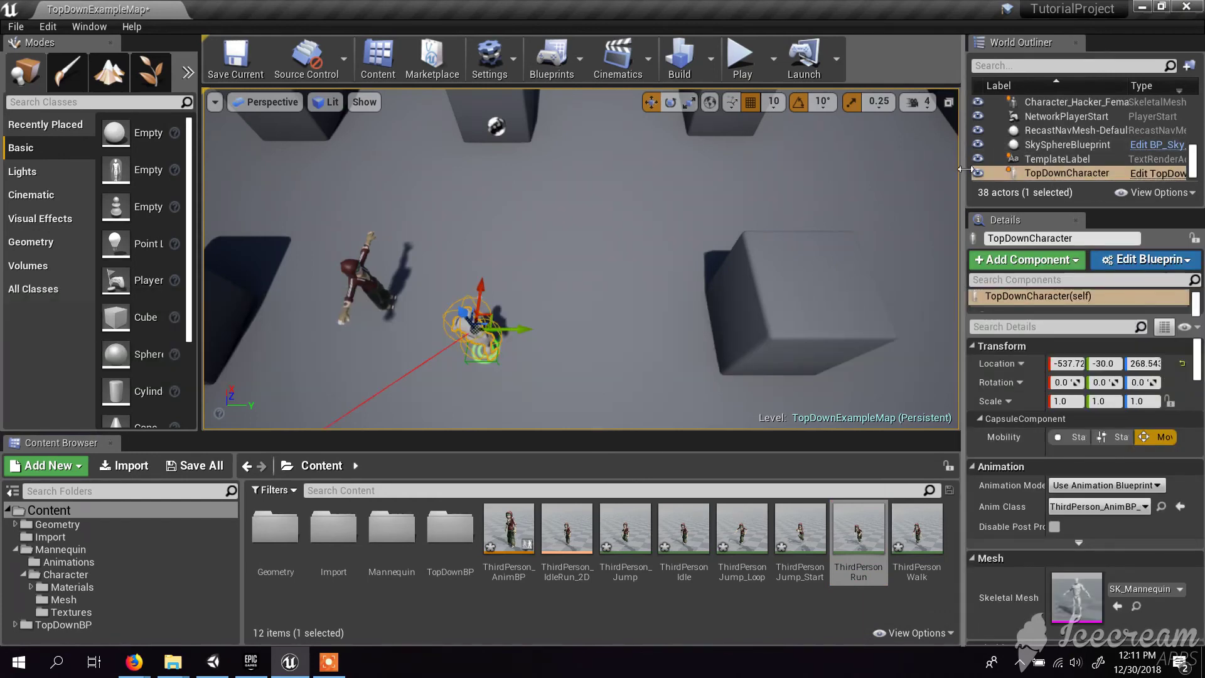
pyautogui.moveTo(964, 251); pyautogui.dragTo(892, 251)
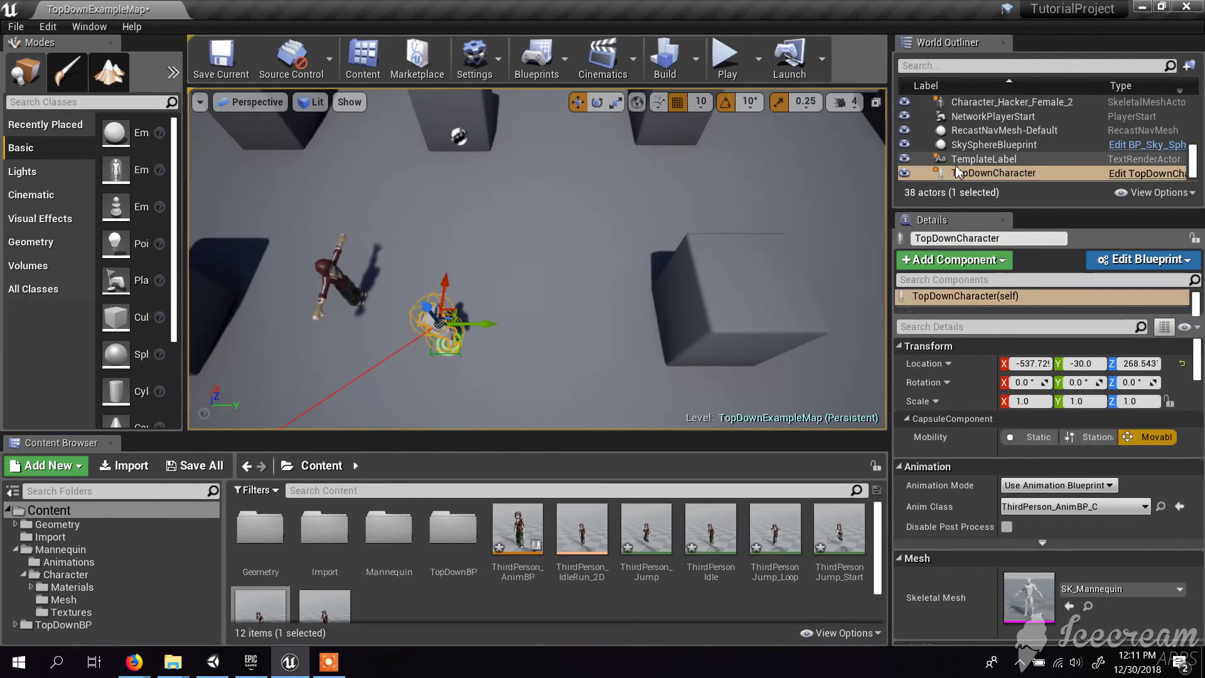
pyautogui.click(1133, 176)
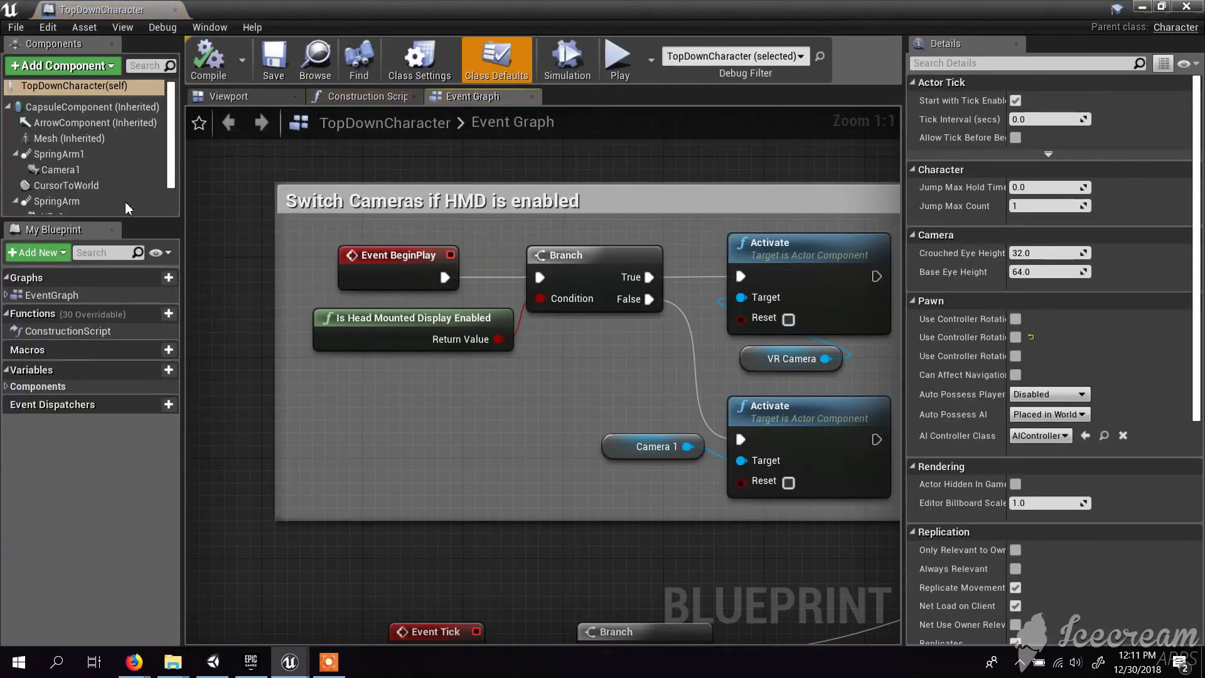
# Give the Mesh component the hacker skeletal mesh and ThirdPerson_AnimBP anim class, then compile
pyautogui.click(38, 139)
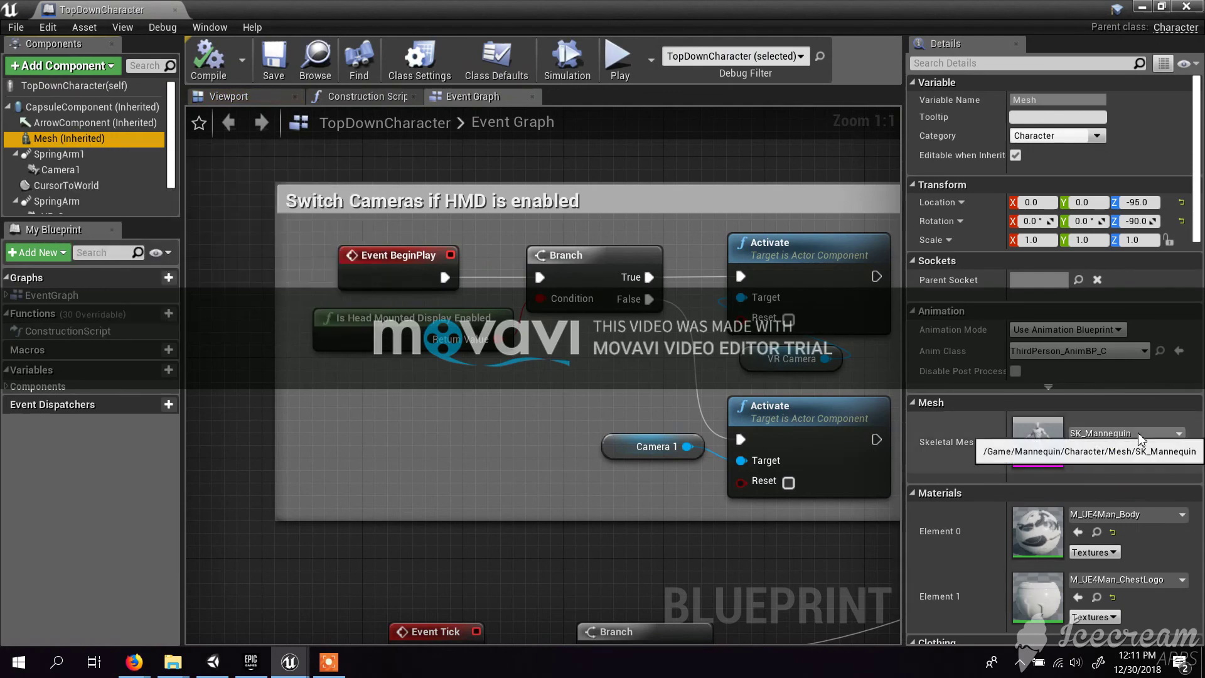
pyautogui.click(1139, 432)
pyautogui.click(1012, 230)
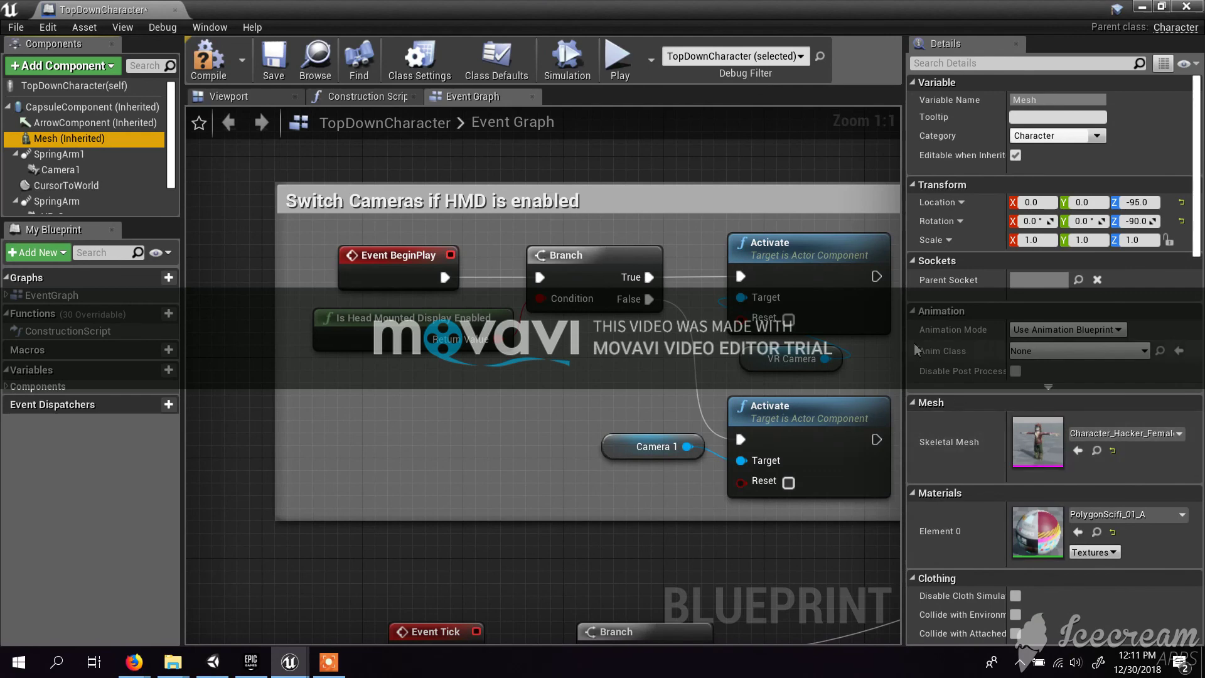
pyautogui.click(1041, 355)
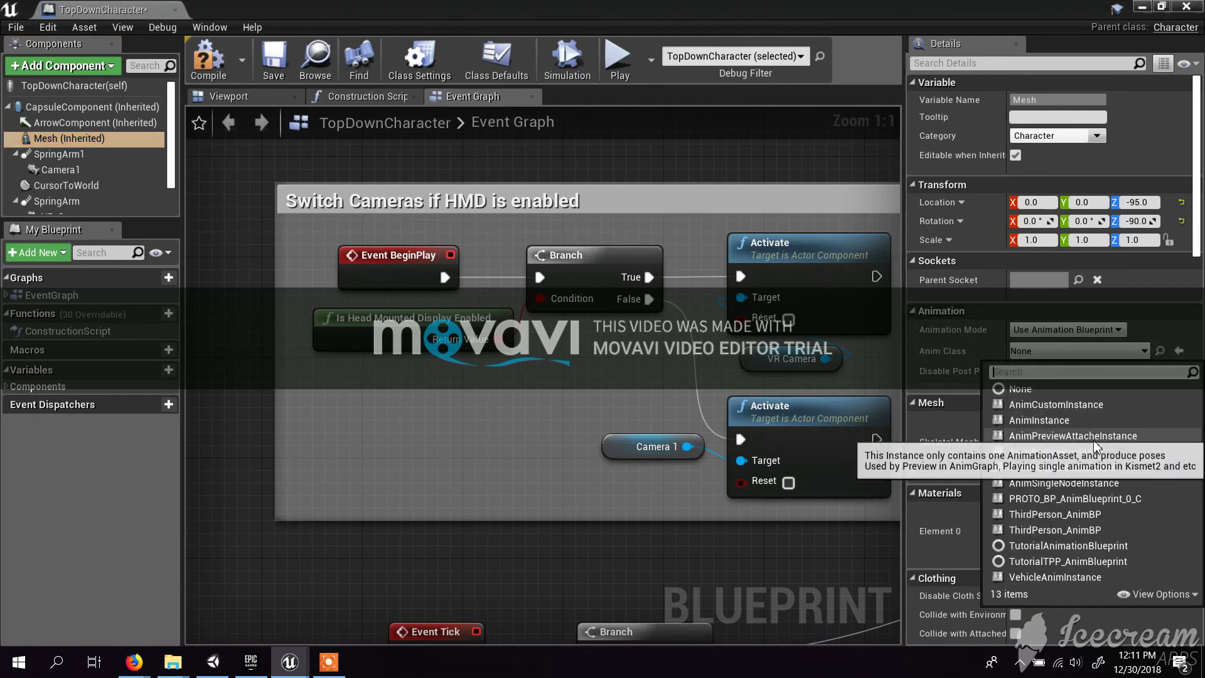
pyautogui.click(1074, 533)
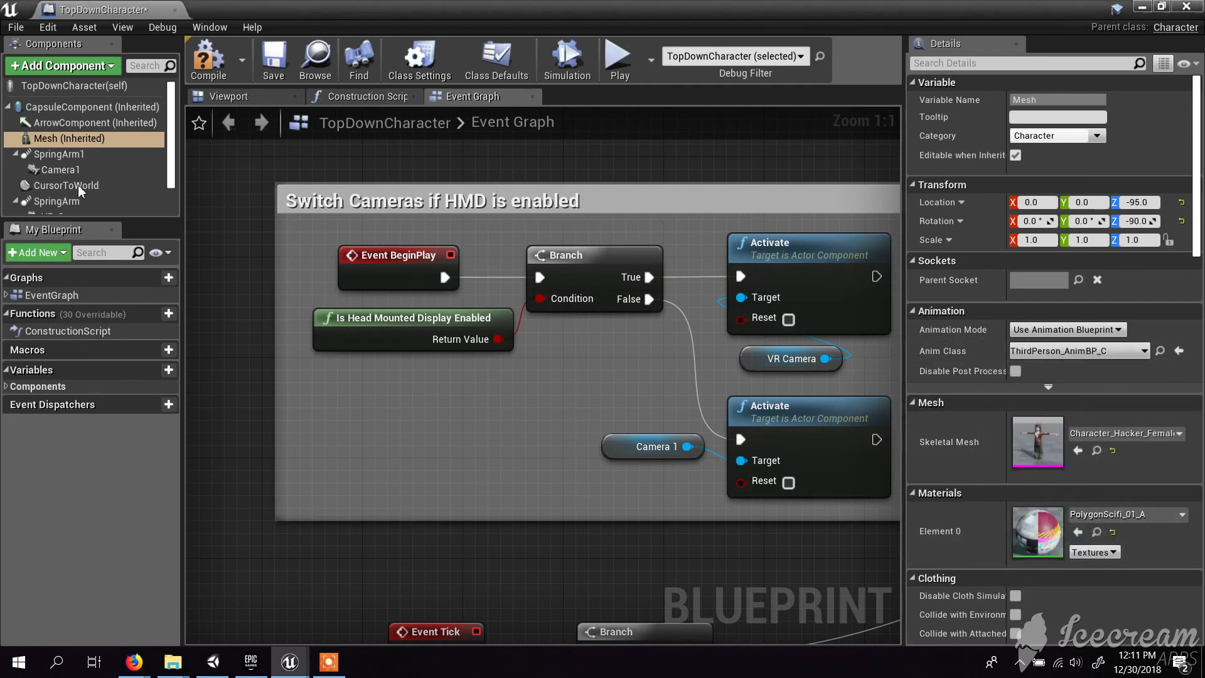
pyautogui.click(207, 63)
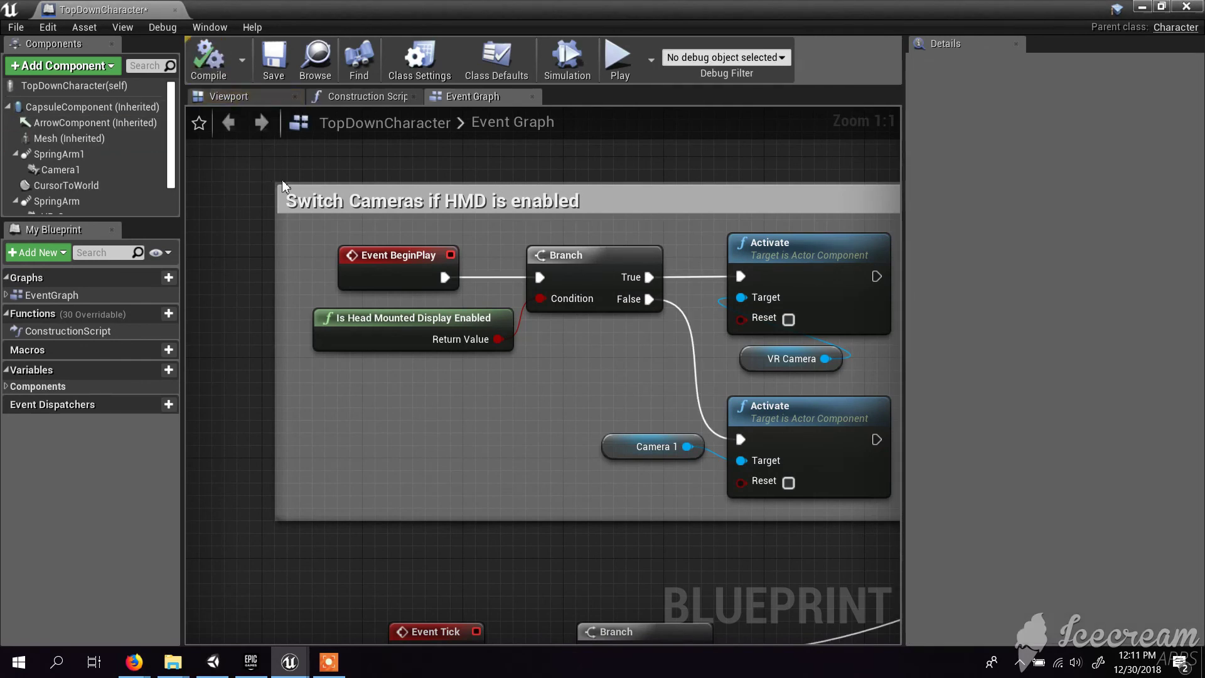
# Play TopDownExampleMap and send the hacker character walking across the level
pyautogui.click(1185, 7)
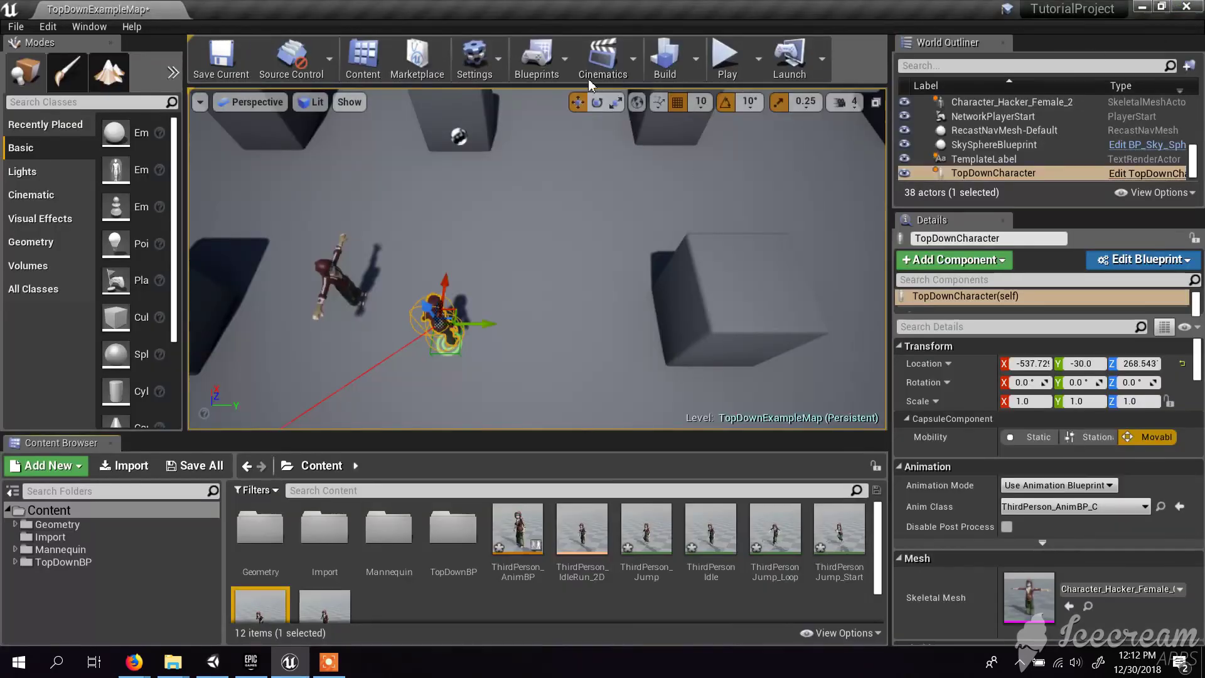
pyautogui.click(727, 55)
pyautogui.click(673, 195)
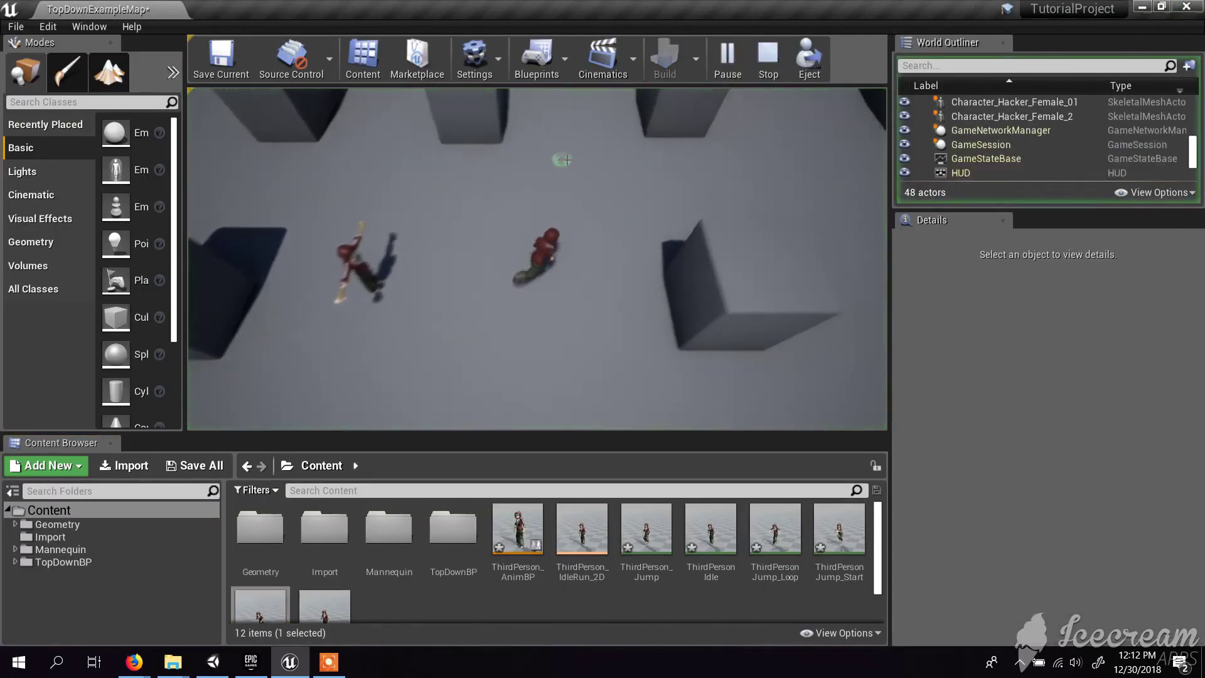